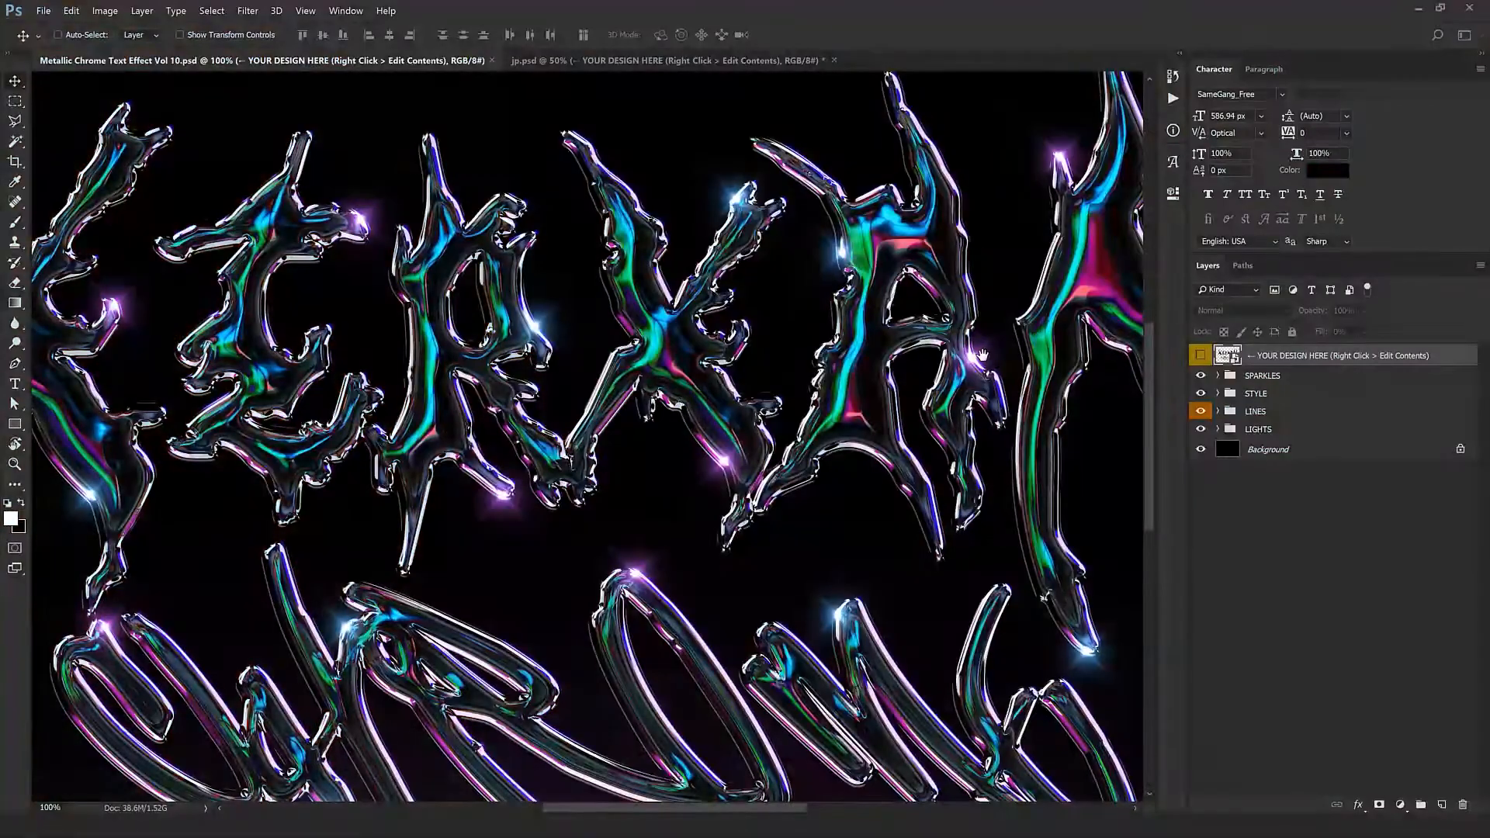
- Examine the chrome lettering up close in the Metallic Chrome Text Effect Vol 10 artwork and in the Japanese sample jp.psd
{"action": "left_click_drag", "start_coordinate": [897, 353], "coordinate": [658, 365]}
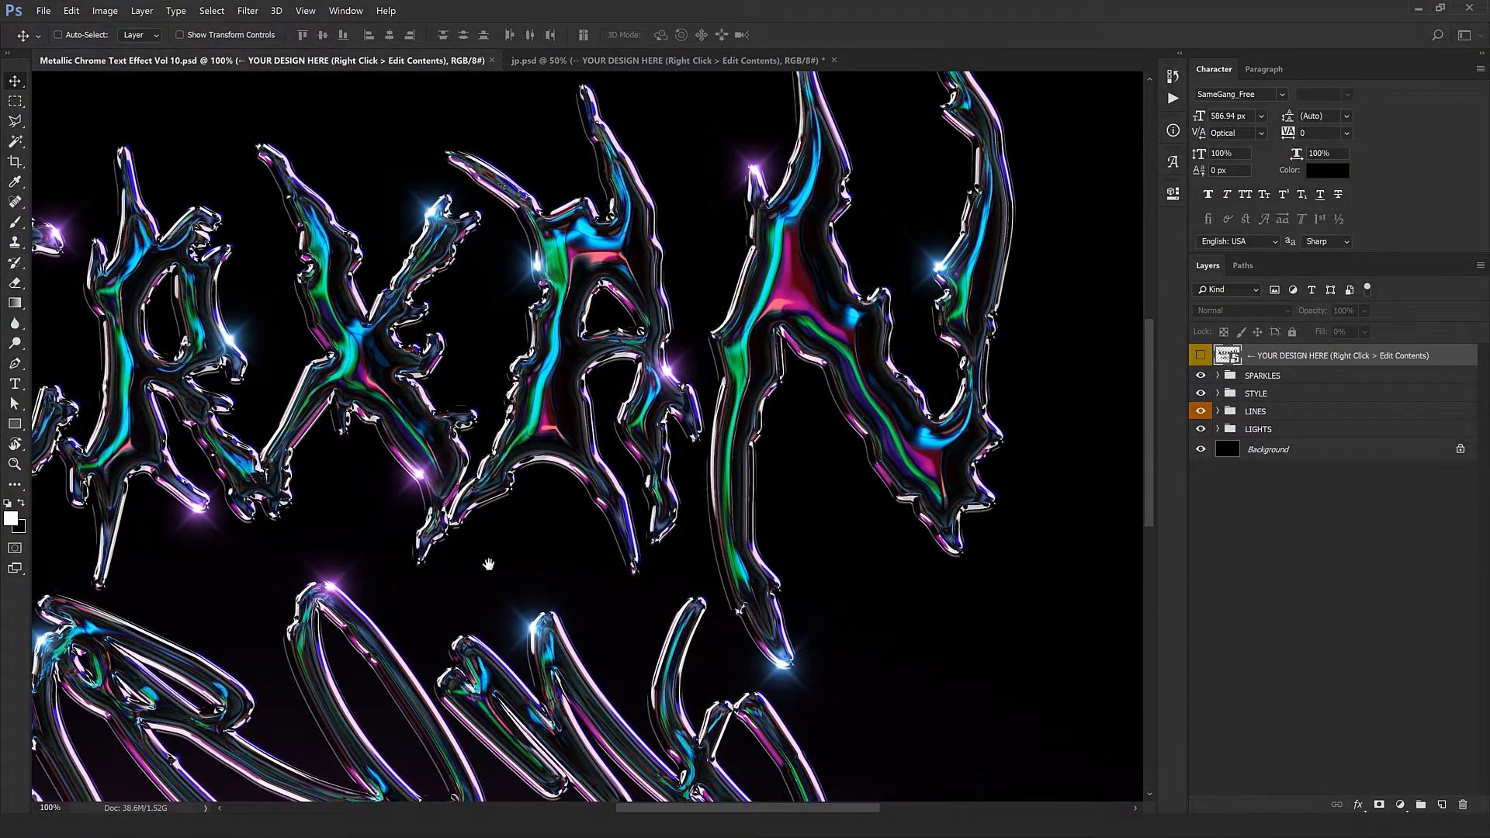
{"action": "left_click_drag", "start_coordinate": [488, 563], "coordinate": [588, 507]}
{"action": "scroll", "coordinate": [534, 529], "scroll_direction": "down", "scroll_amount": 1}
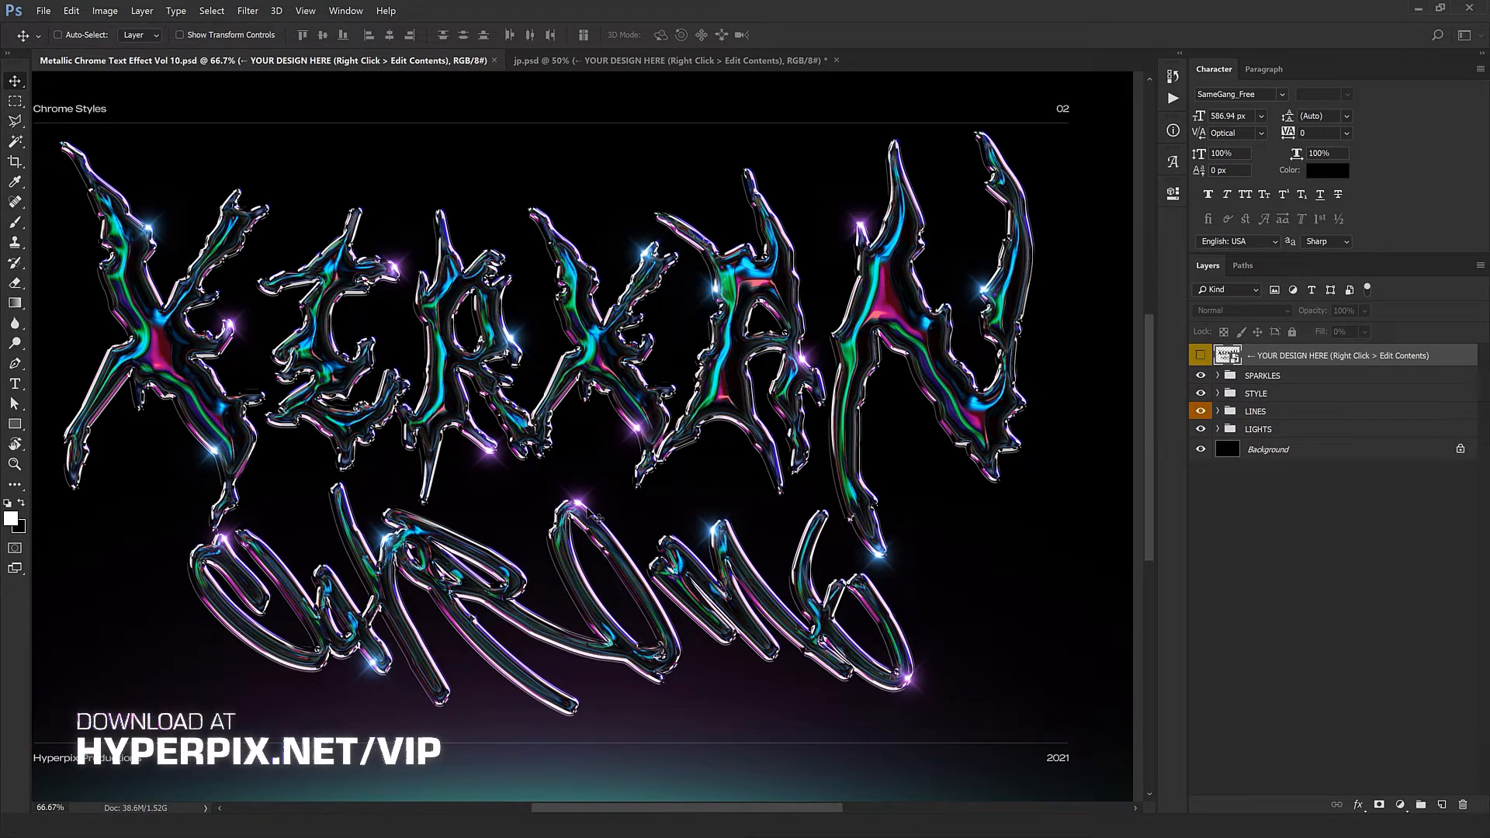
{"action": "left_click_drag", "start_coordinate": [515, 557], "coordinate": [535, 535]}
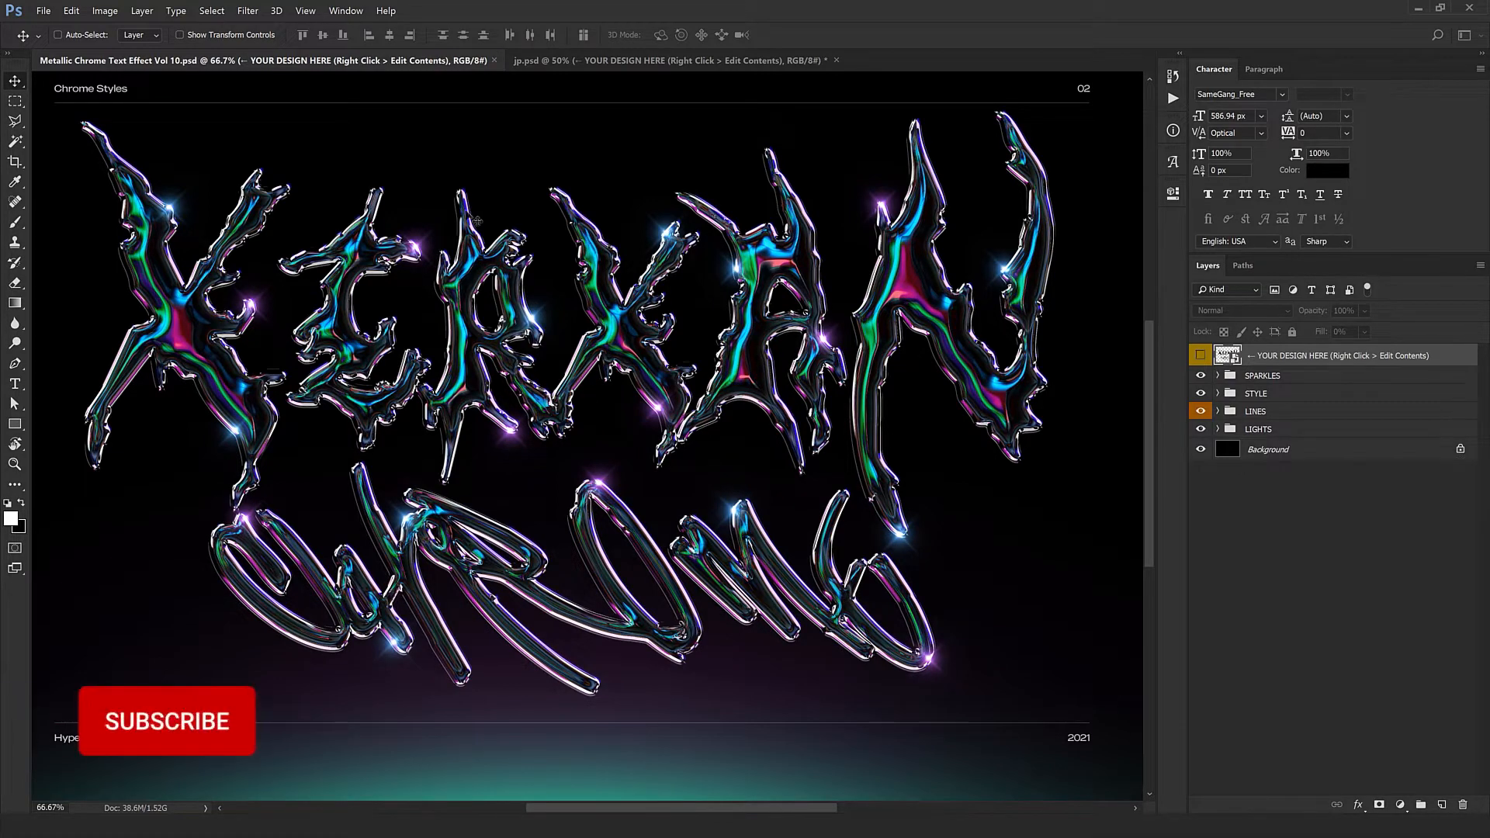
{"action": "left_click", "coordinate": [620, 61]}
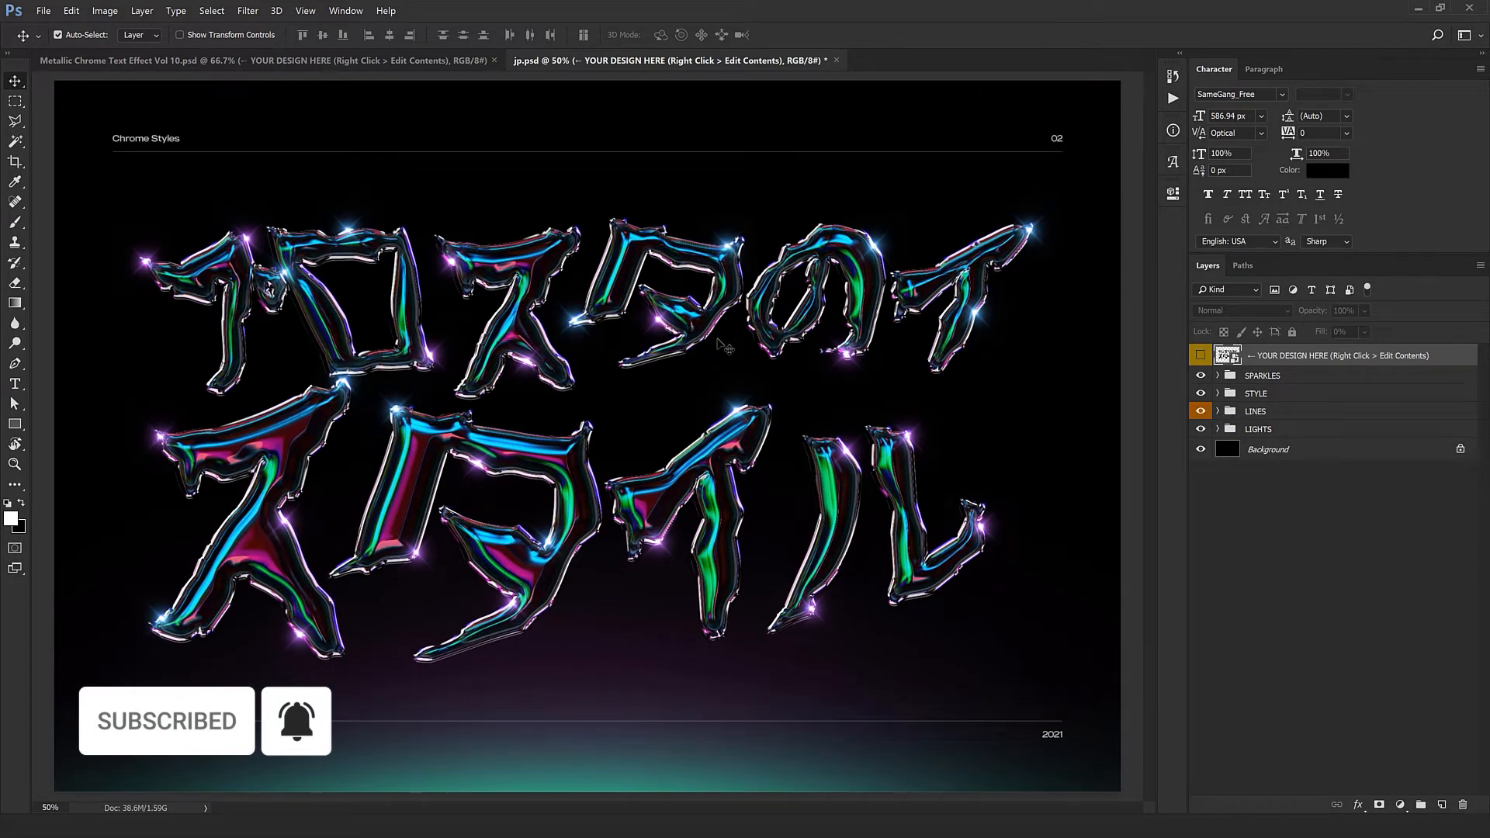
{"action": "key", "text": "ctrl+1"}
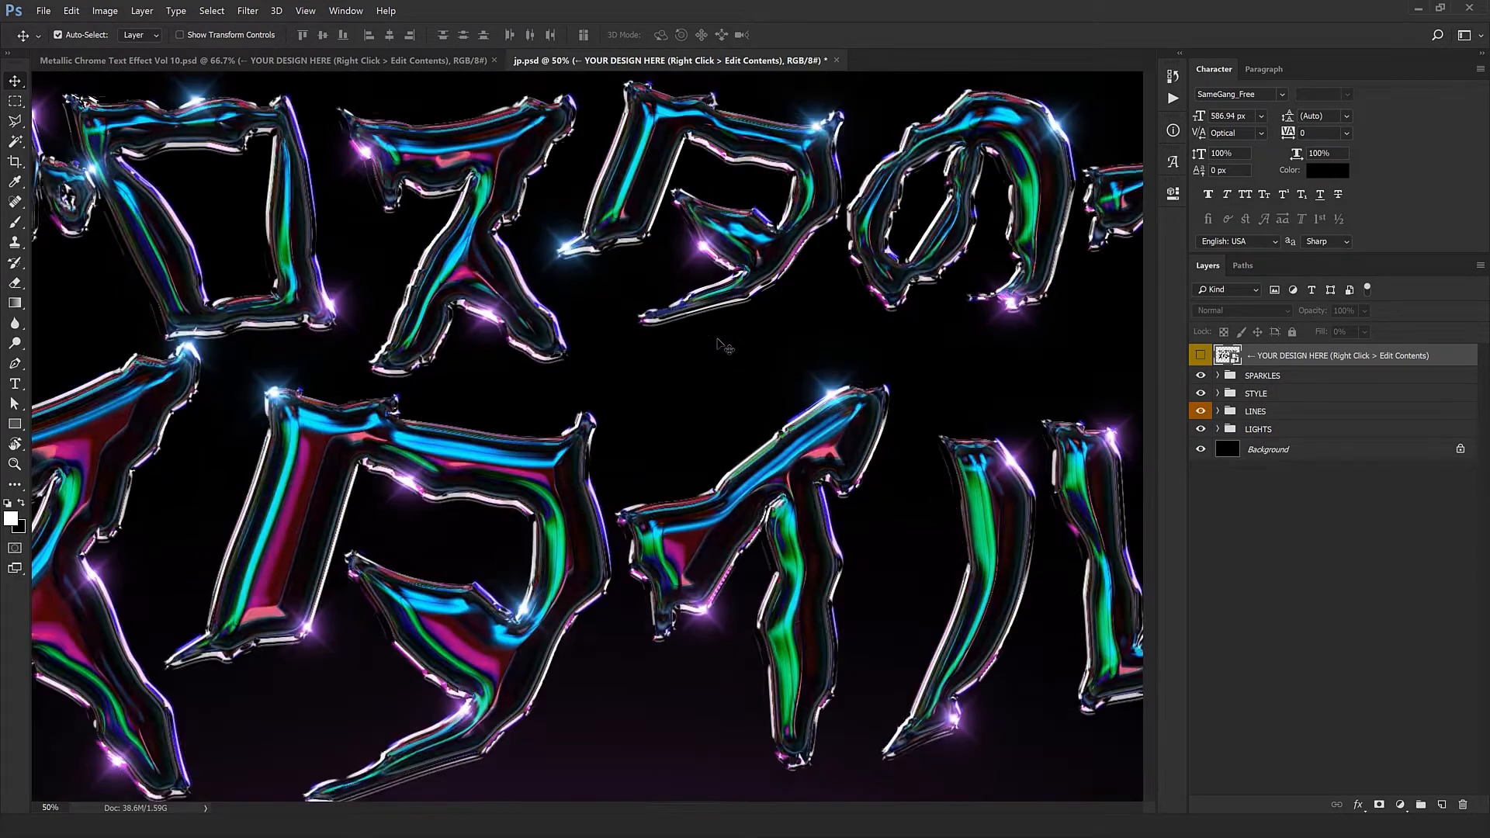
{"action": "left_click_drag", "start_coordinate": [669, 354], "coordinate": [779, 342]}
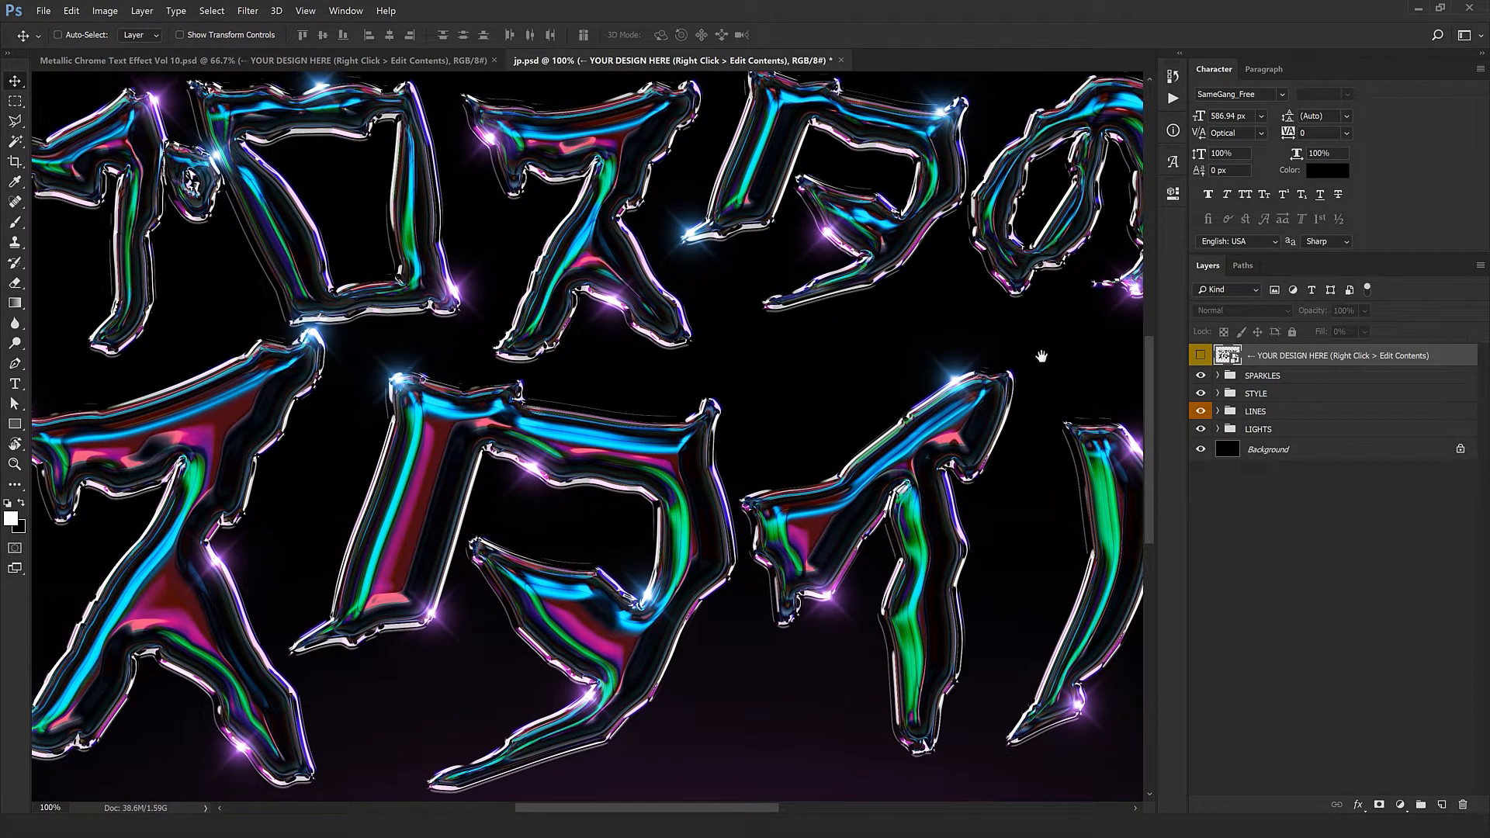
{"action": "left_click_drag", "start_coordinate": [540, 407], "coordinate": [436, 460]}
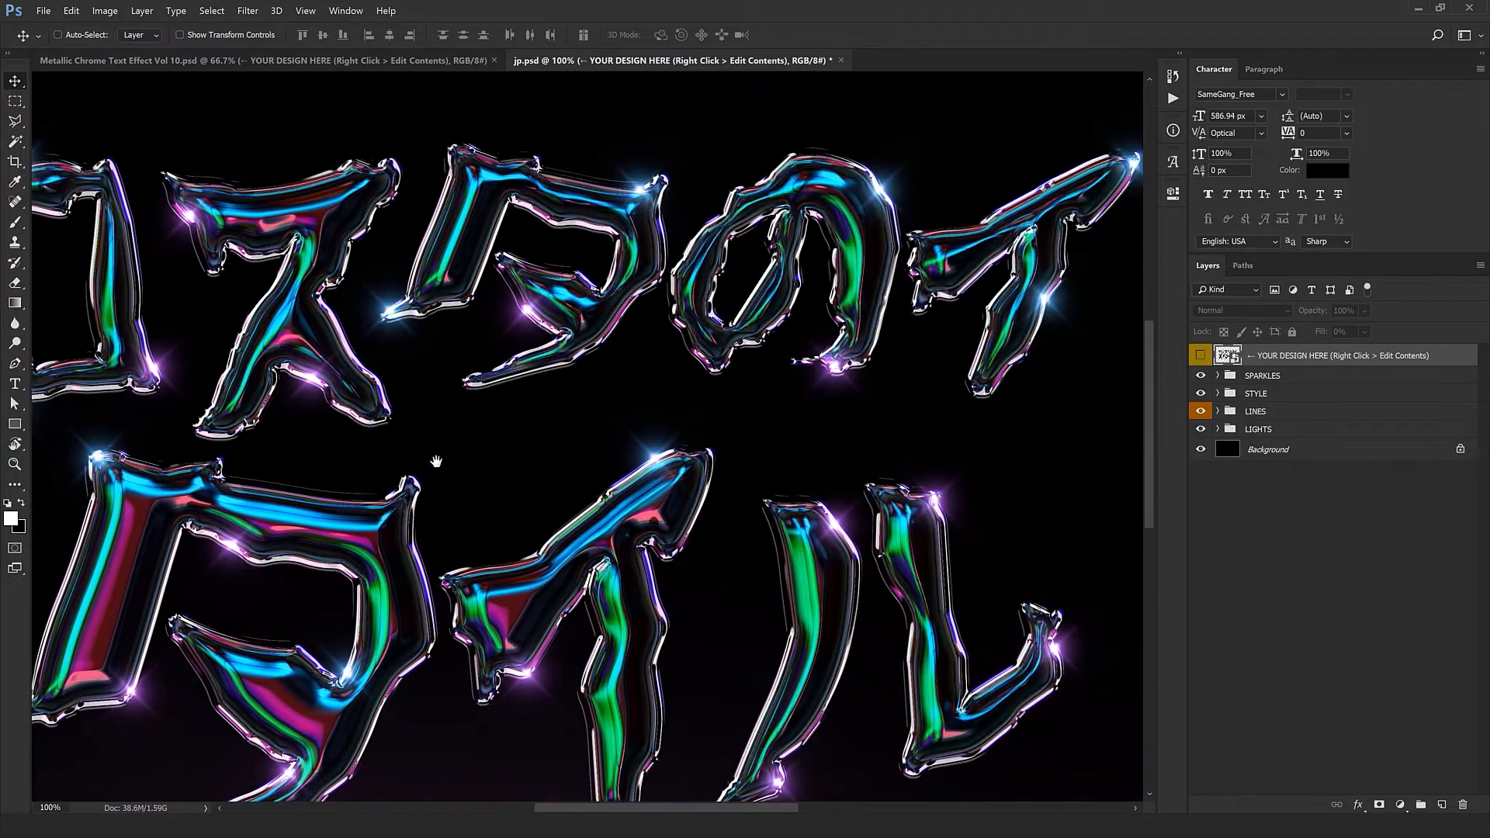
- Close jp.psd without saving and open the contents of the YOUR DESIGN HERE smart object
{"action": "left_click", "coordinate": [841, 60]}
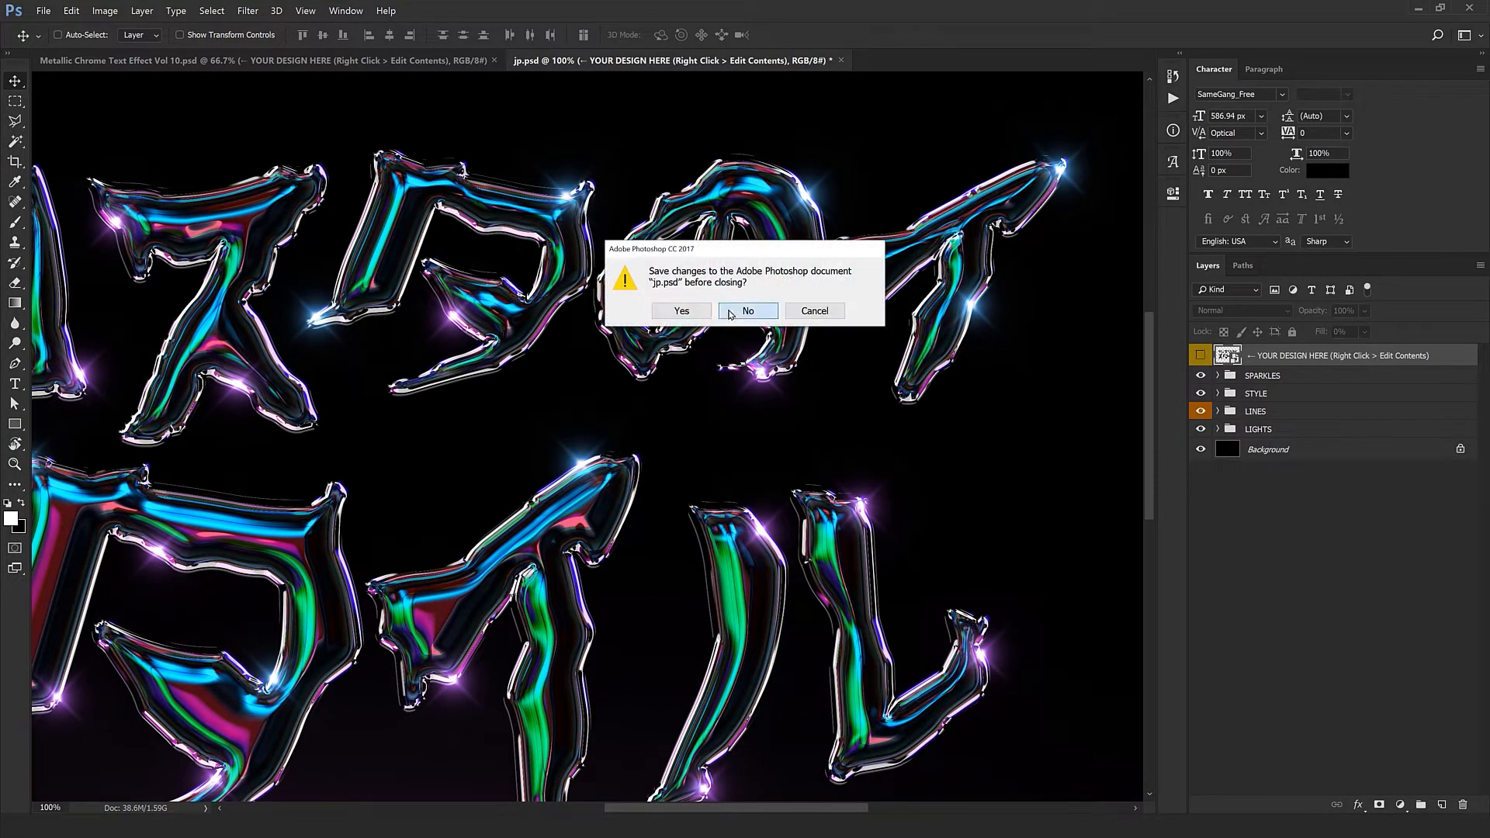
{"action": "left_click", "coordinate": [747, 309]}
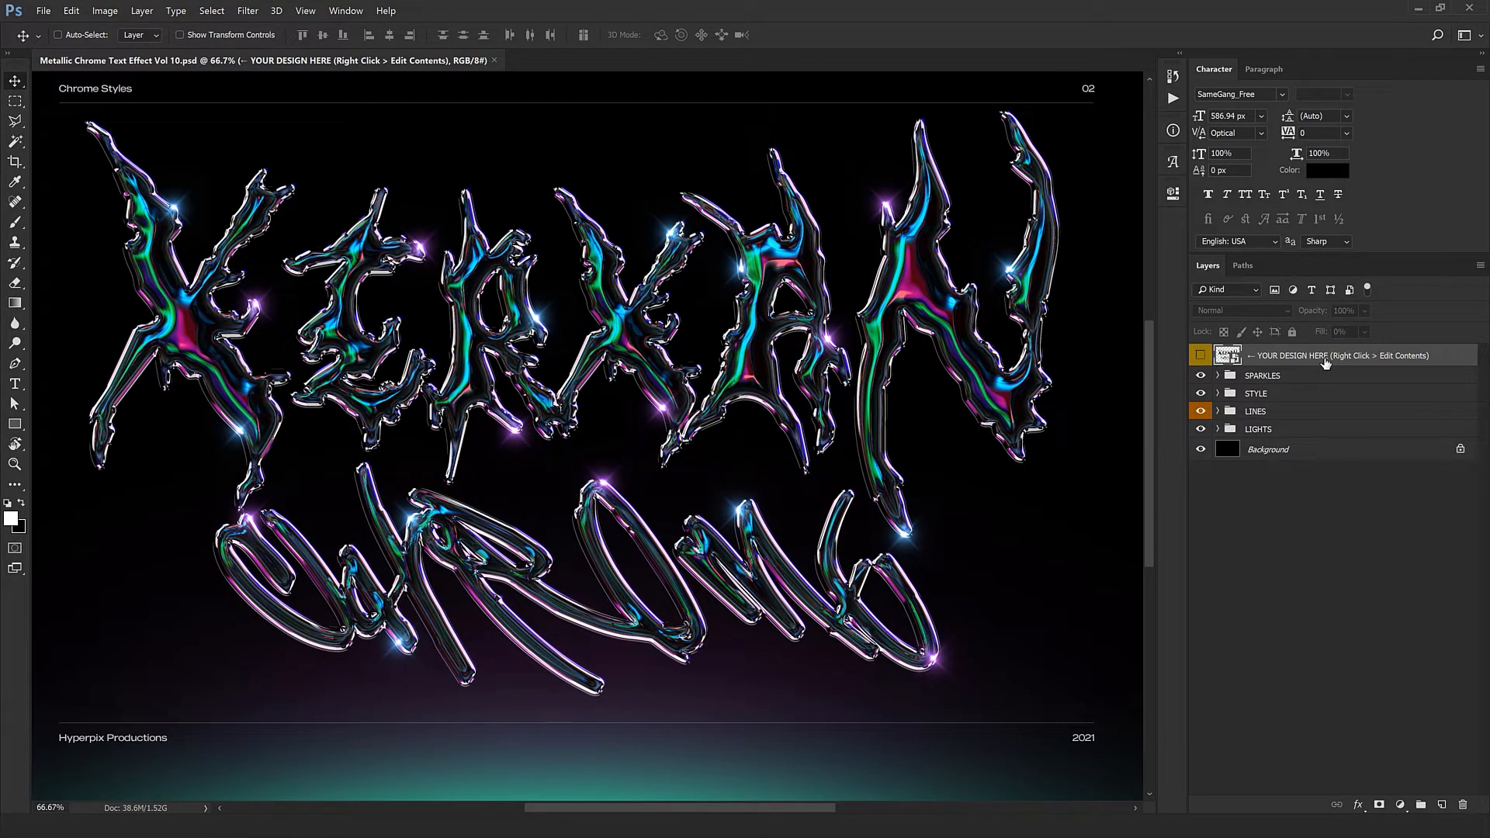
{"action": "right_click", "coordinate": [1325, 363]}
{"action": "left_click", "coordinate": [1338, 426]}
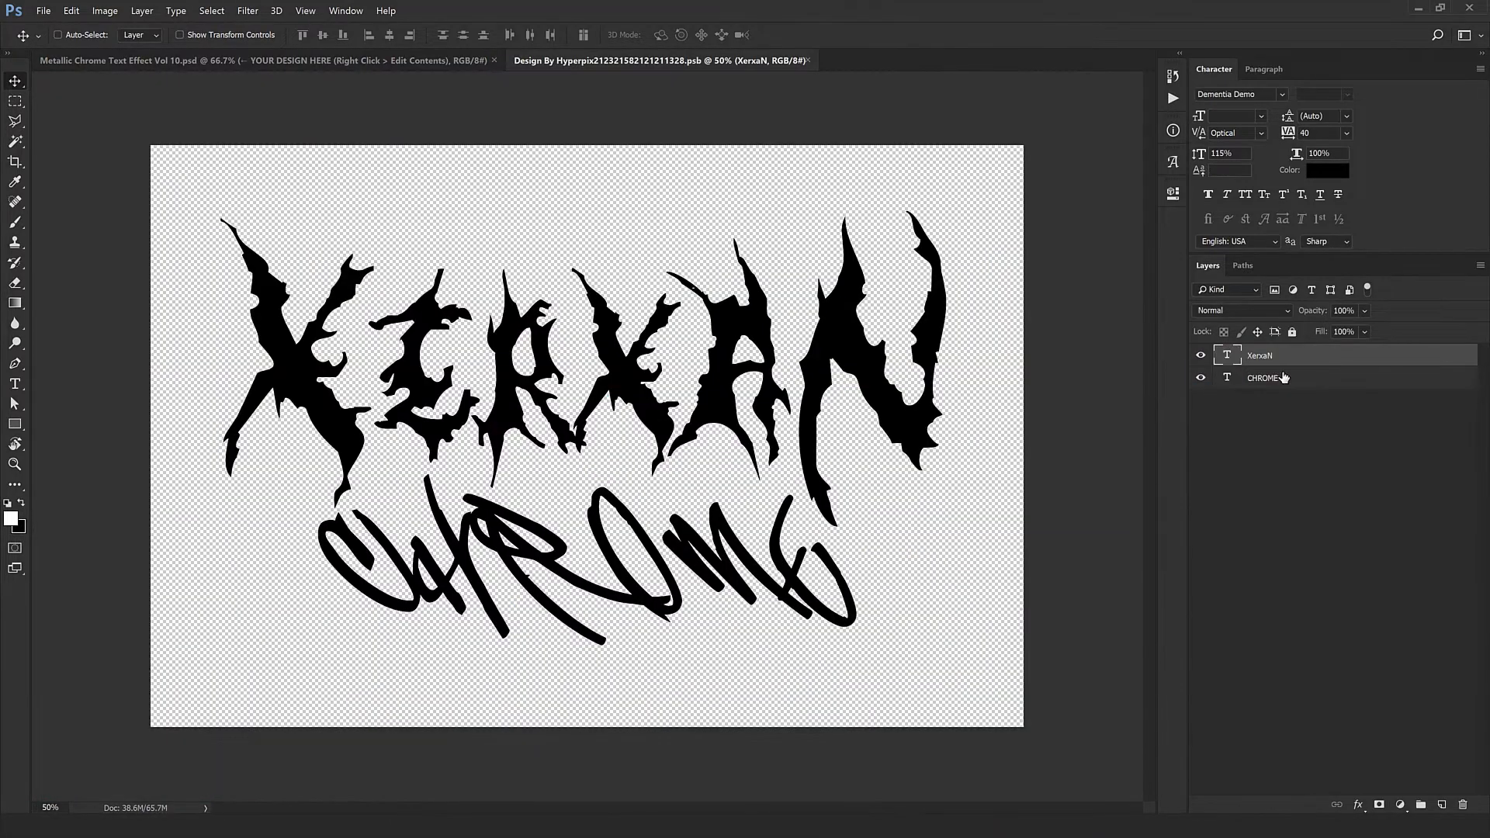
- Examine the type settings of the XerxaN and CHROME text layers, including the sizes of XerxaN's outer and middle letters
{"action": "left_click", "coordinate": [1280, 378]}
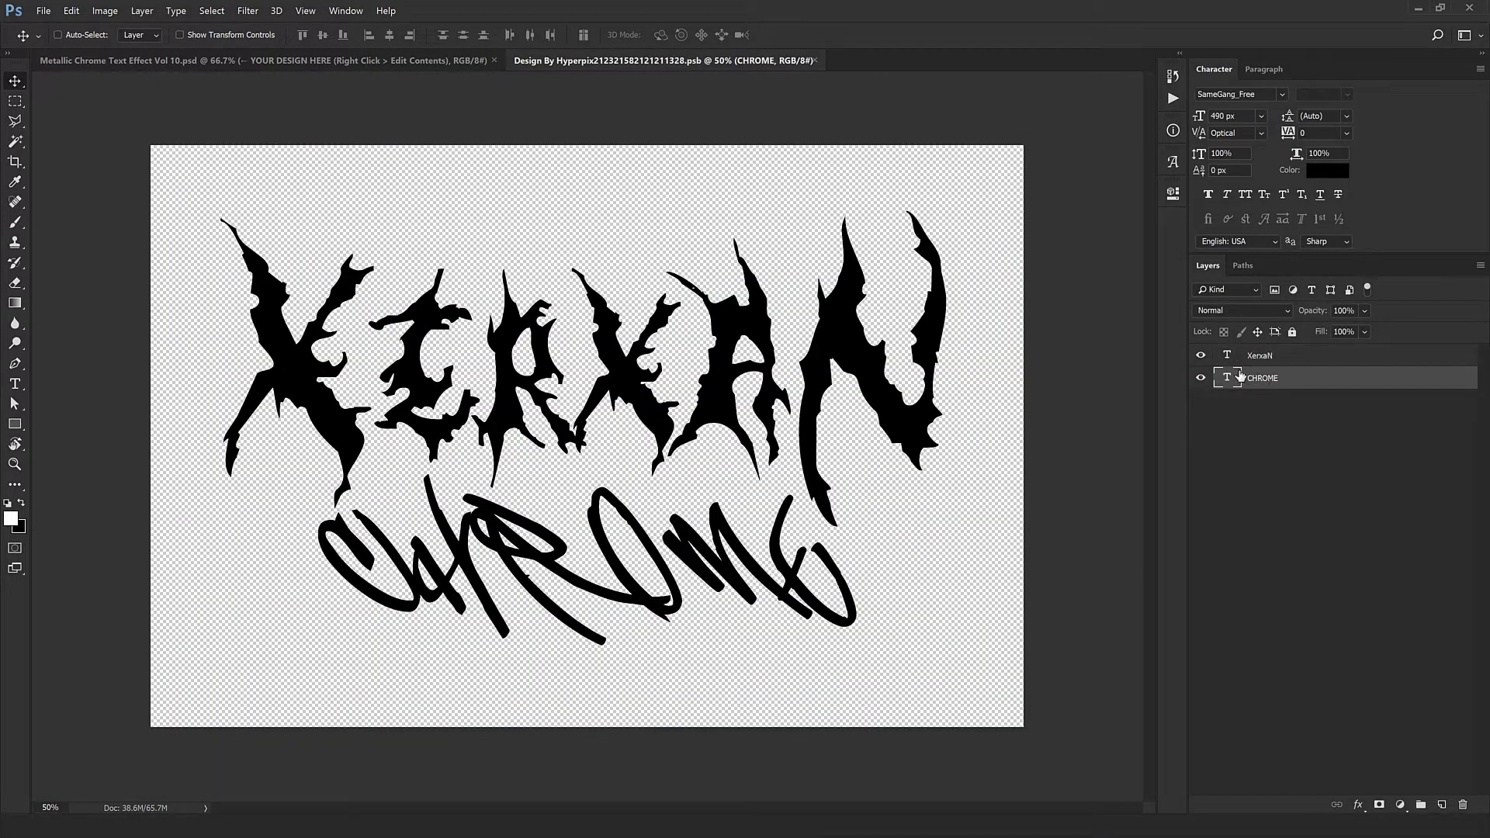
{"action": "left_click", "coordinate": [1242, 356]}
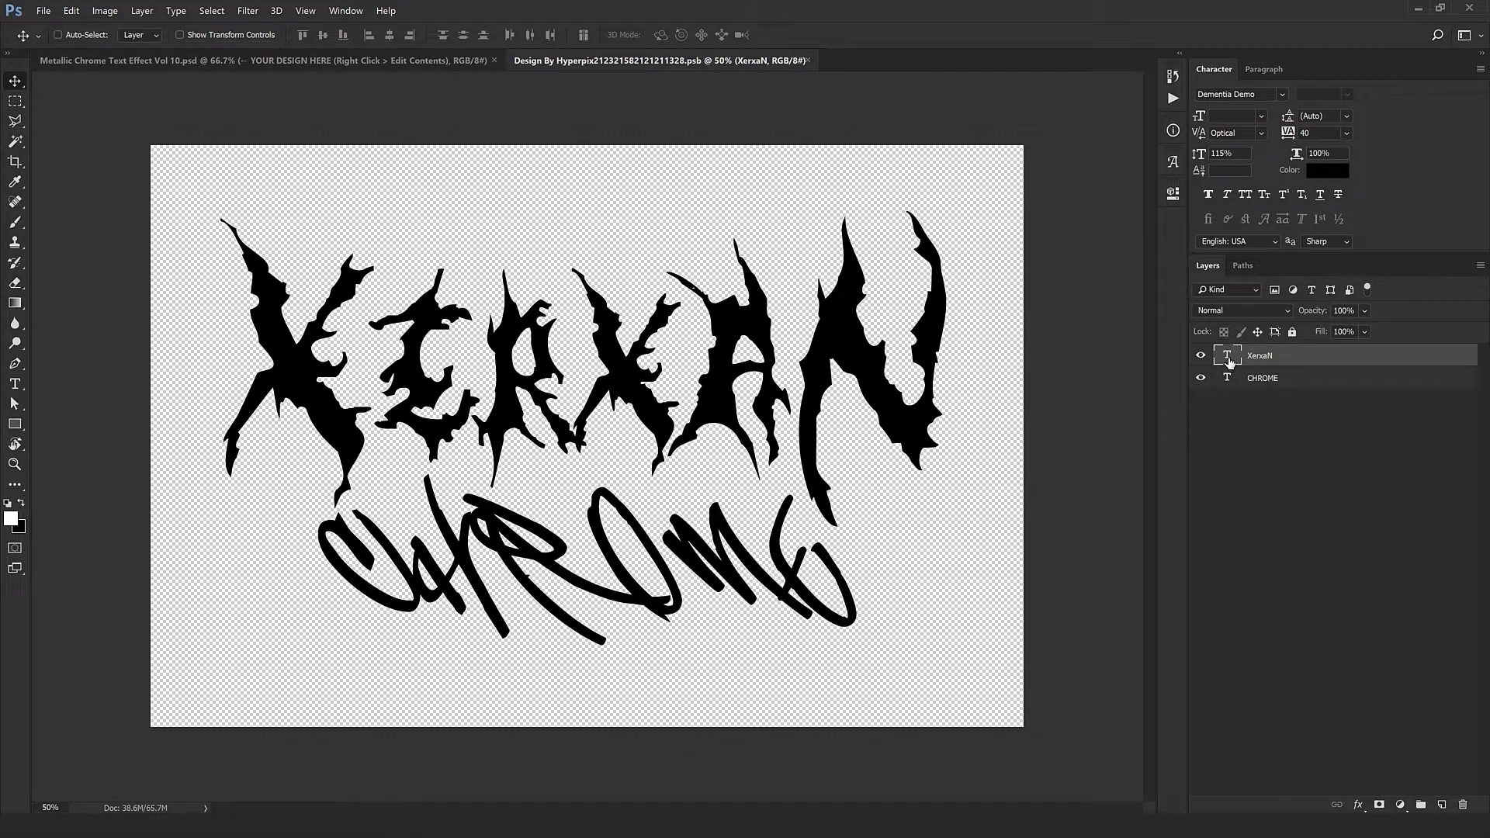
{"action": "double_click", "coordinate": [1228, 357]}
{"action": "left_click", "coordinate": [292, 374]}
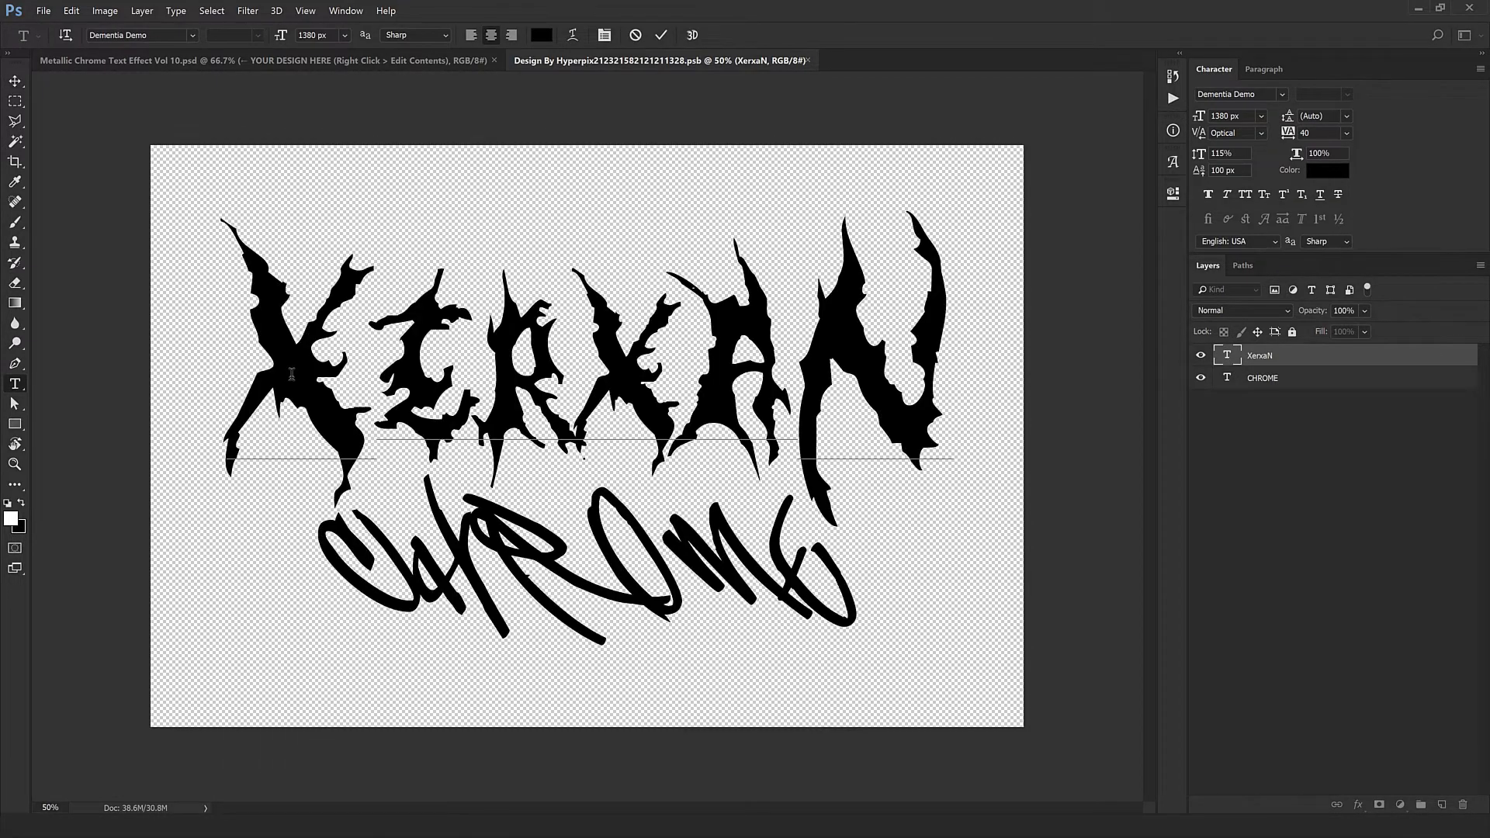
{"action": "left_click_drag", "start_coordinate": [292, 374], "coordinate": [307, 373]}
{"action": "left_click_drag", "start_coordinate": [782, 345], "coordinate": [932, 344]}
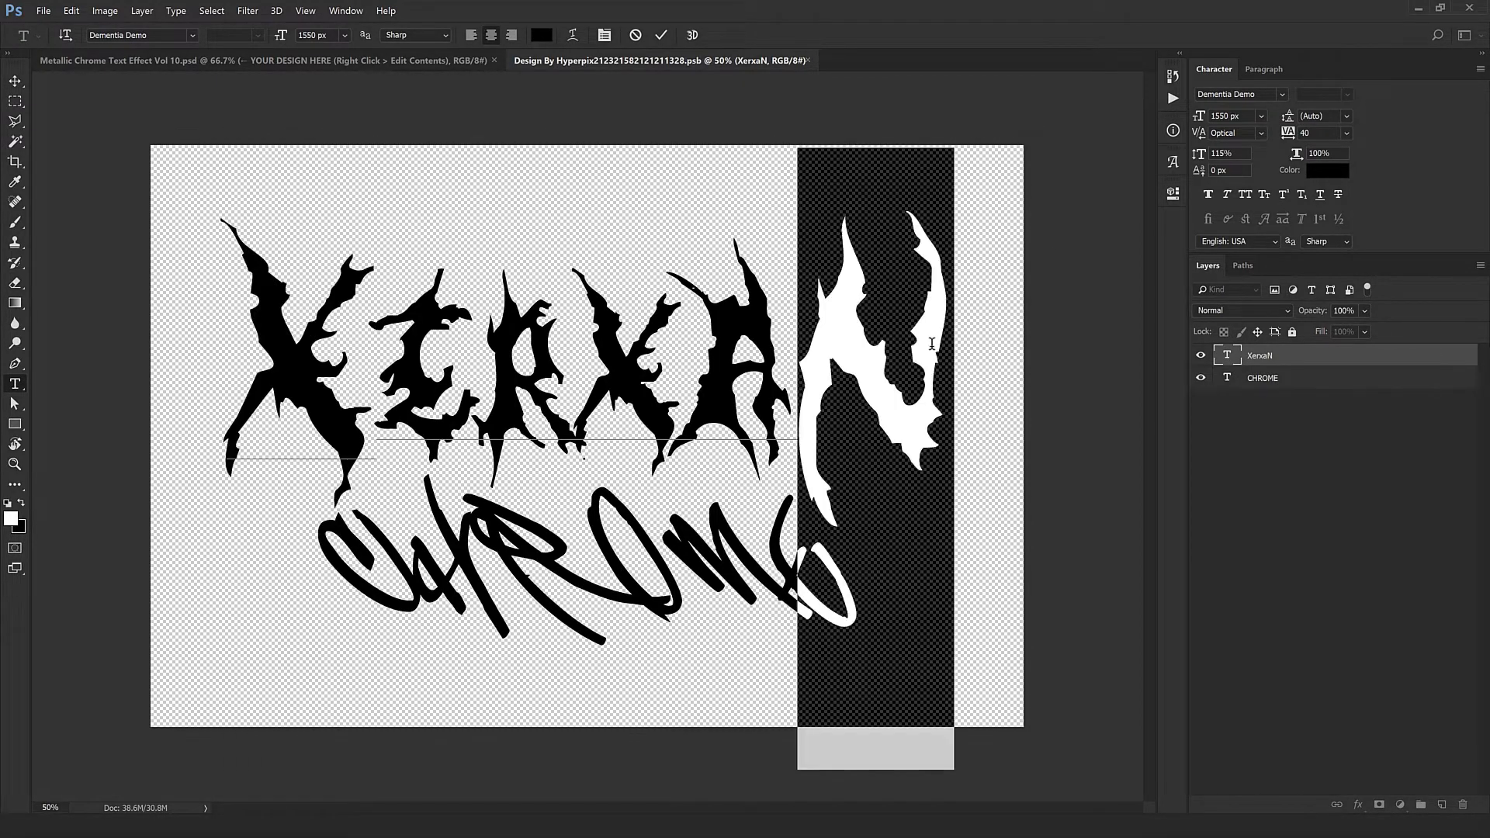
{"action": "left_click_drag", "start_coordinate": [783, 324], "coordinate": [377, 335]}
{"action": "left_click", "coordinate": [578, 381]}
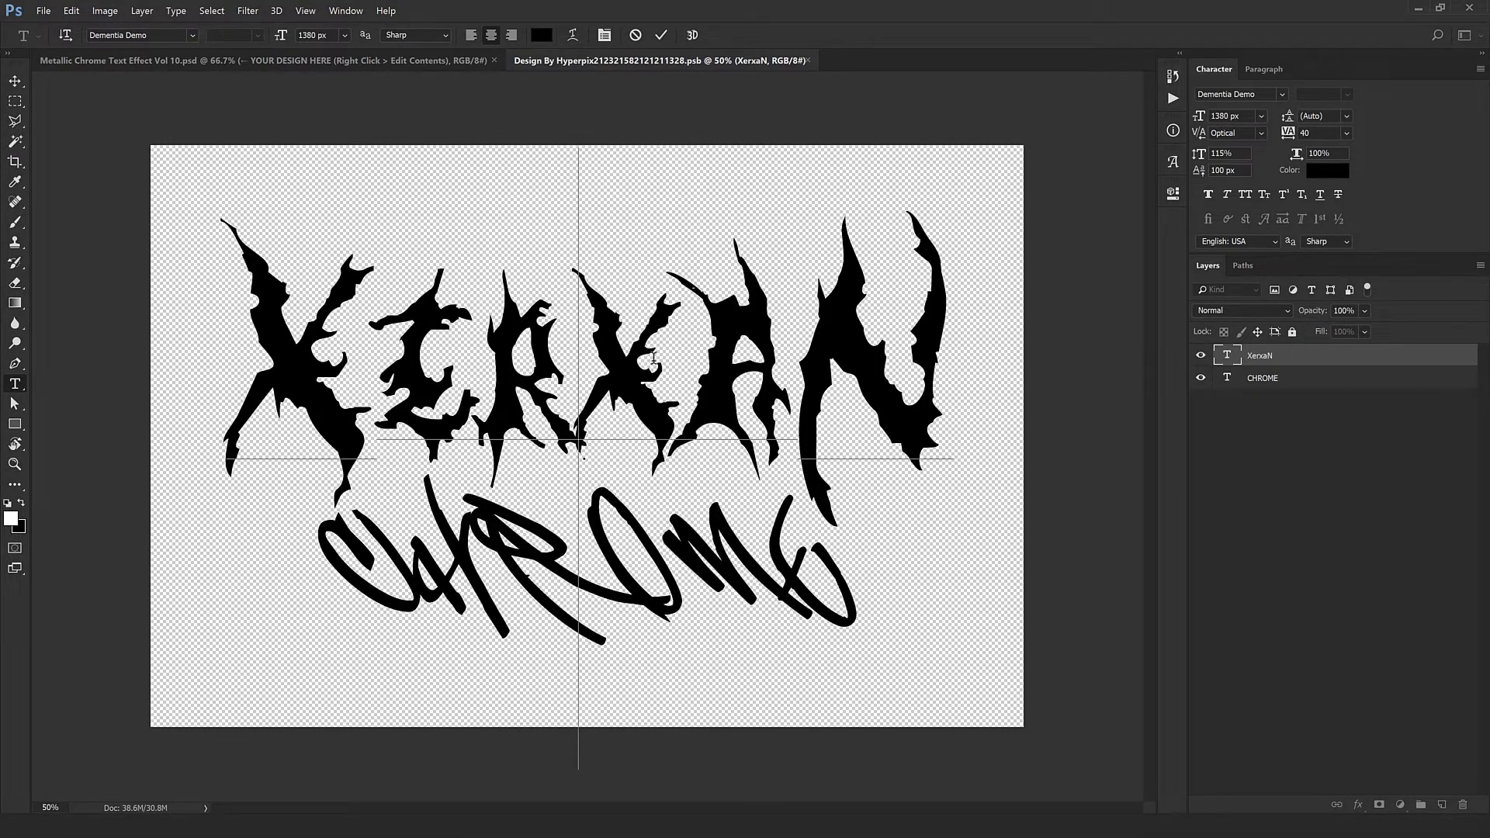
- Replace the XerxaN text with HYPER, exchanging the first, middle and last letters separately to keep their individual sizing
{"action": "left_click_drag", "start_coordinate": [377, 364], "coordinate": [246, 373]}
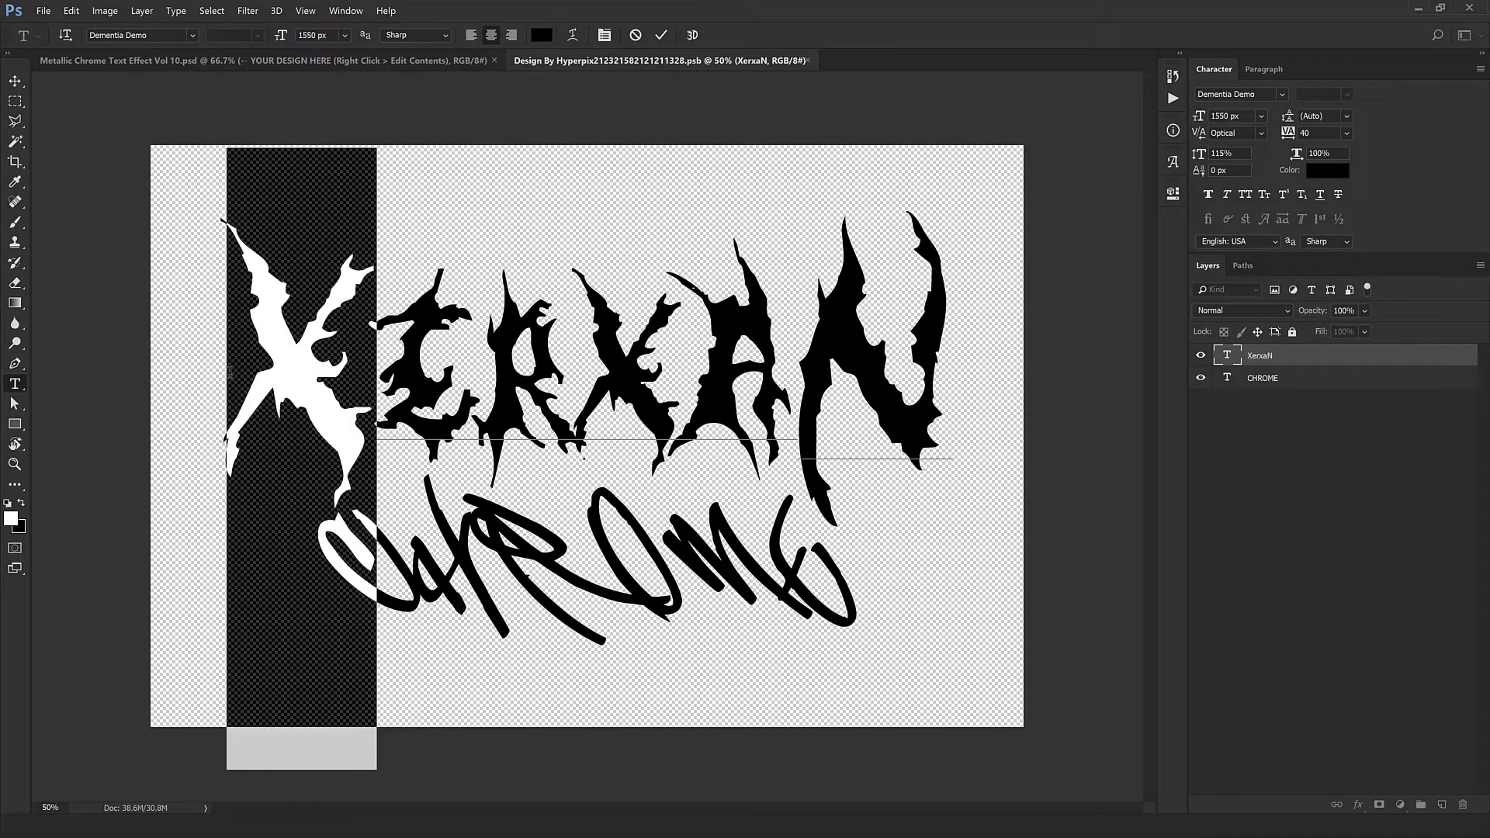
{"action": "type", "text": "H"}
{"action": "left_click_drag", "start_coordinate": [419, 357], "coordinate": [776, 353]}
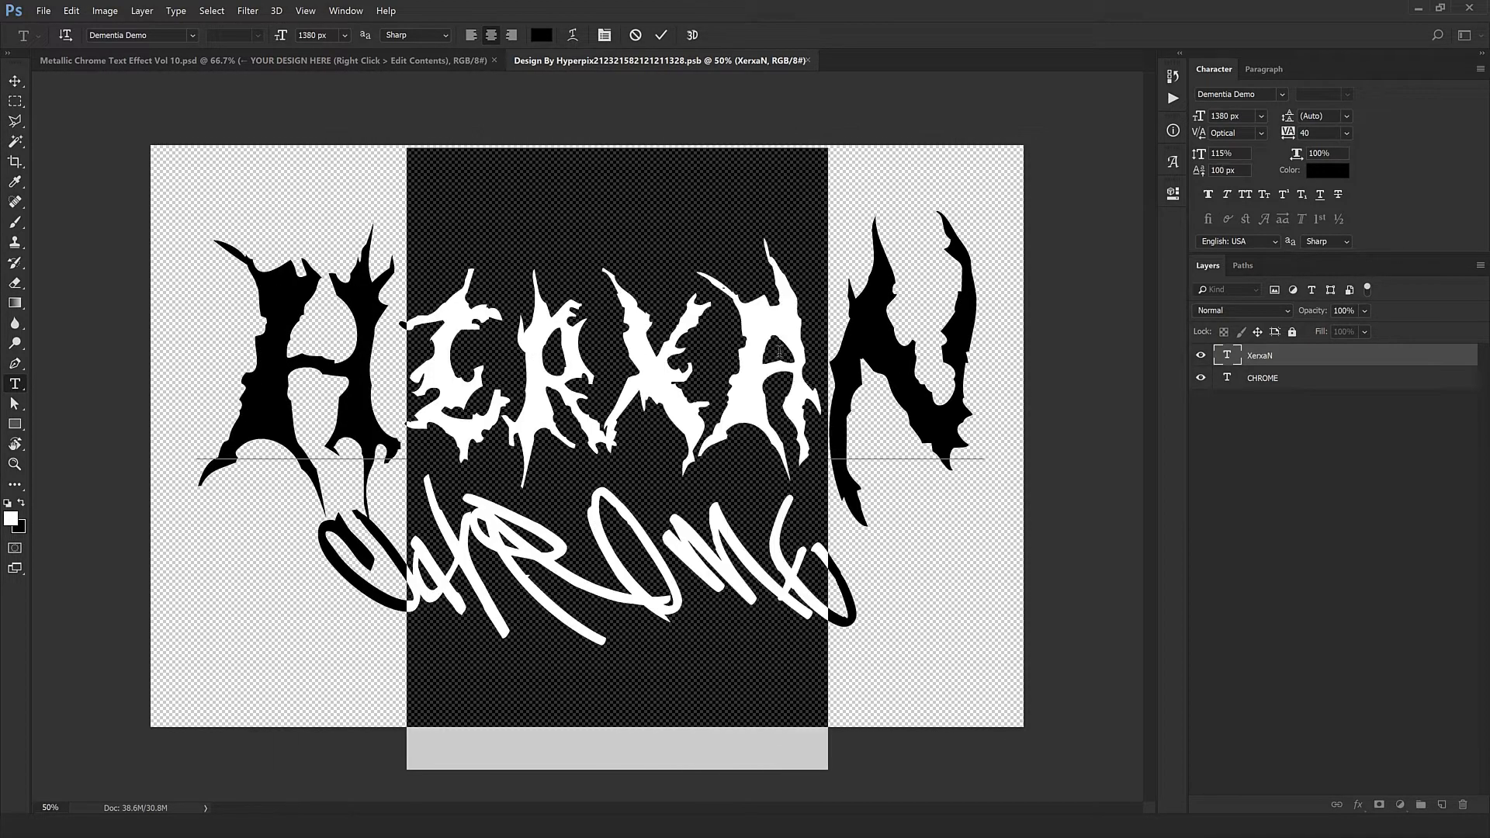
{"action": "type", "text": "ype"}
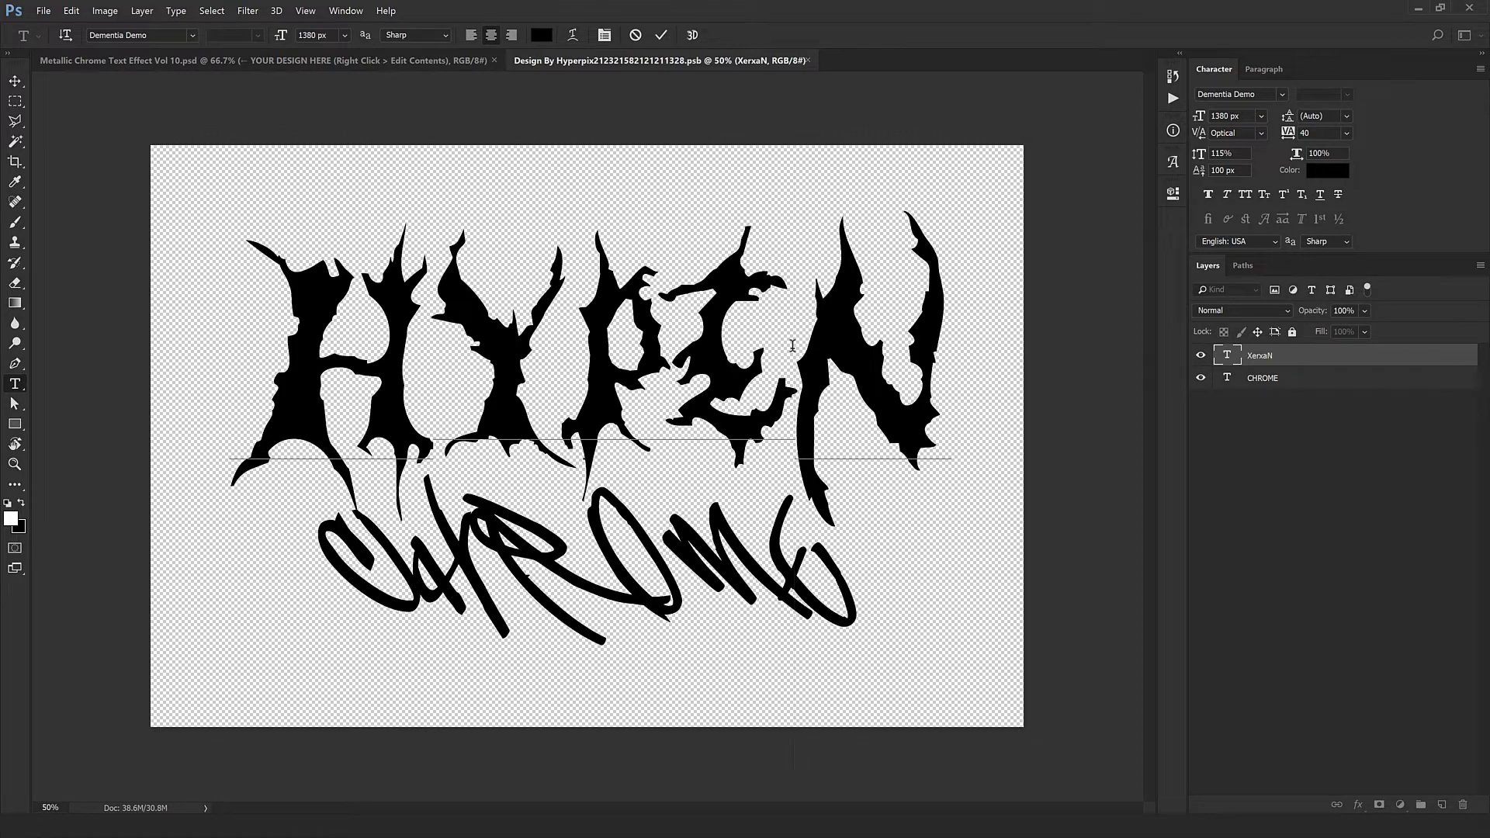
{"action": "left_click_drag", "start_coordinate": [792, 346], "coordinate": [964, 356]}
{"action": "type", "text": "R"}
{"action": "left_click", "coordinate": [769, 387]}
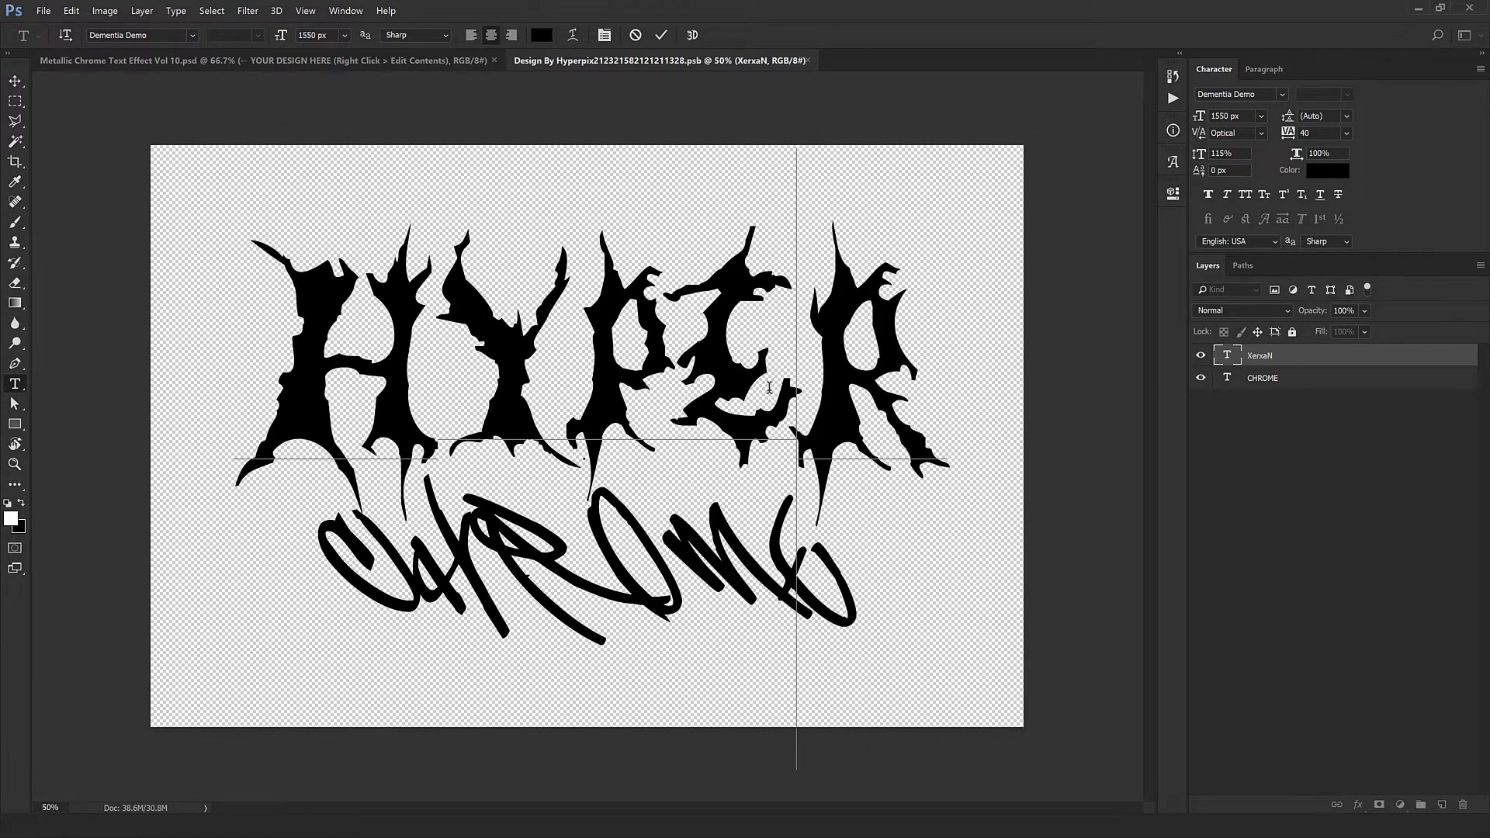
- Set the middle letters YPE of HYPER to a font size of 1370 px and commit the text edit
{"action": "left_click_drag", "start_coordinate": [768, 387], "coordinate": [396, 385]}
{"action": "key", "text": "shift+Down"}
{"action": "key", "text": "shift+Down"}
{"action": "key", "text": "shift+Down"}
{"action": "key", "text": "shift+Down"}
{"action": "key", "text": "shift+Down"}
{"action": "key", "text": "shift+Down"}
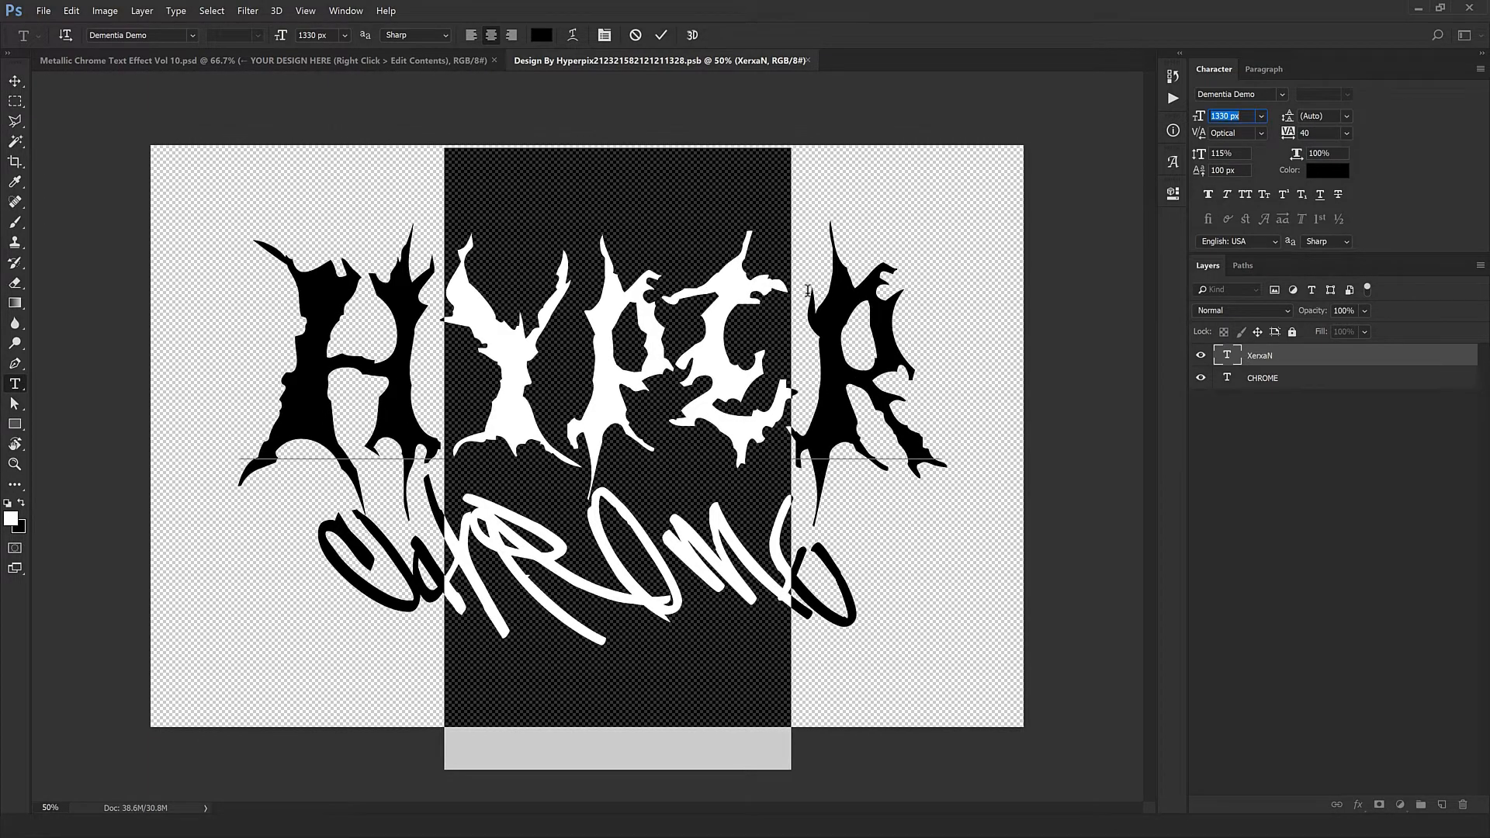
{"action": "key", "text": "shift+Up"}
{"action": "key", "text": "shift+Up"}
{"action": "key", "text": "shift+Up"}
{"action": "key", "text": "shift+Up"}
{"action": "key", "text": "shift+Up"}
{"action": "left_click", "coordinate": [802, 329]}
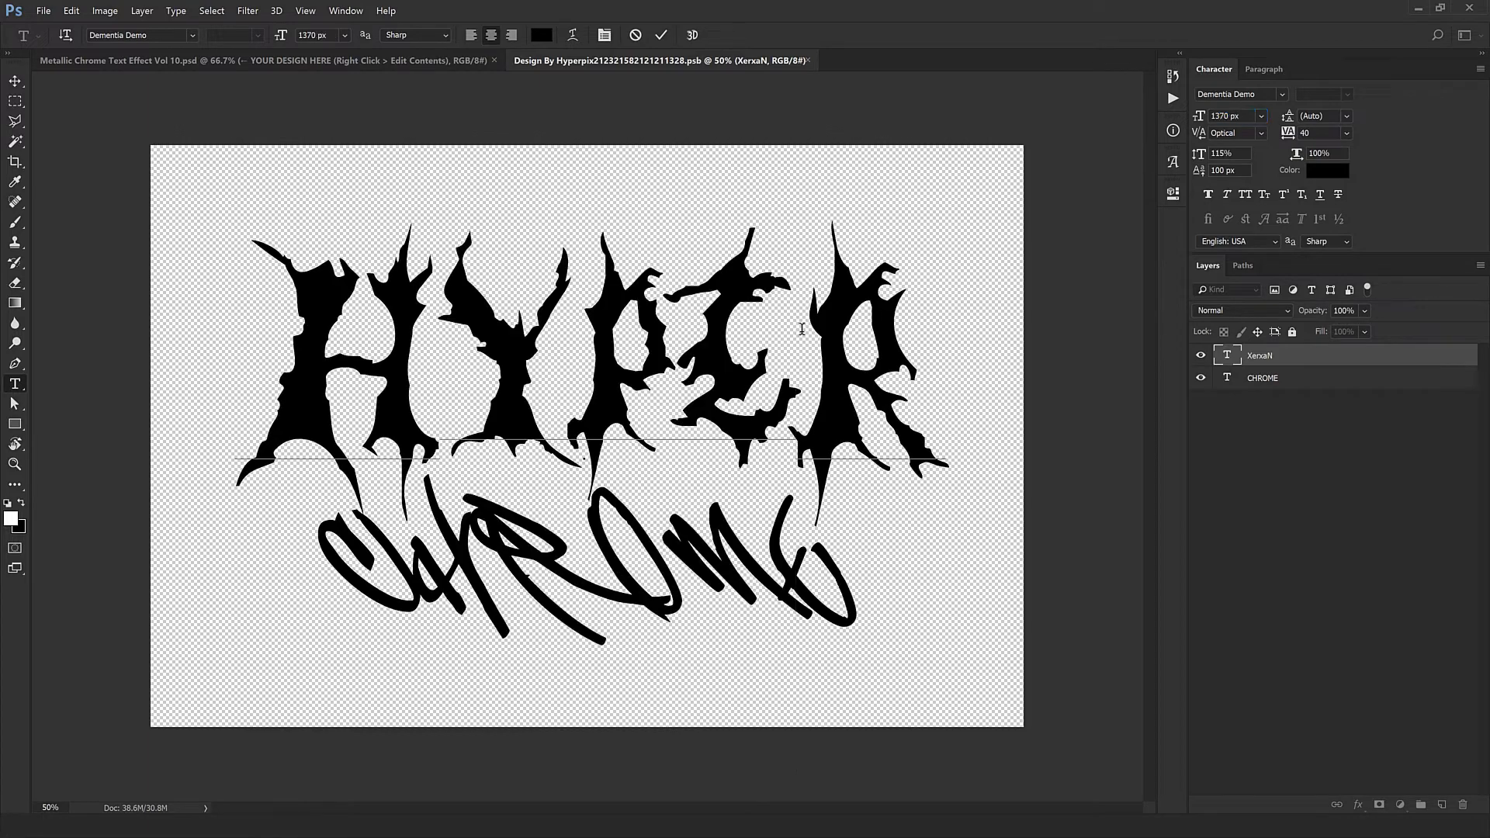
{"action": "key", "text": "ctrl+Return"}
{"action": "key", "text": "v"}
- Replace the CHROME text with EFFECTS and commit the edit
{"action": "left_click", "coordinate": [1272, 380]}
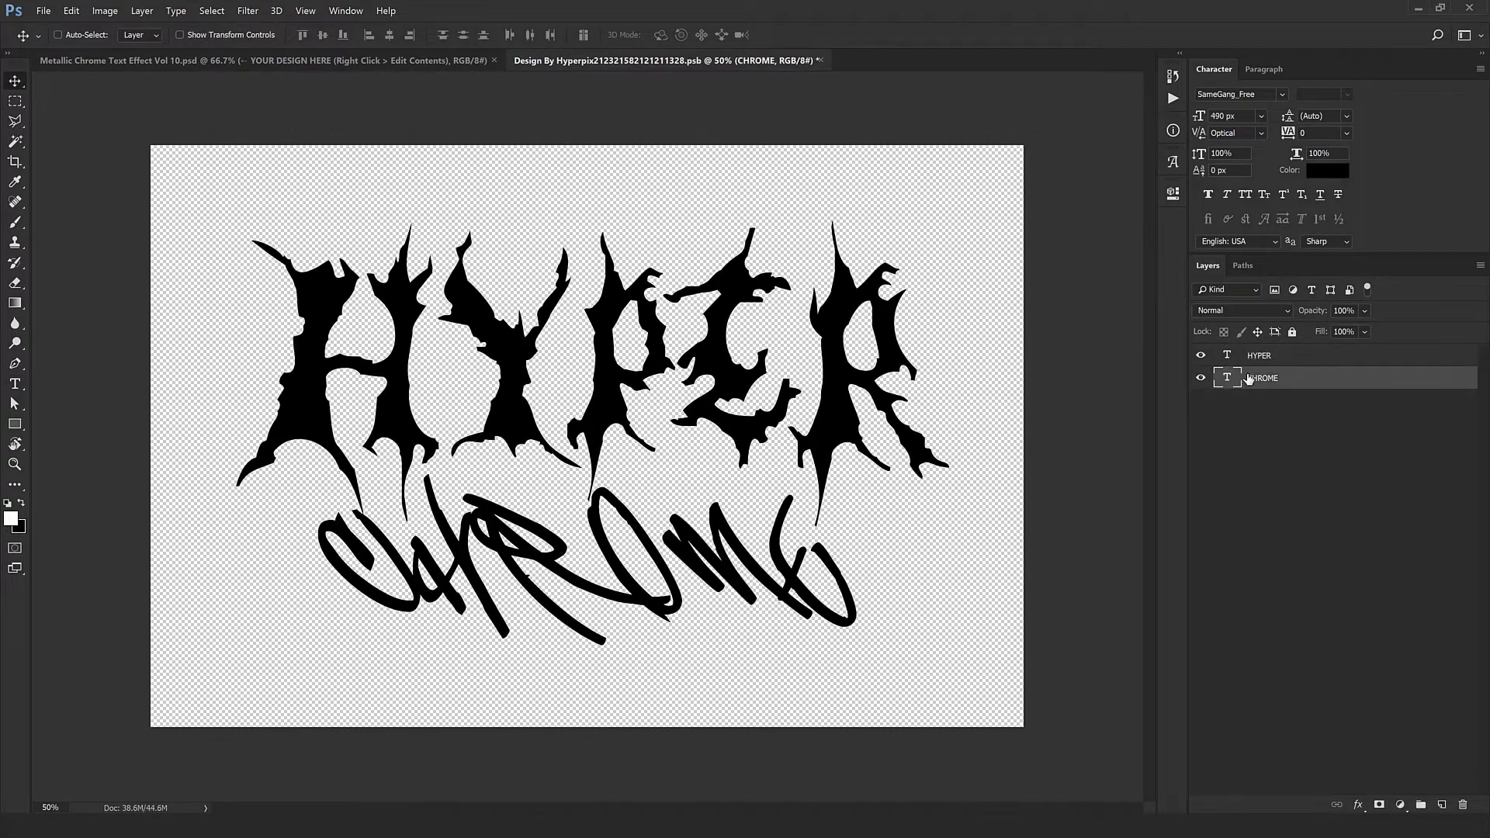
{"action": "double_click", "coordinate": [1227, 378]}
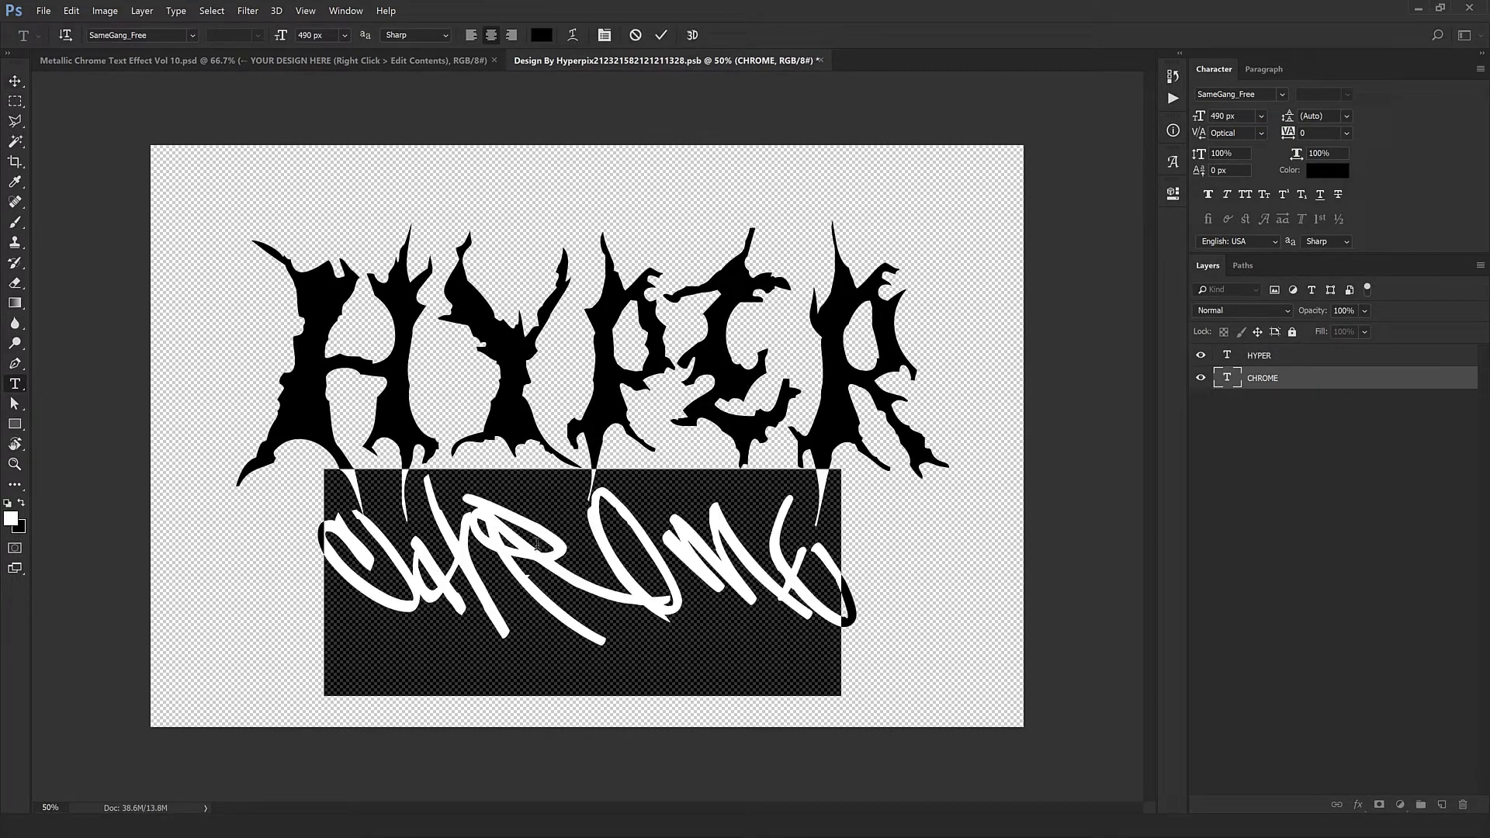
{"action": "type", "text": "EFFECT"}
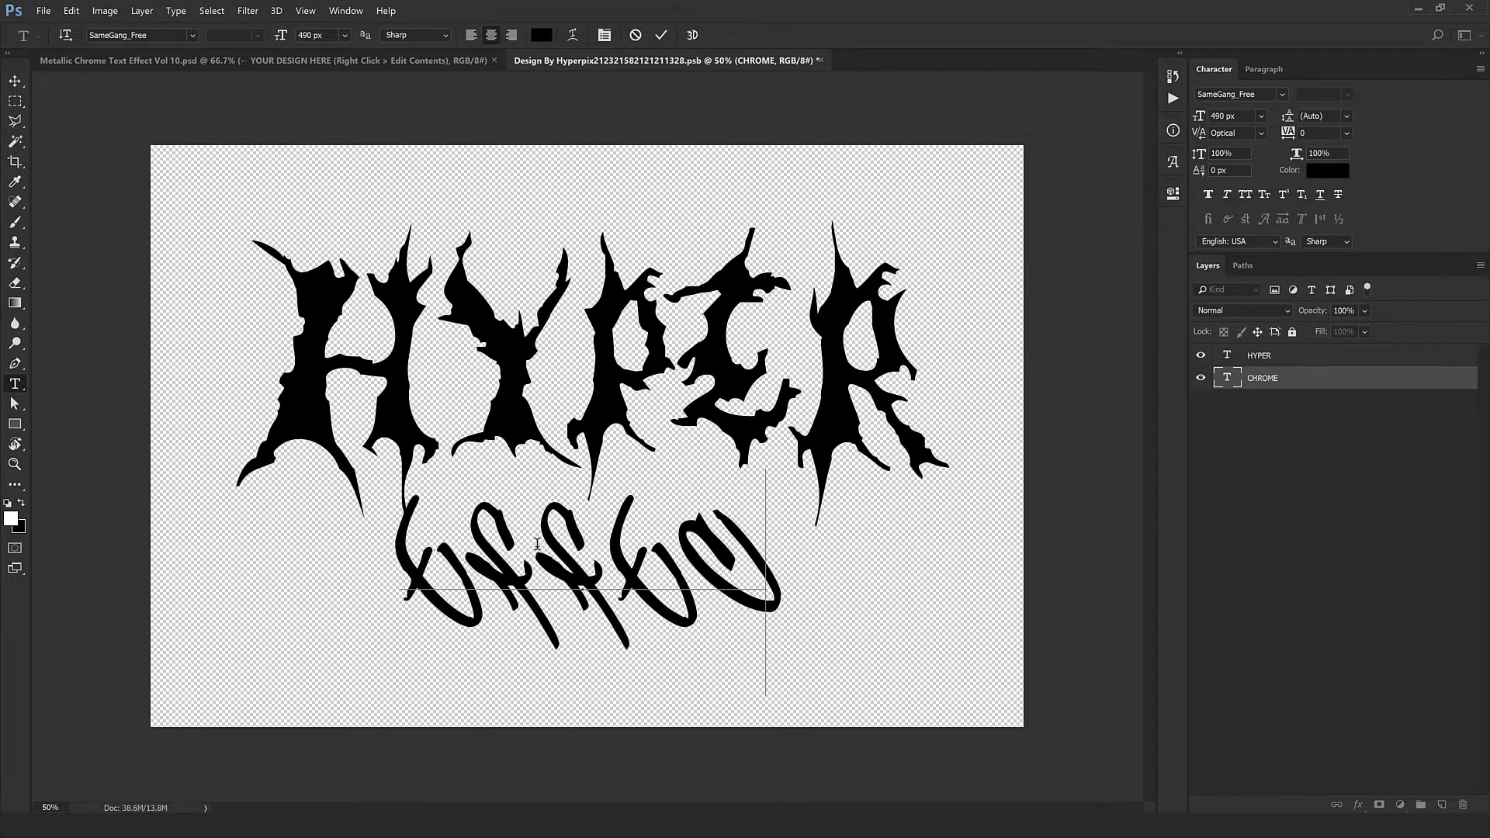
{"action": "type", "text": "S"}
{"action": "key", "text": "ctrl+Return"}
{"action": "key", "text": "v"}
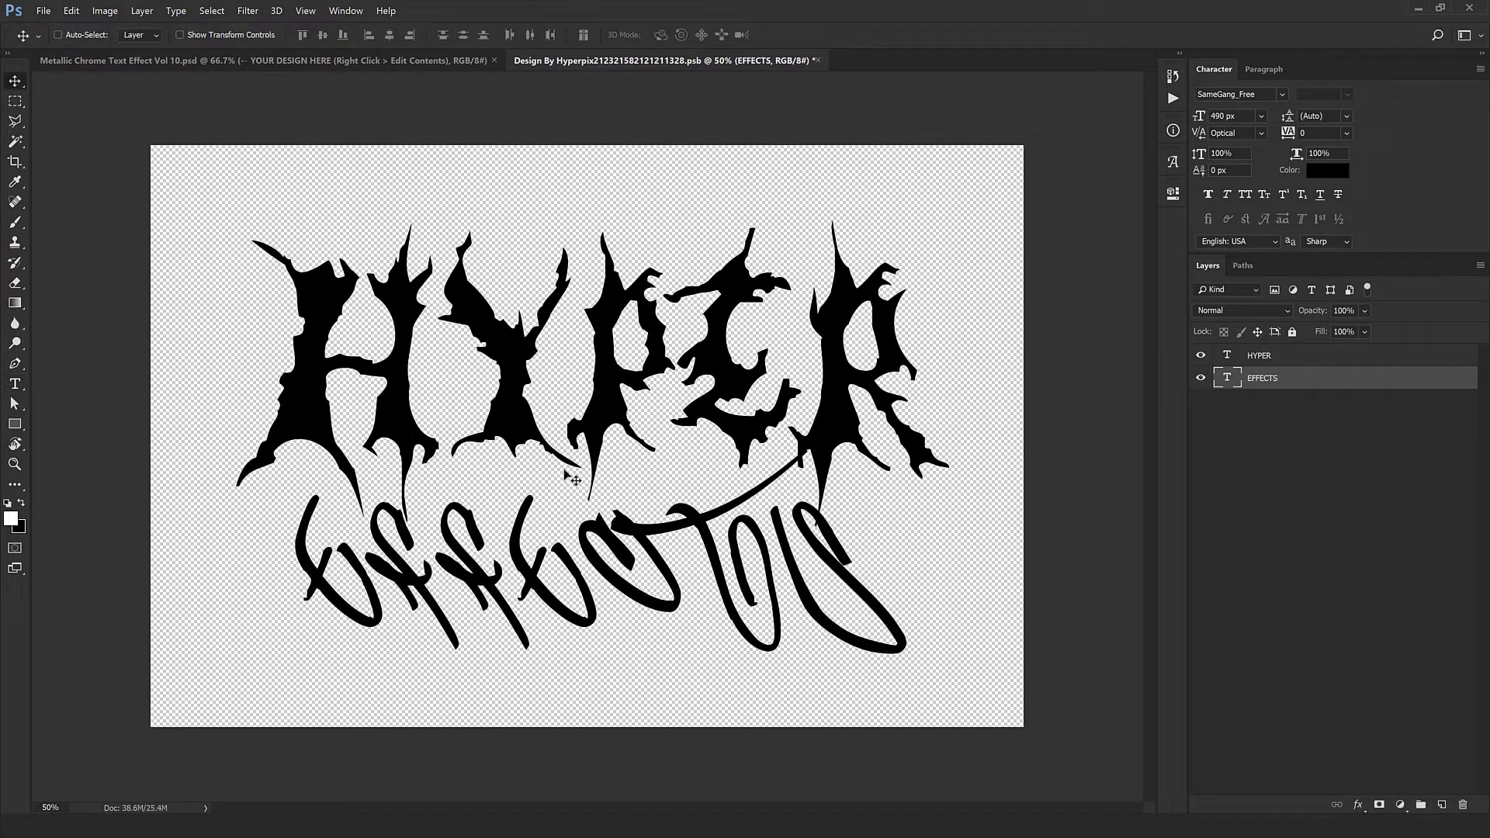
- Nudge the EFFECTS text into place beneath HYPER, and close the smart object contents with the changes saved
{"action": "left_click_drag", "start_coordinate": [569, 518], "coordinate": [581, 516]}
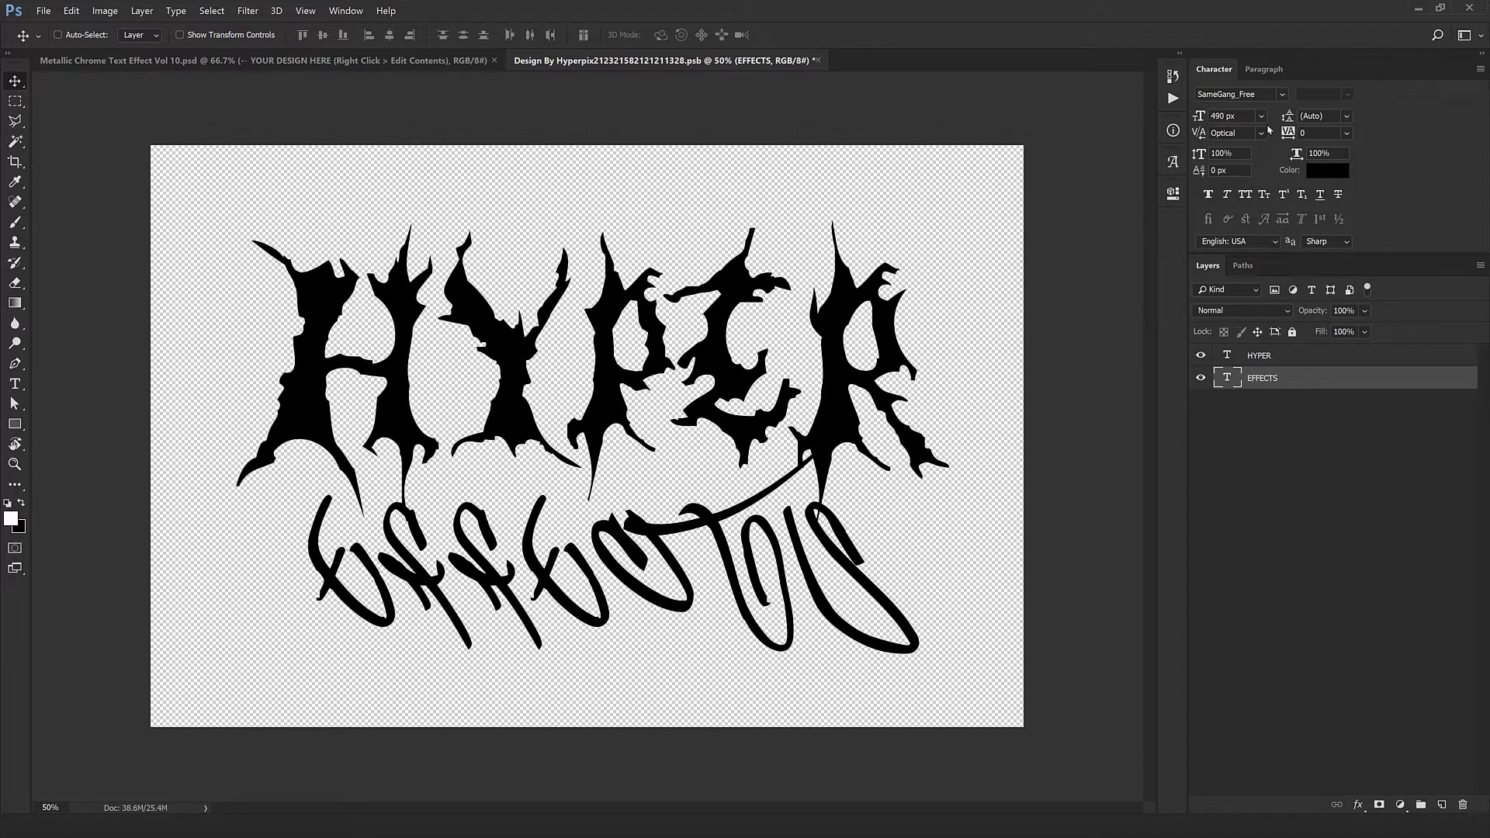
{"action": "left_click_drag", "start_coordinate": [744, 510], "coordinate": [714, 529]}
{"action": "left_click", "coordinate": [847, 429], "text": "ctrl"}
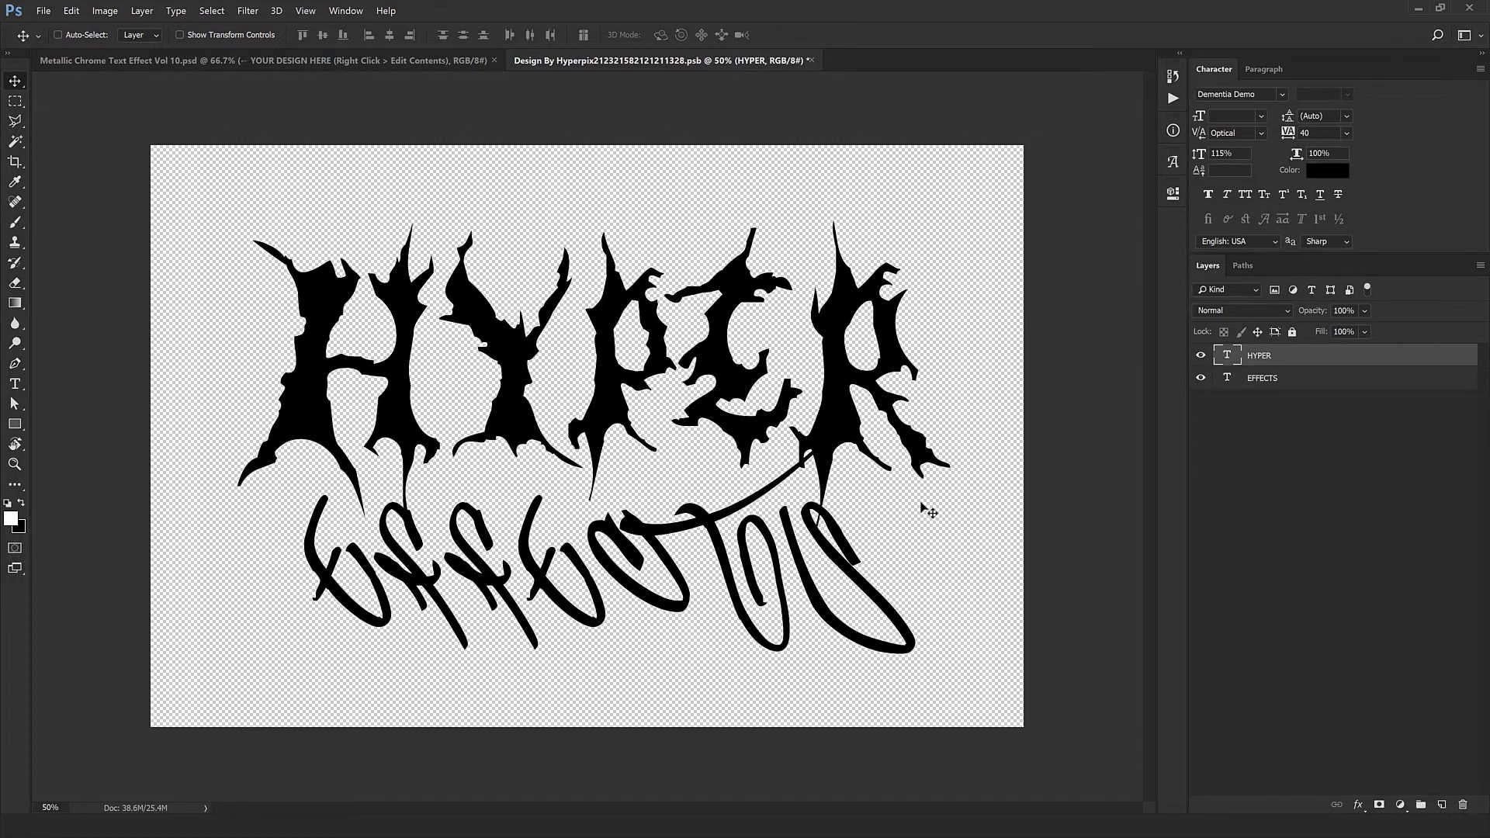
{"action": "left_click", "coordinate": [831, 555], "text": "ctrl+shift"}
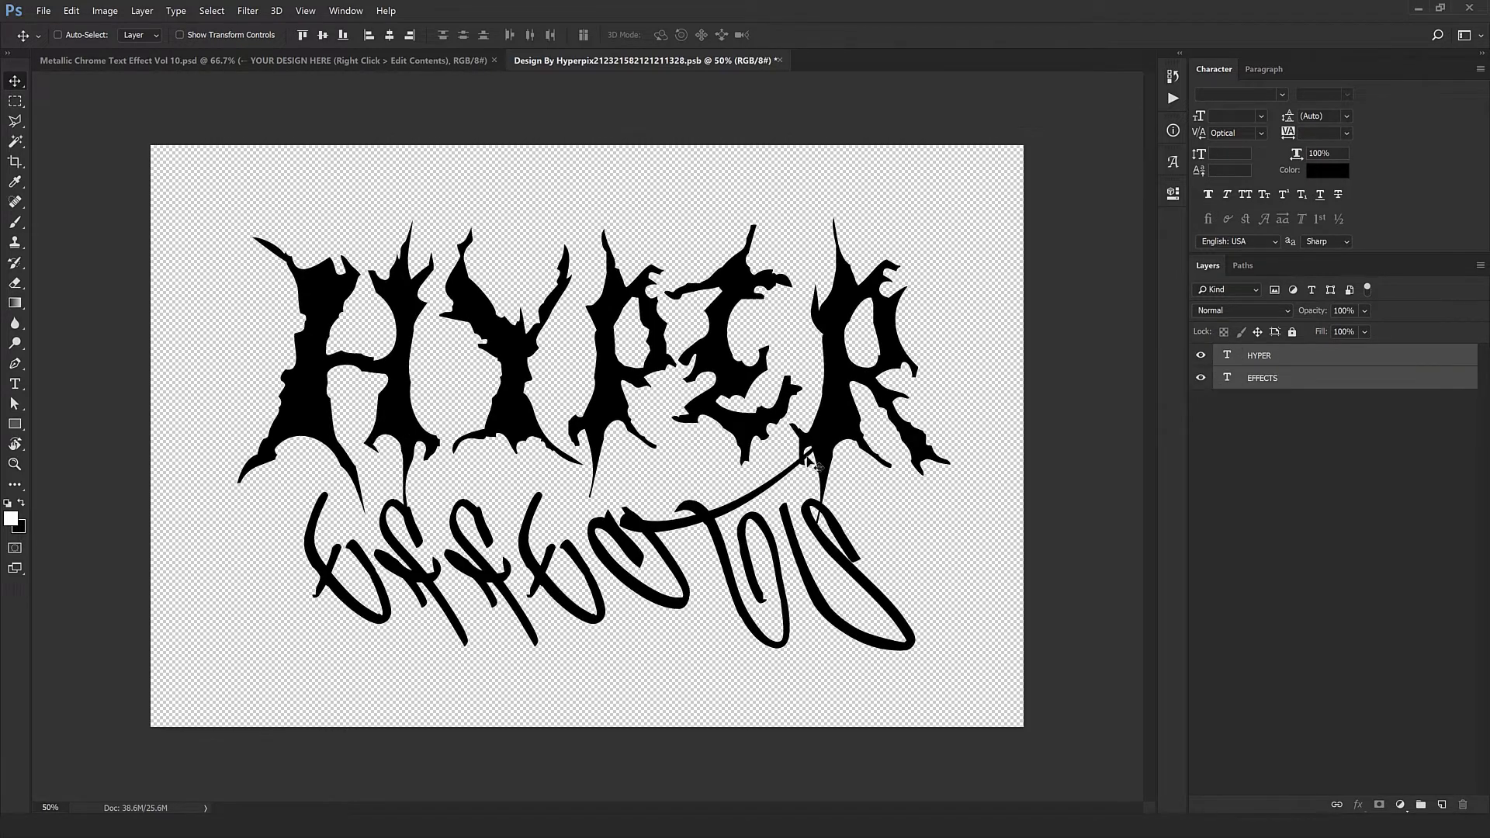
{"action": "left_click", "coordinate": [779, 61]}
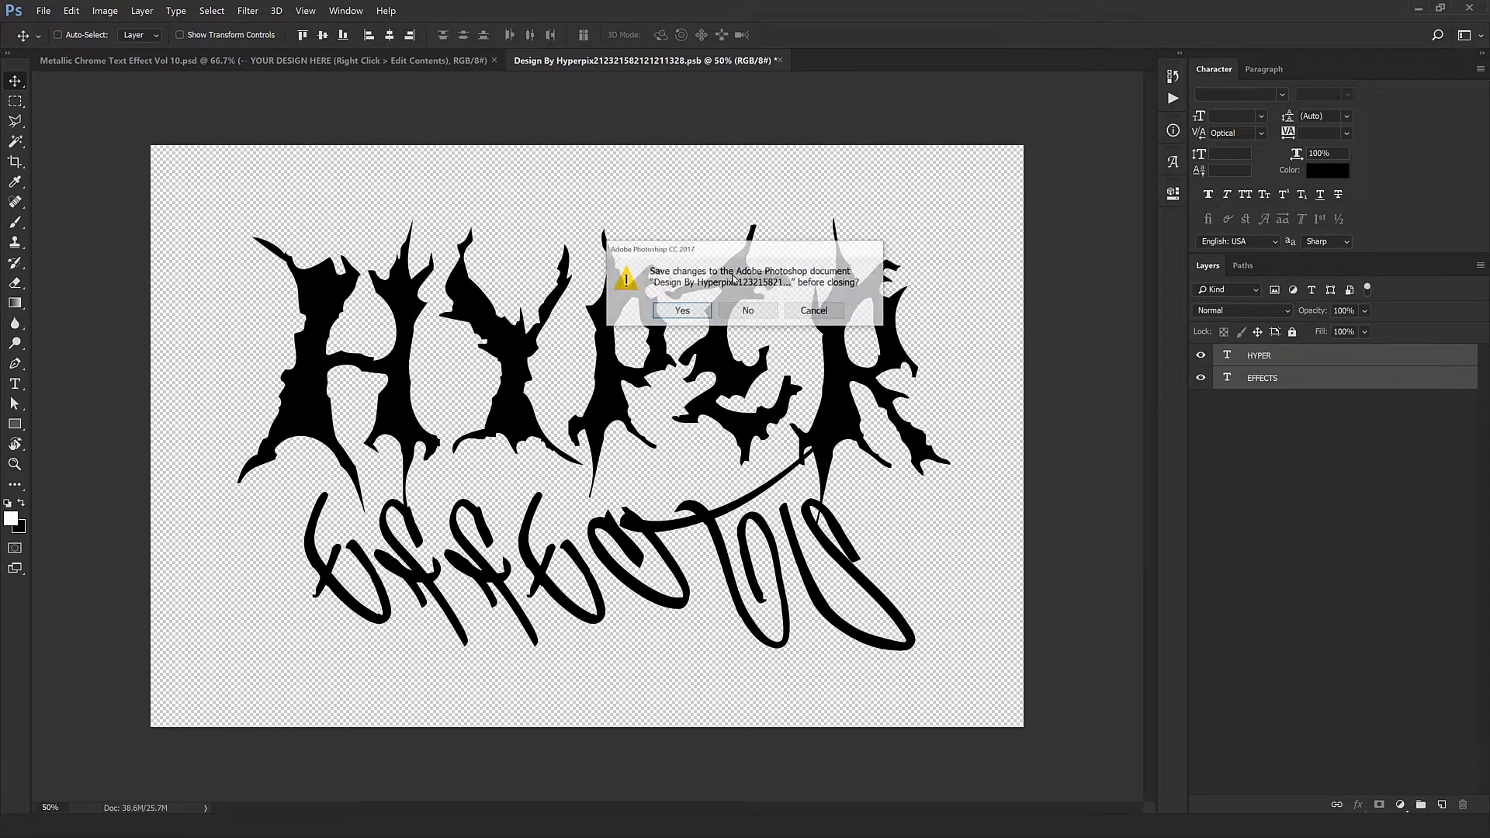
{"action": "left_click", "coordinate": [693, 311]}
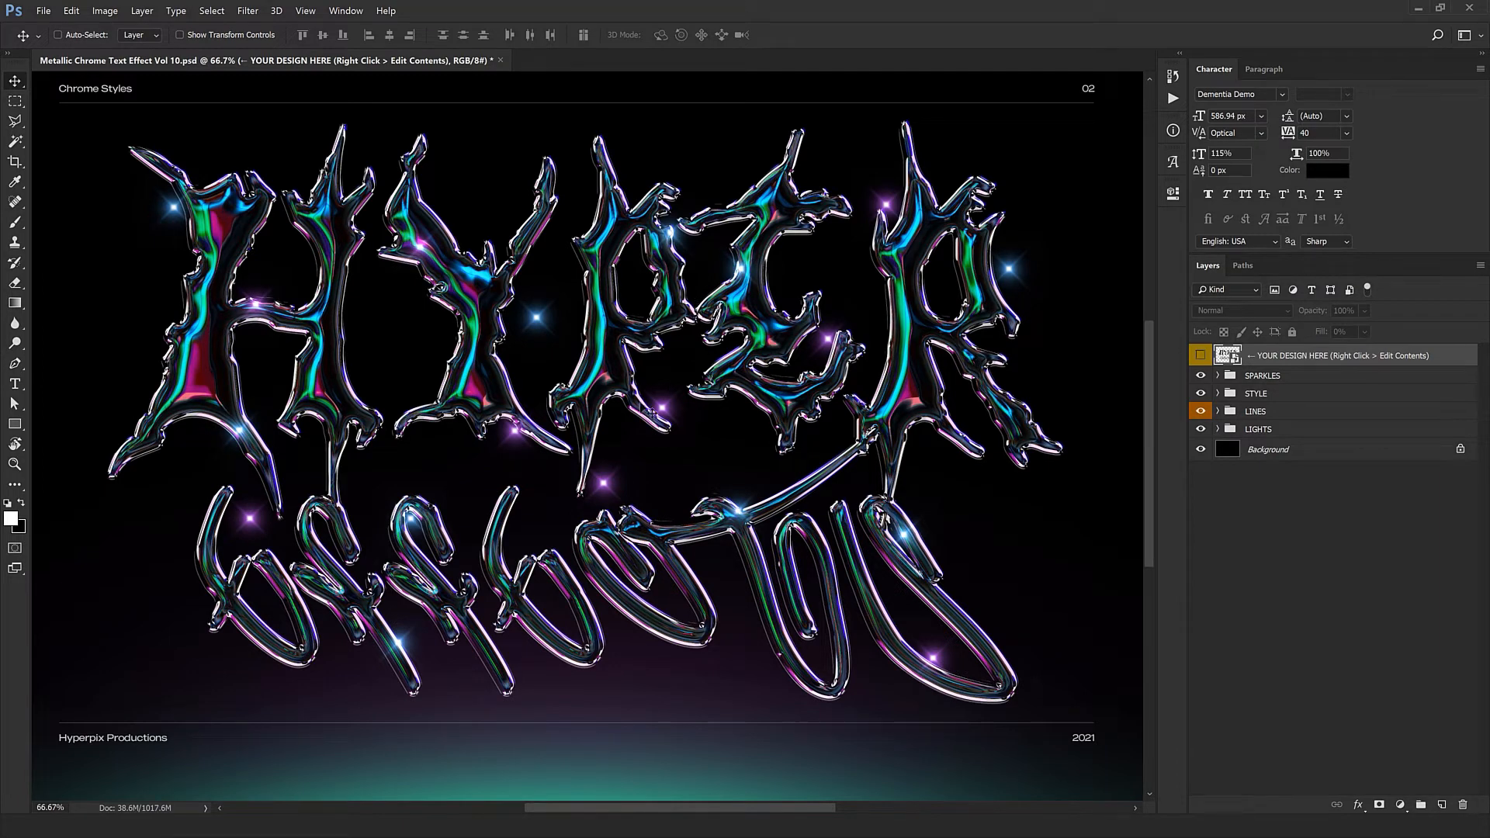
- Examine the chrome effect up close across the updated HYPER EFFECTS lettering
{"action": "left_click", "coordinate": [852, 441], "text": "ctrl"}
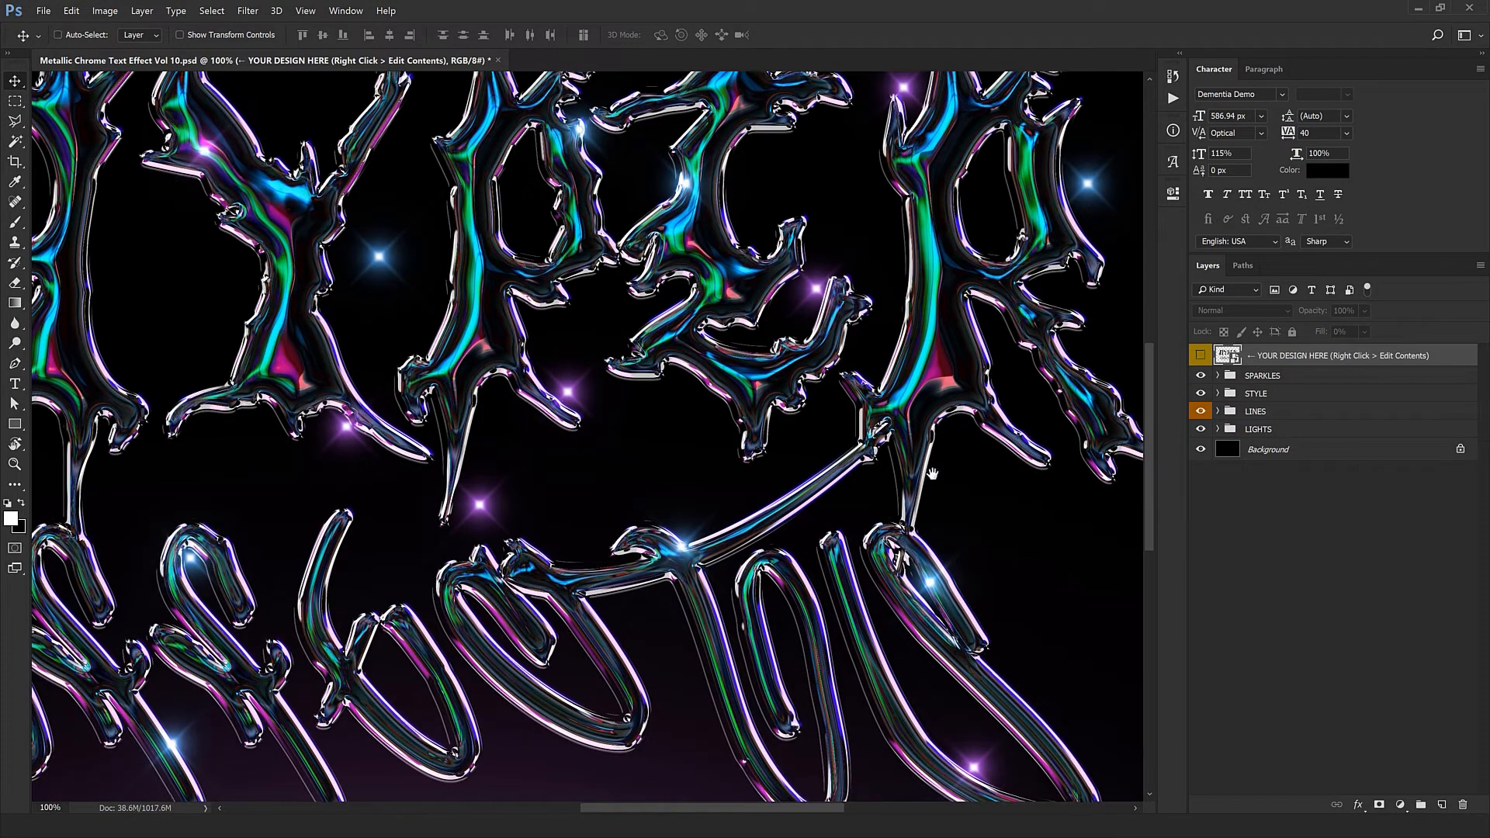
{"action": "left_click_drag", "start_coordinate": [933, 470], "coordinate": [884, 538]}
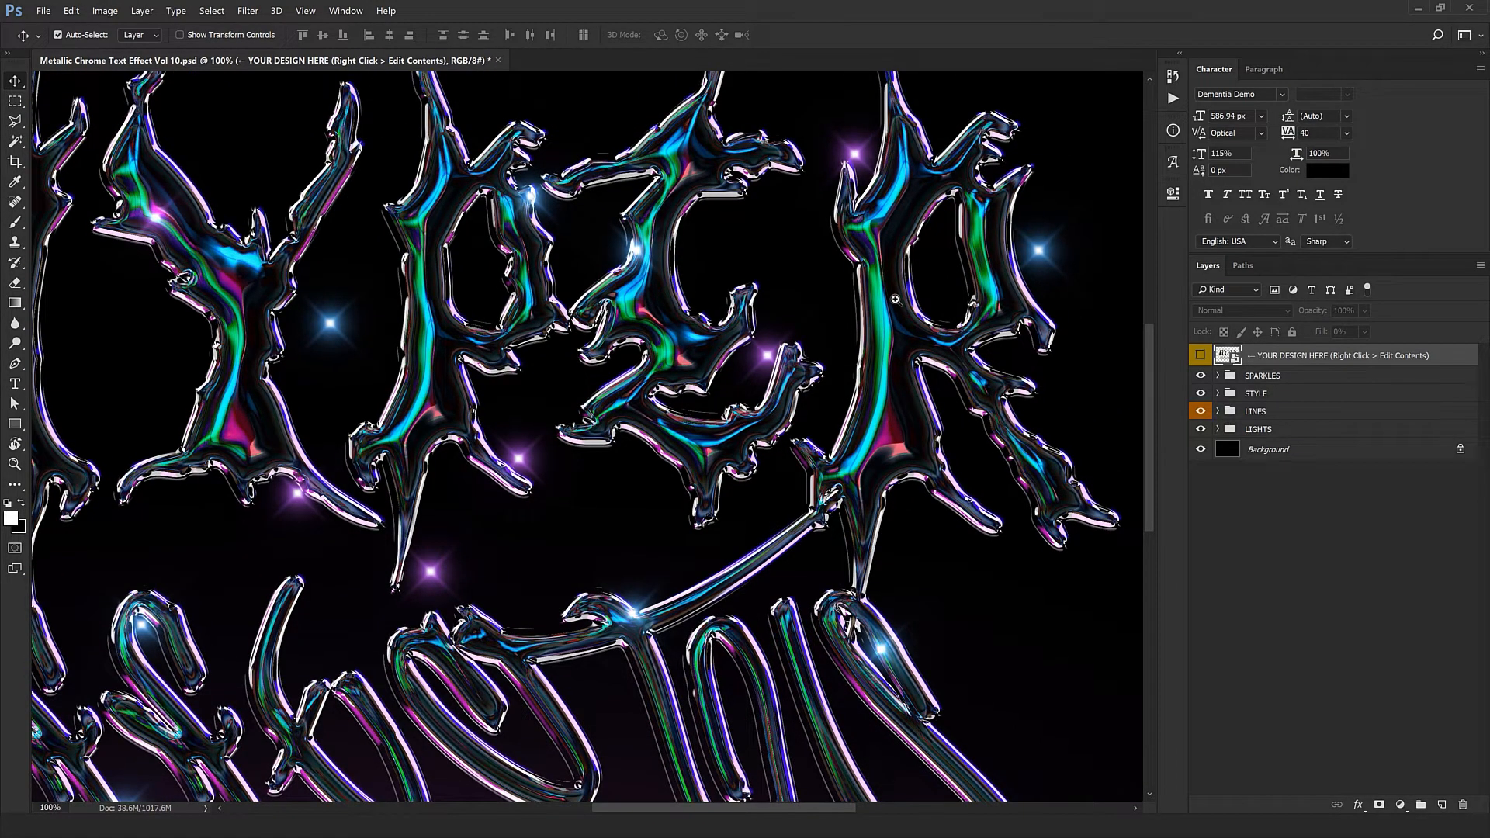
{"action": "left_click", "coordinate": [892, 299], "text": "ctrl"}
{"action": "left_click_drag", "start_coordinate": [771, 333], "coordinate": [900, 400]}
{"action": "left_click_drag", "start_coordinate": [754, 382], "coordinate": [955, 388]}
{"action": "left_click", "coordinate": [791, 404], "text": "alt"}
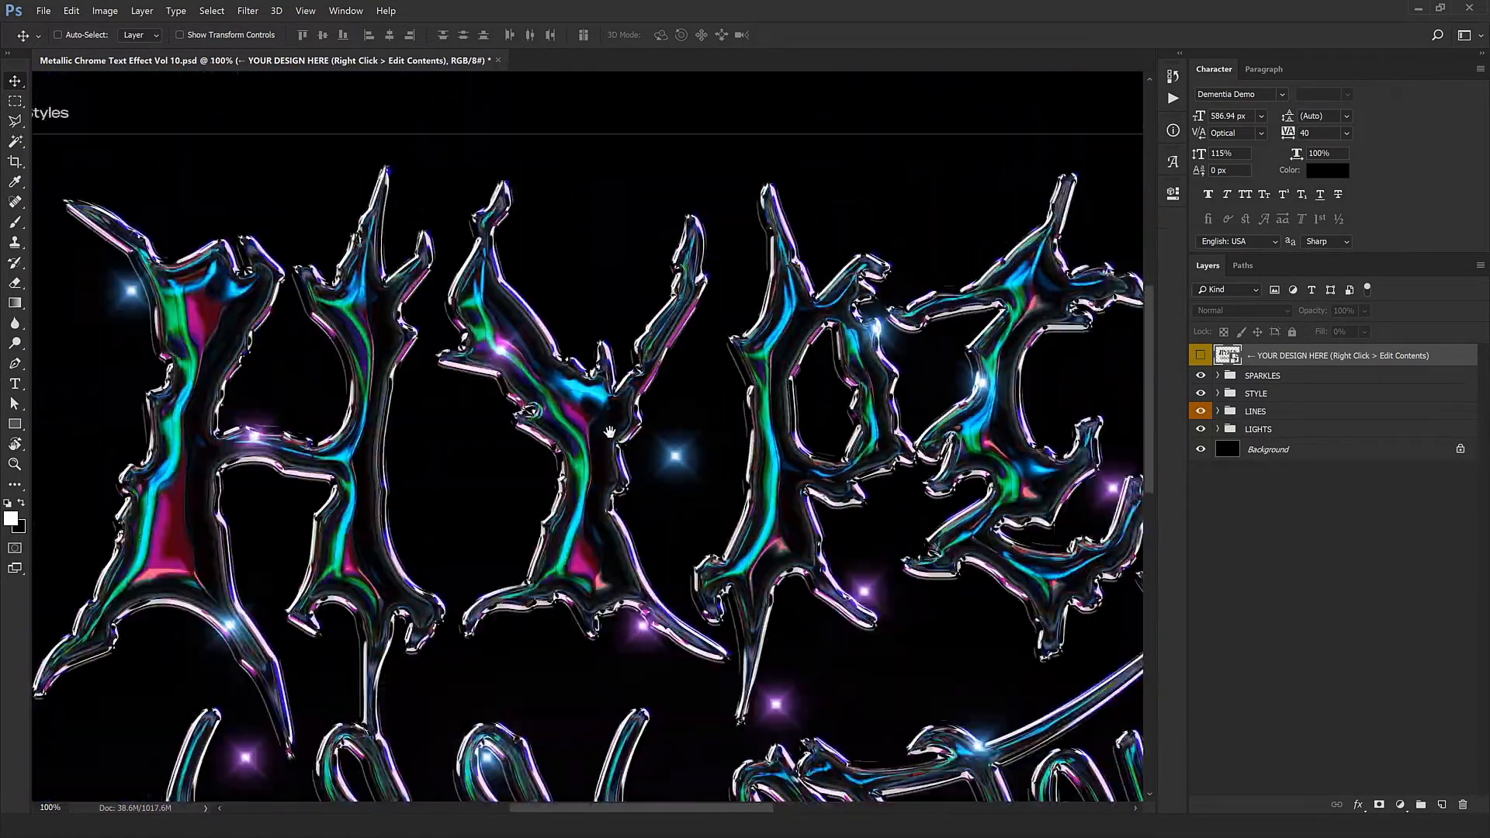
{"action": "left_click_drag", "start_coordinate": [504, 430], "coordinate": [711, 423]}
{"action": "left_click_drag", "start_coordinate": [742, 633], "coordinate": [645, 416]}
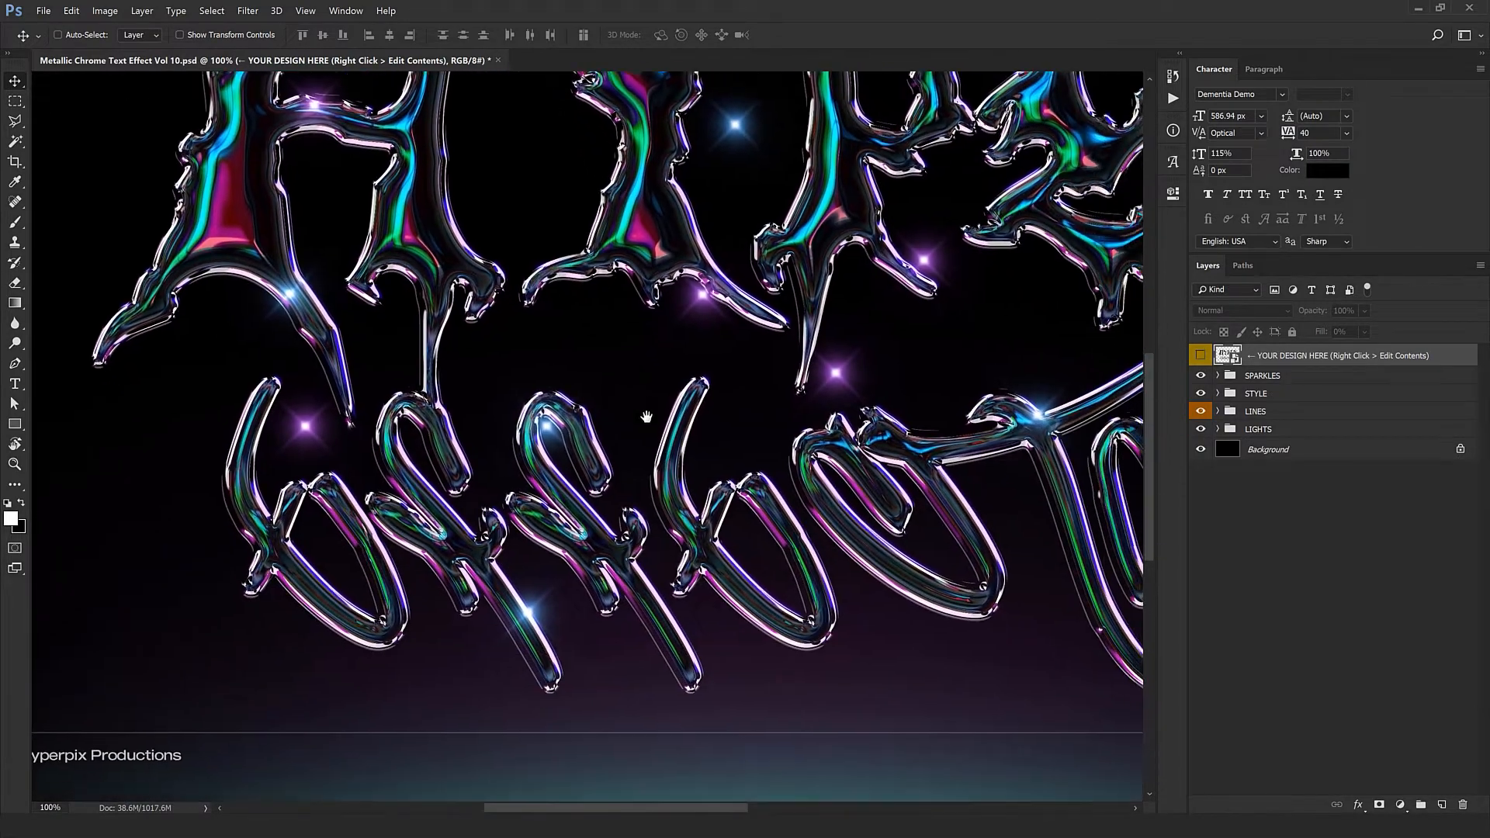
{"action": "left_click", "coordinate": [647, 417], "text": "alt"}
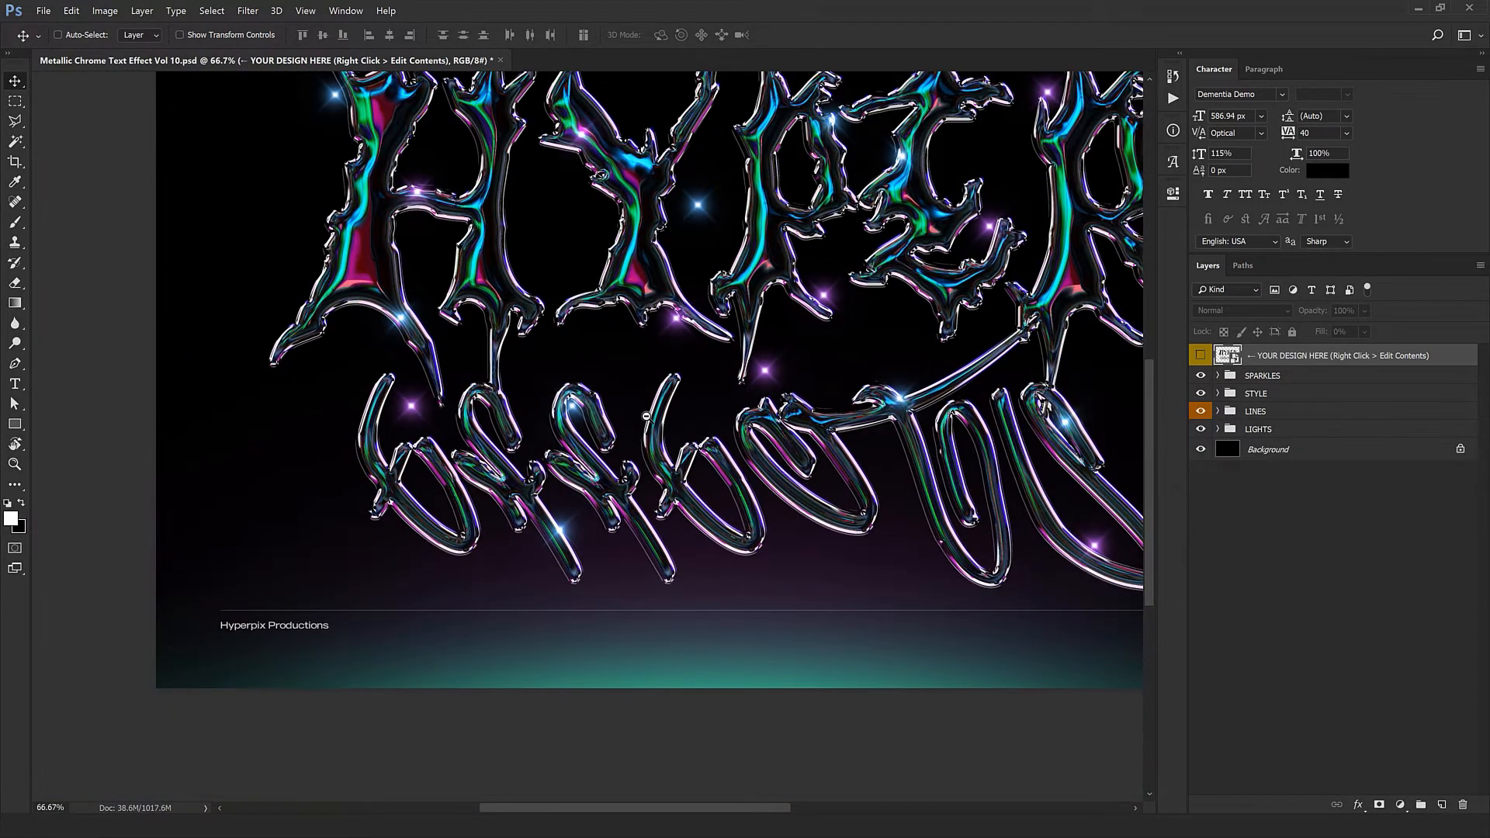
- In the SPARKLES group, move one purple and one blue sparkle beside the H of HYPER, with the blue layer directly beneath the purple
{"action": "left_click", "coordinate": [646, 417], "text": "alt"}
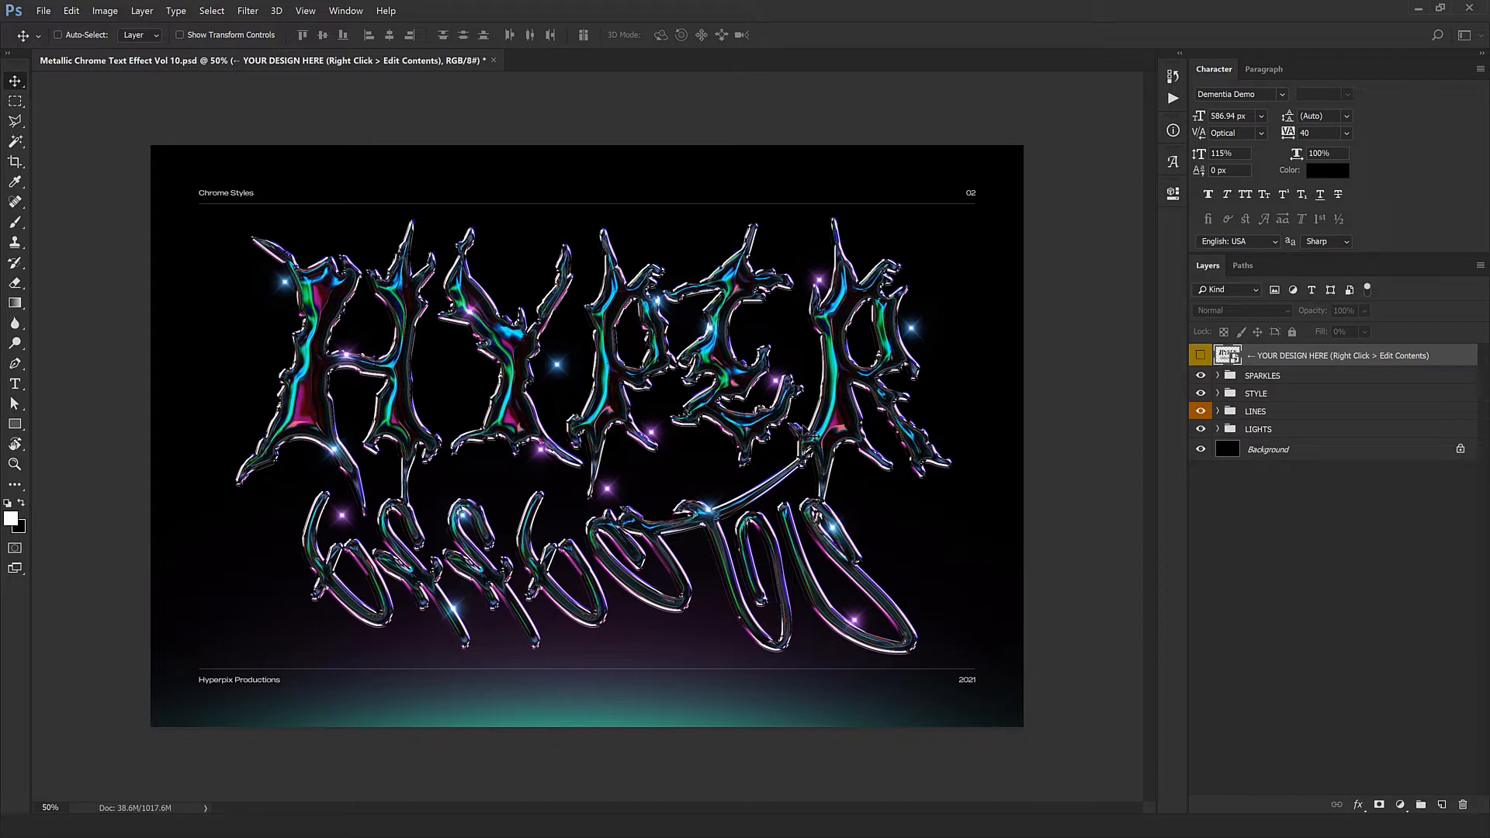
{"action": "left_click", "coordinate": [1217, 376]}
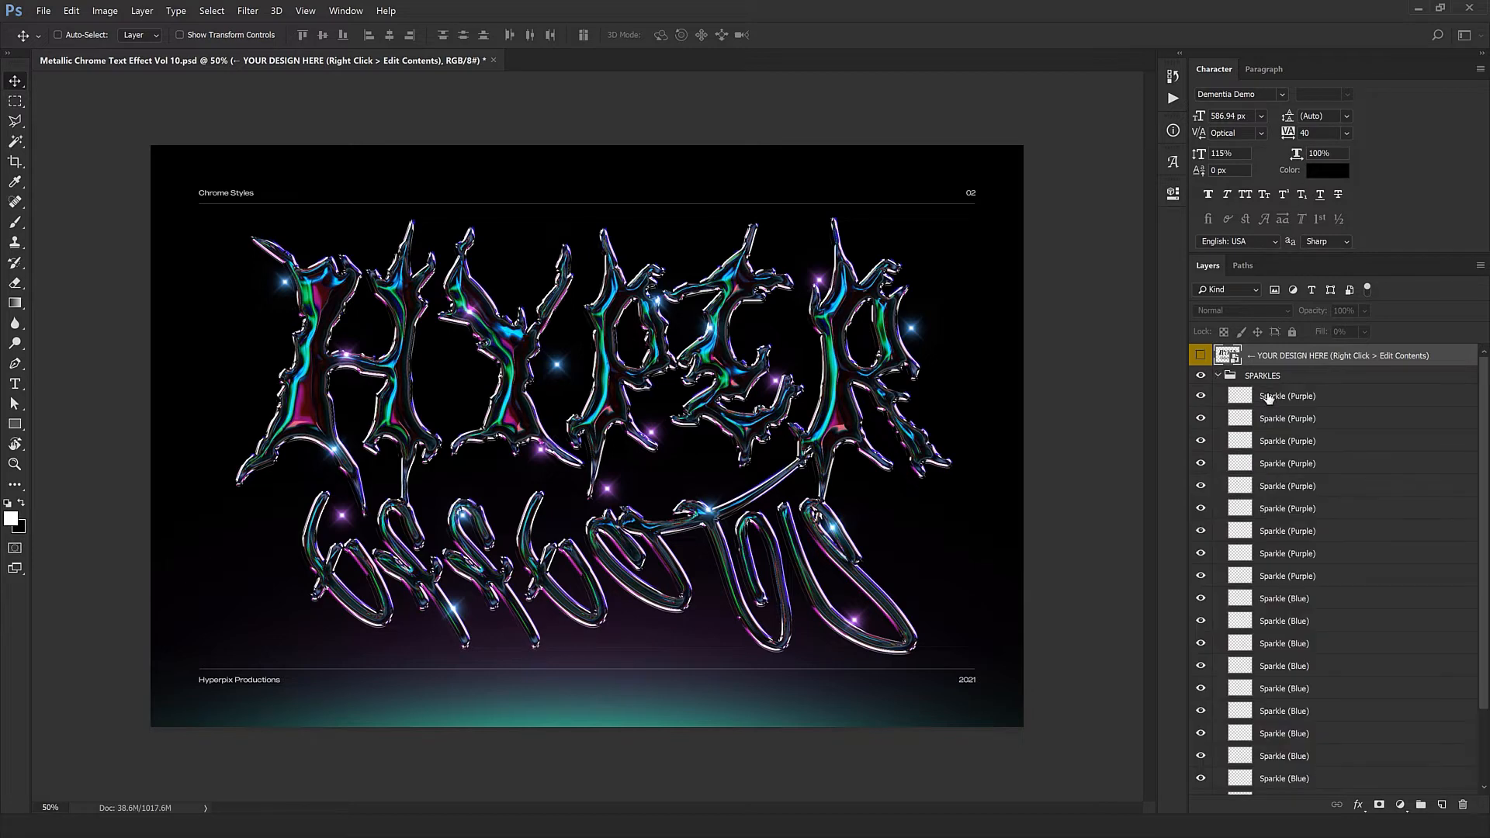
{"action": "left_click", "coordinate": [1288, 395]}
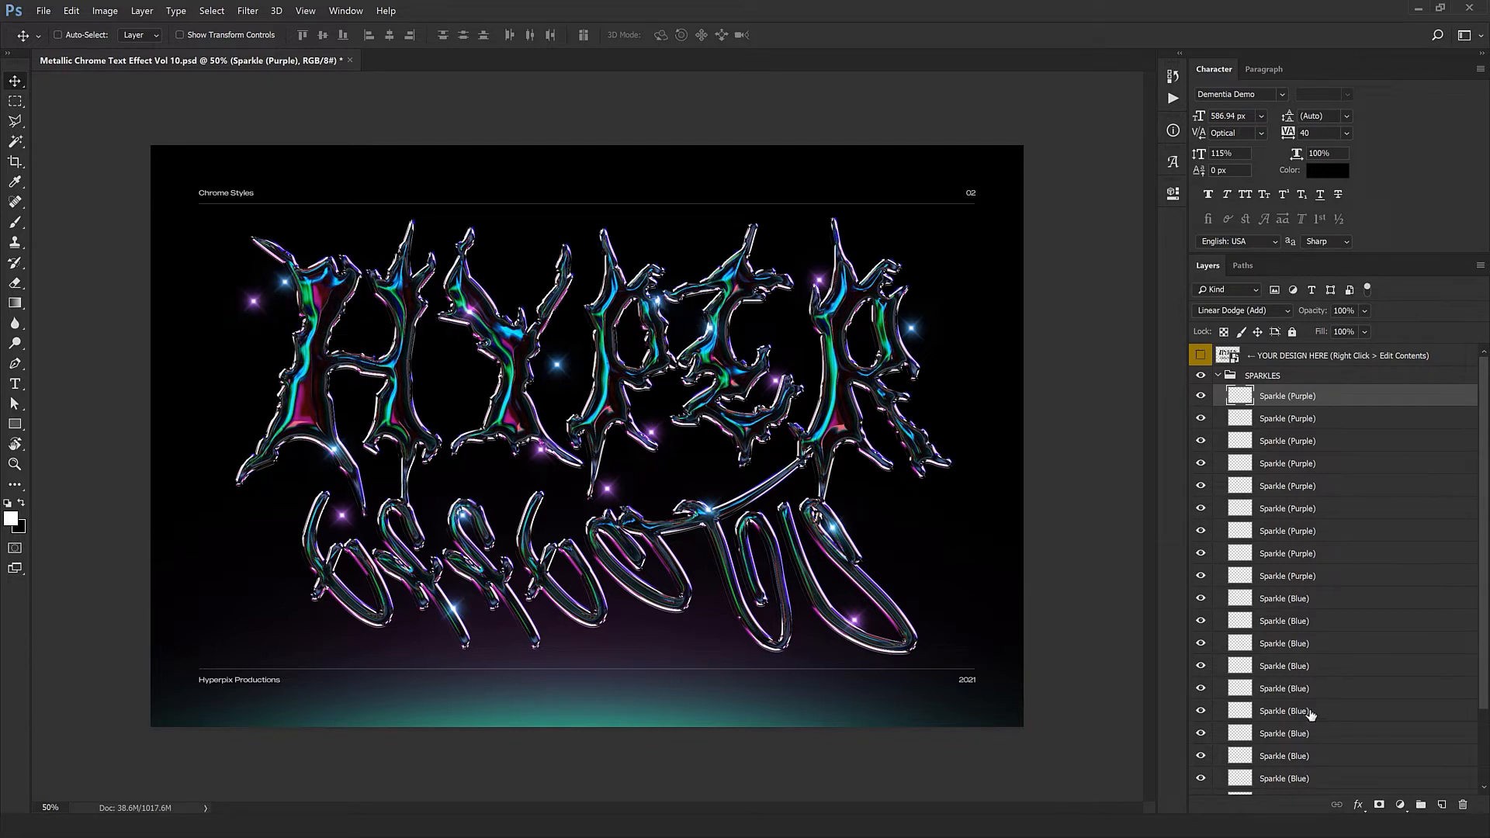
{"action": "left_click", "coordinate": [1249, 595]}
{"action": "left_click_drag", "start_coordinate": [1250, 594], "coordinate": [1288, 423]}
{"action": "left_click_drag", "start_coordinate": [706, 459], "coordinate": [303, 472]}
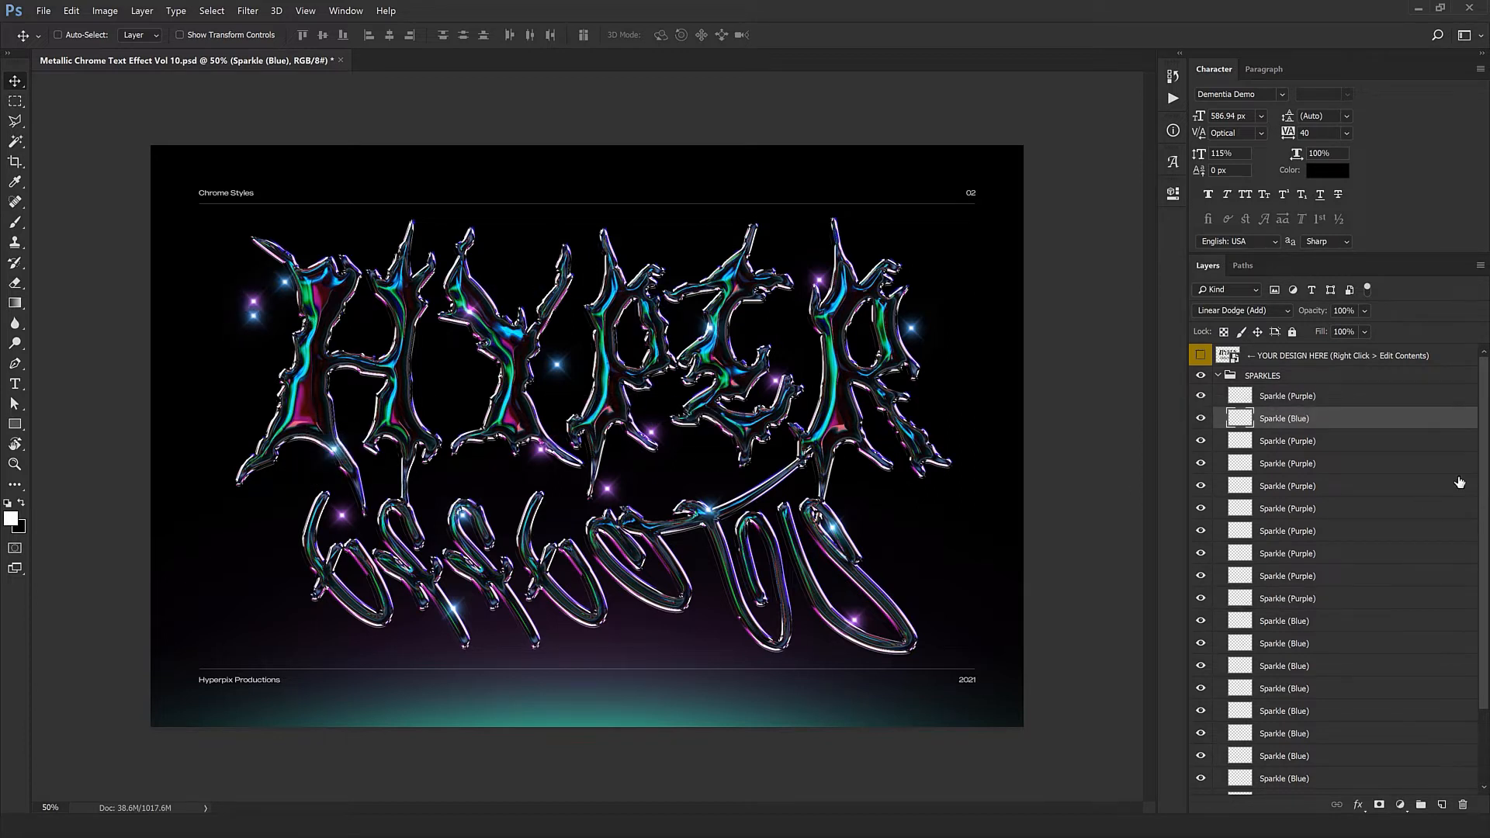
- Delete all remaining sparkle layers in the SPARKLES group, keeping only the one purple and one blue sparkle beside the H
{"action": "left_click", "coordinate": [1309, 442]}
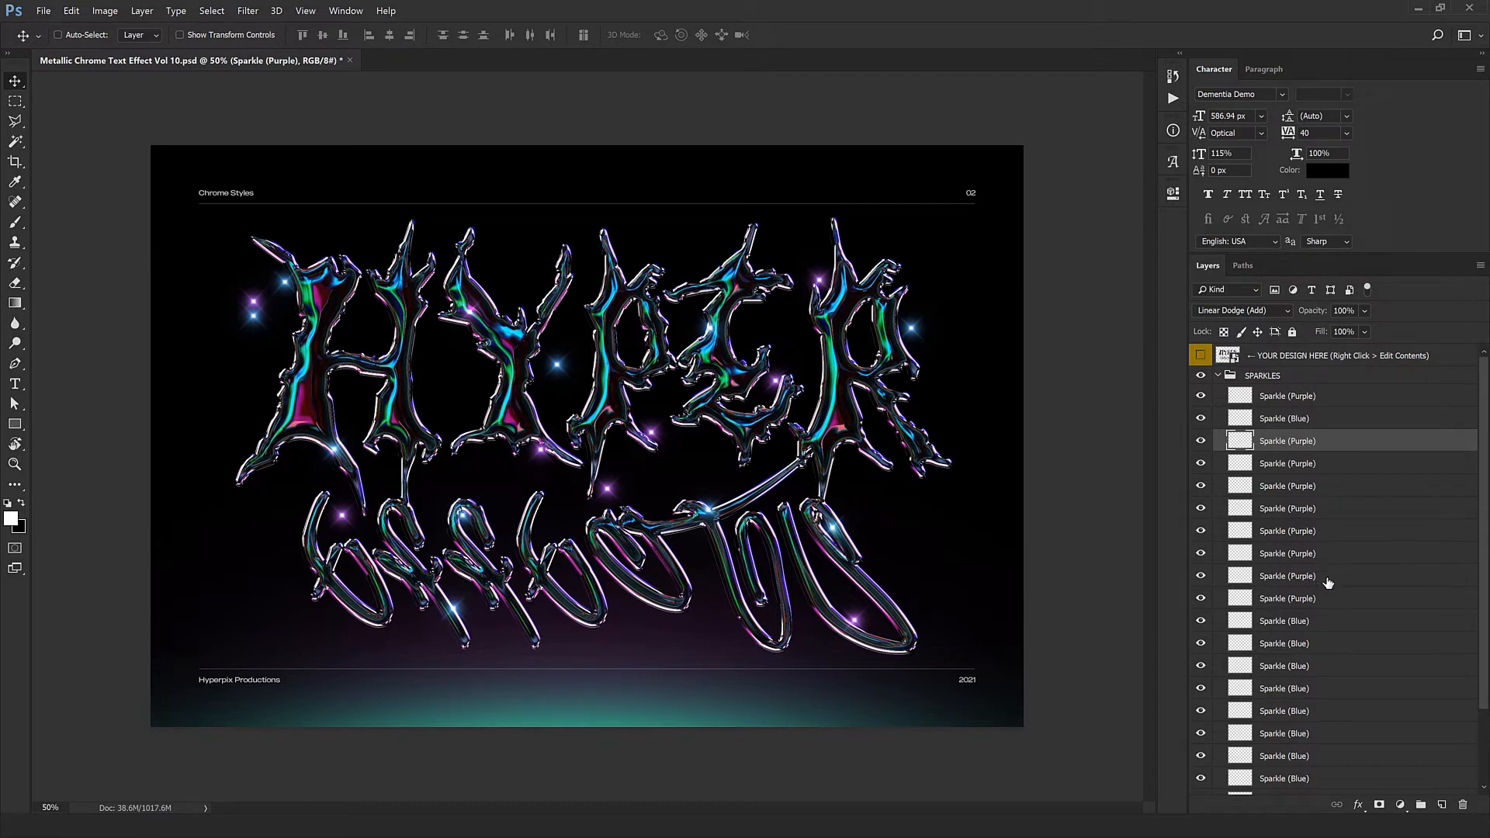
{"action": "scroll", "coordinate": [1327, 584], "scroll_direction": "down", "scroll_amount": 3}
{"action": "left_click", "coordinate": [1340, 709], "text": "shift"}
{"action": "left_click", "coordinate": [1462, 805]}
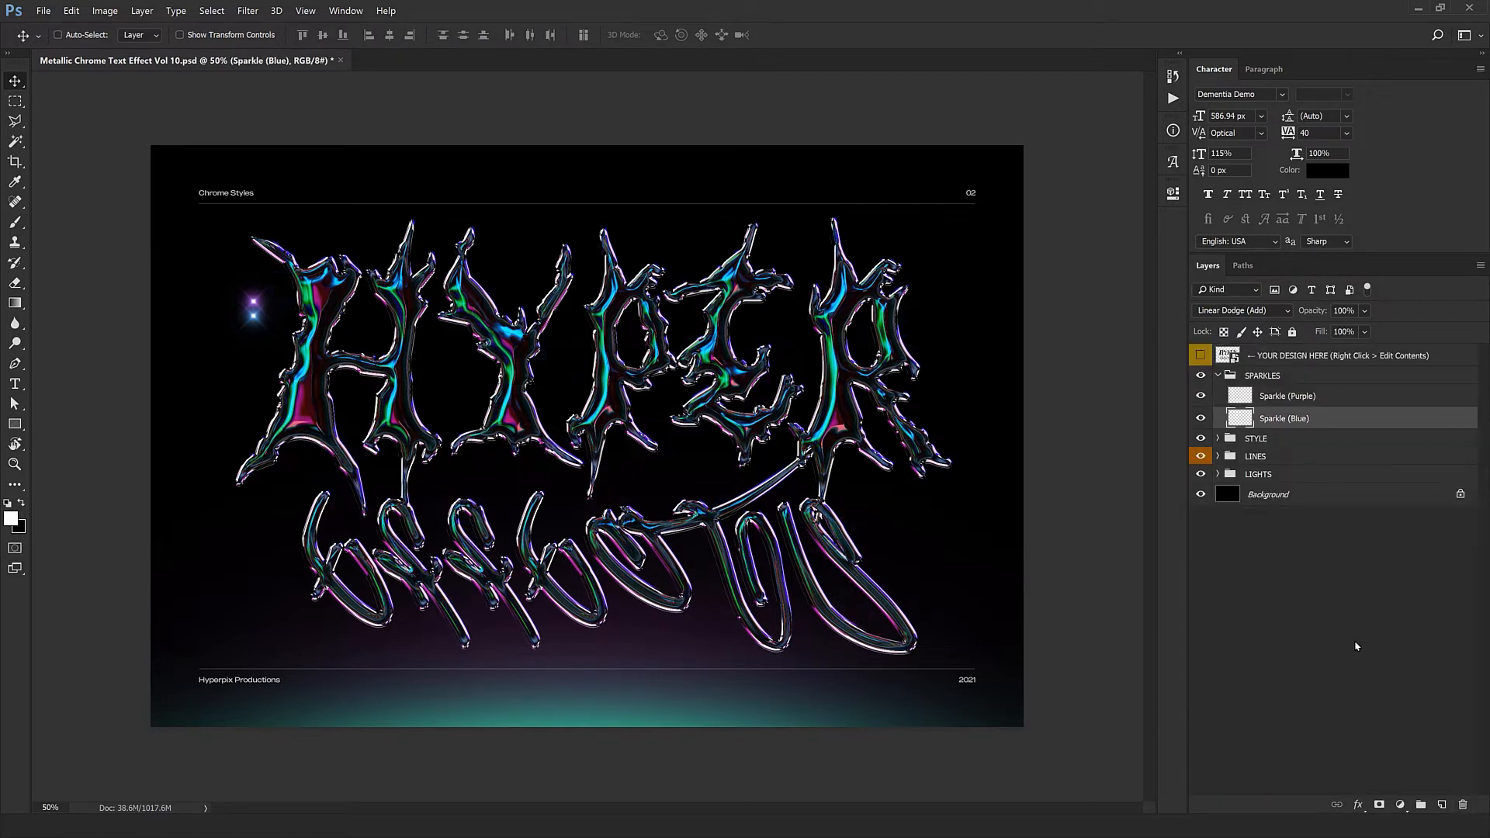
- Place copies of the purple sparkle on highlights and stroke ends across the HYPER and EFFECTS letters
{"action": "left_click", "coordinate": [1270, 405]}
{"action": "left_click_drag", "start_coordinate": [261, 436], "coordinate": [856, 409]}
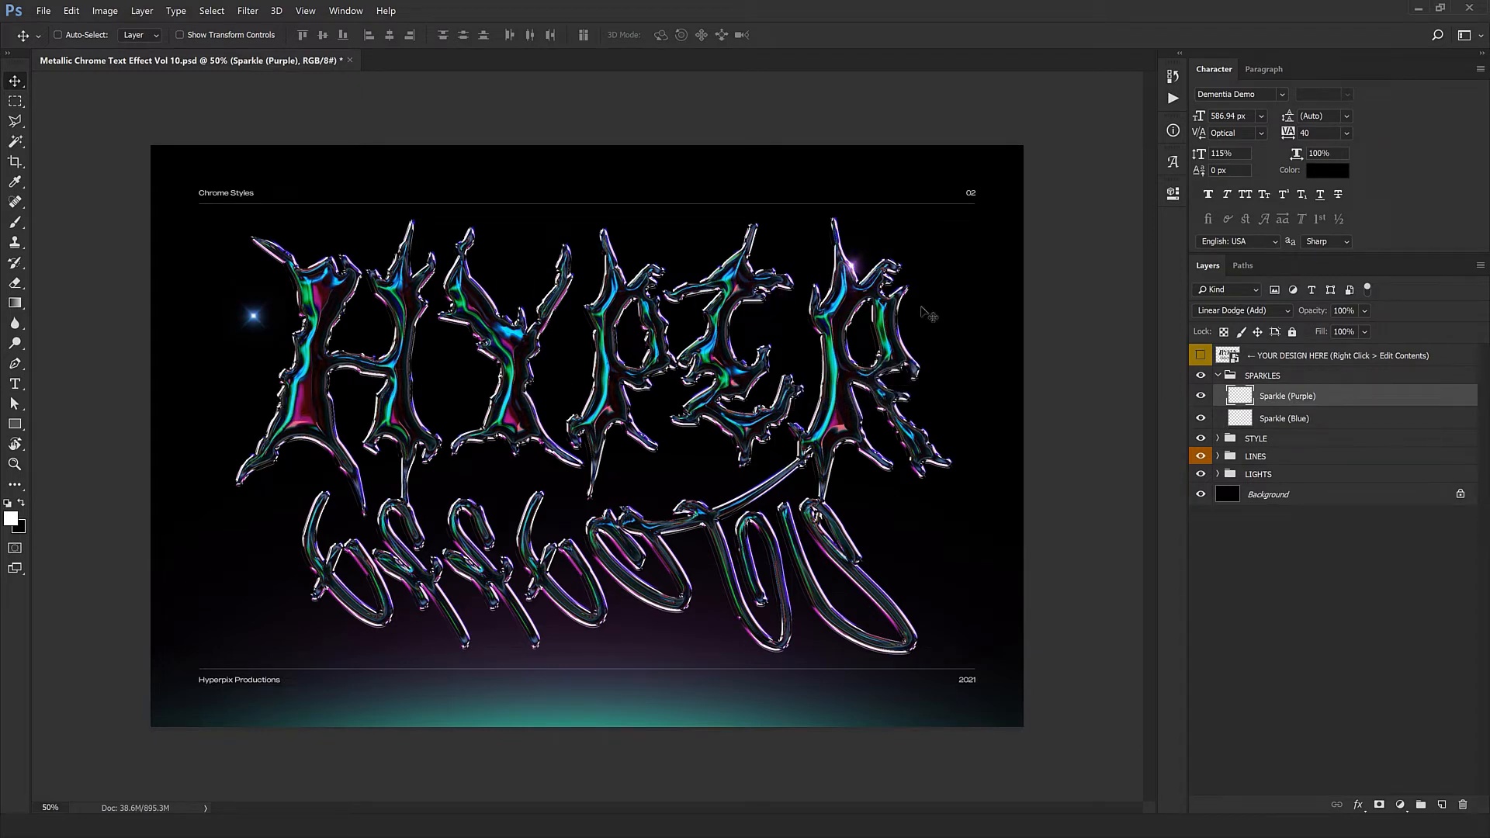
{"action": "left_click_drag", "start_coordinate": [920, 334], "coordinate": [518, 605]}
{"action": "left_click_drag", "start_coordinate": [466, 678], "coordinate": [368, 555]}
{"action": "left_click_drag", "start_coordinate": [444, 620], "coordinate": [567, 473]}
{"action": "left_click_drag", "start_coordinate": [474, 555], "coordinate": [498, 451]}
{"action": "left_click_drag", "start_coordinate": [292, 410], "coordinate": [519, 780]}
{"action": "left_click_drag", "start_coordinate": [530, 726], "coordinate": [882, 789]}
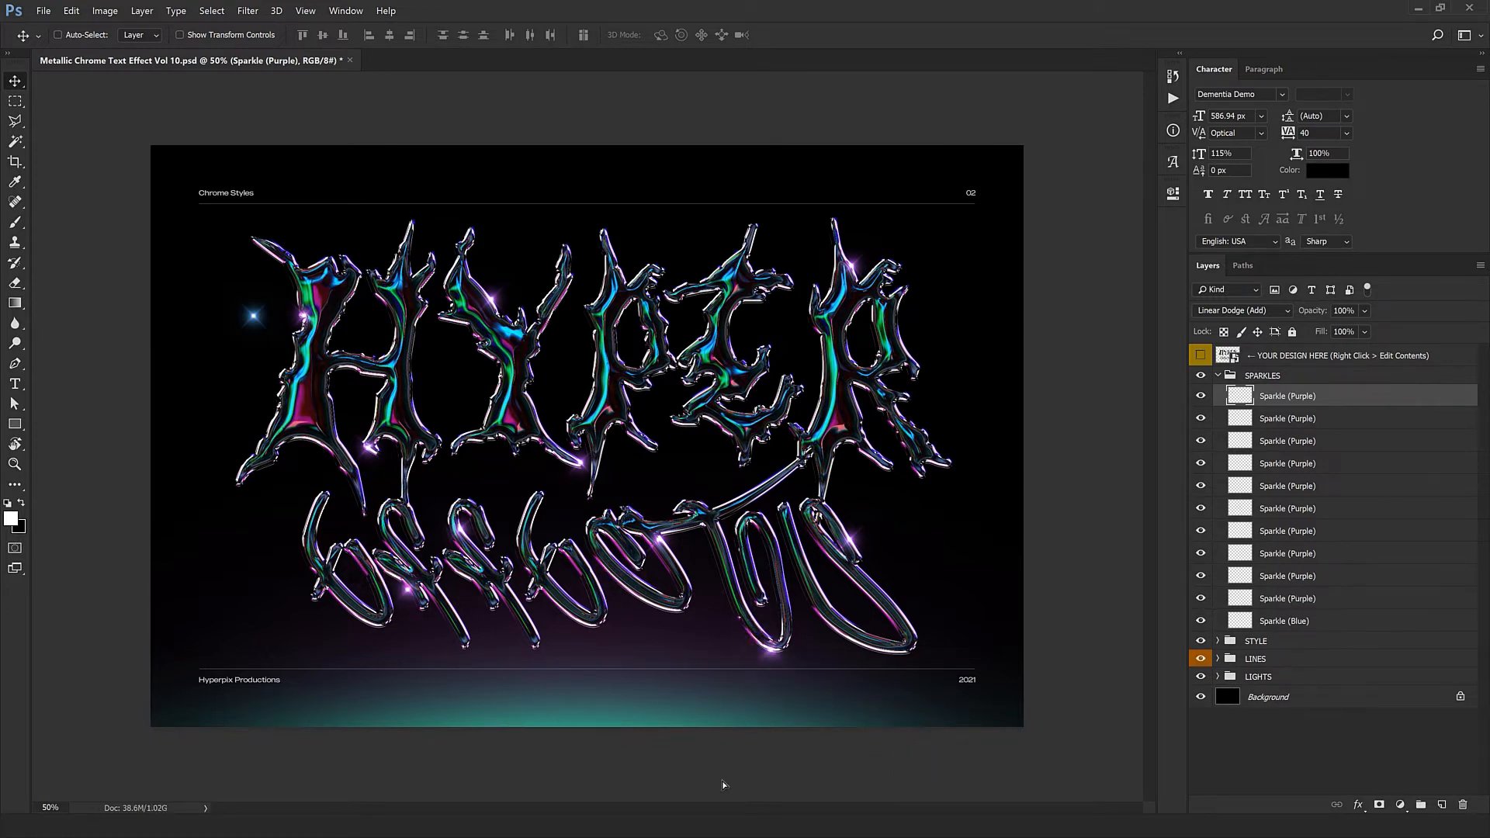
{"action": "left_click_drag", "start_coordinate": [709, 782], "coordinate": [840, 783]}
- Place copies of the blue sparkle on edges and highlights across the HYPER and EFFECTS letters
{"action": "left_click", "coordinate": [1281, 654]}
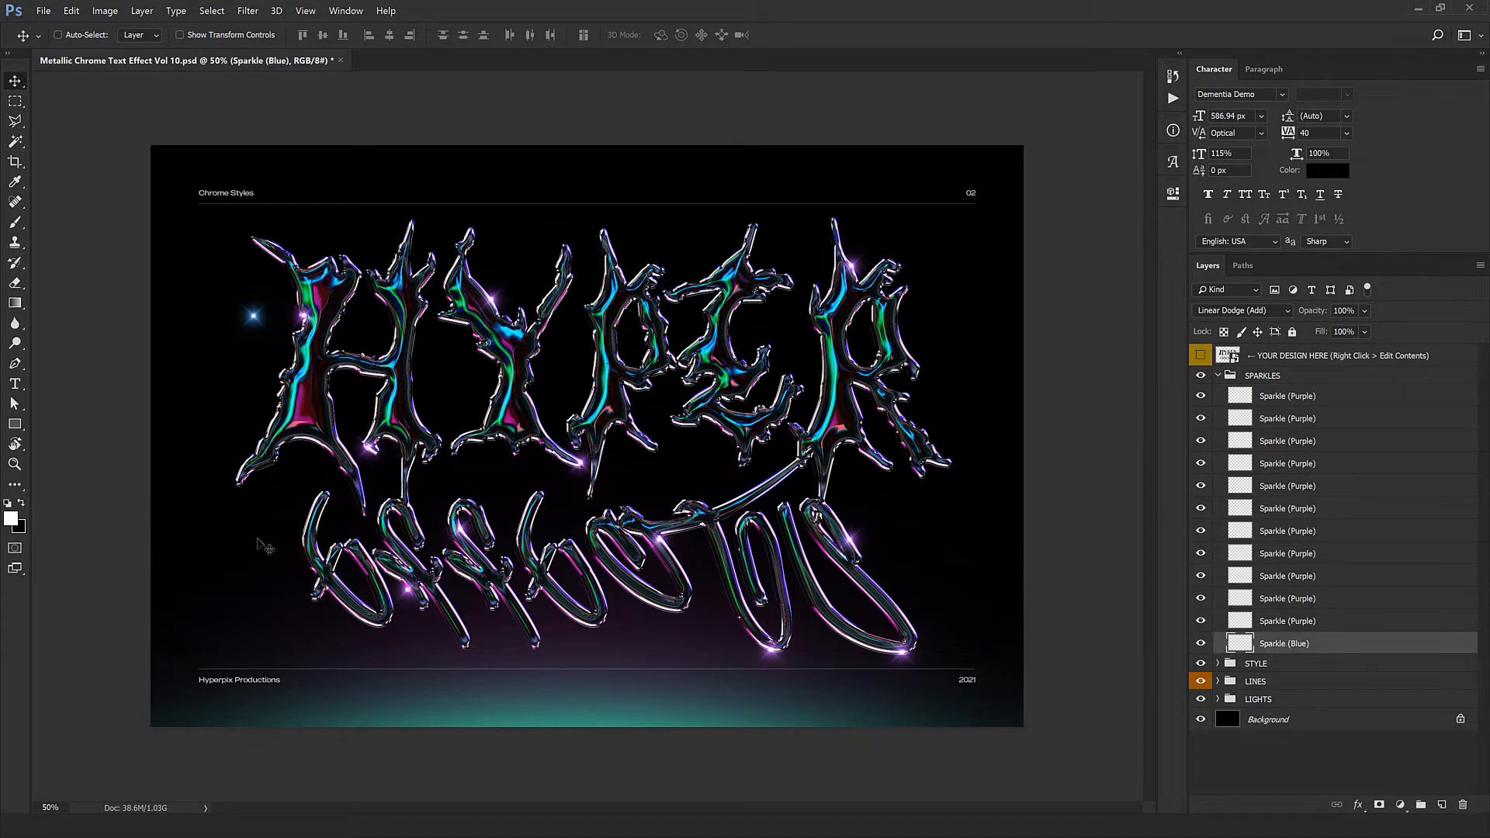
{"action": "left_click_drag", "start_coordinate": [262, 543], "coordinate": [681, 626]}
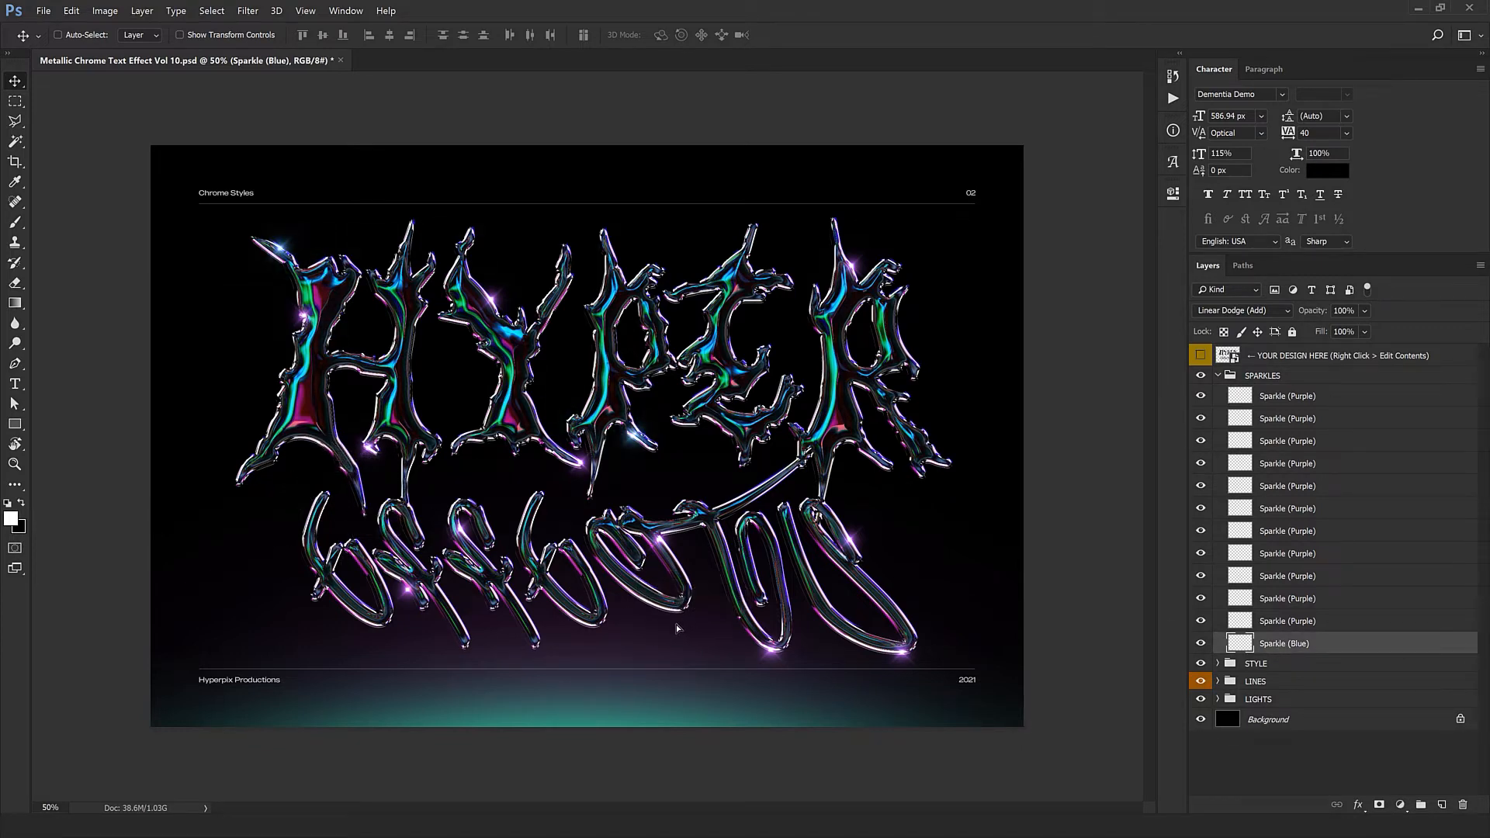
{"action": "left_click_drag", "start_coordinate": [652, 575], "coordinate": [902, 595]}
{"action": "left_click_drag", "start_coordinate": [1012, 578], "coordinate": [759, 688]}
{"action": "left_click_drag", "start_coordinate": [761, 650], "coordinate": [519, 628]}
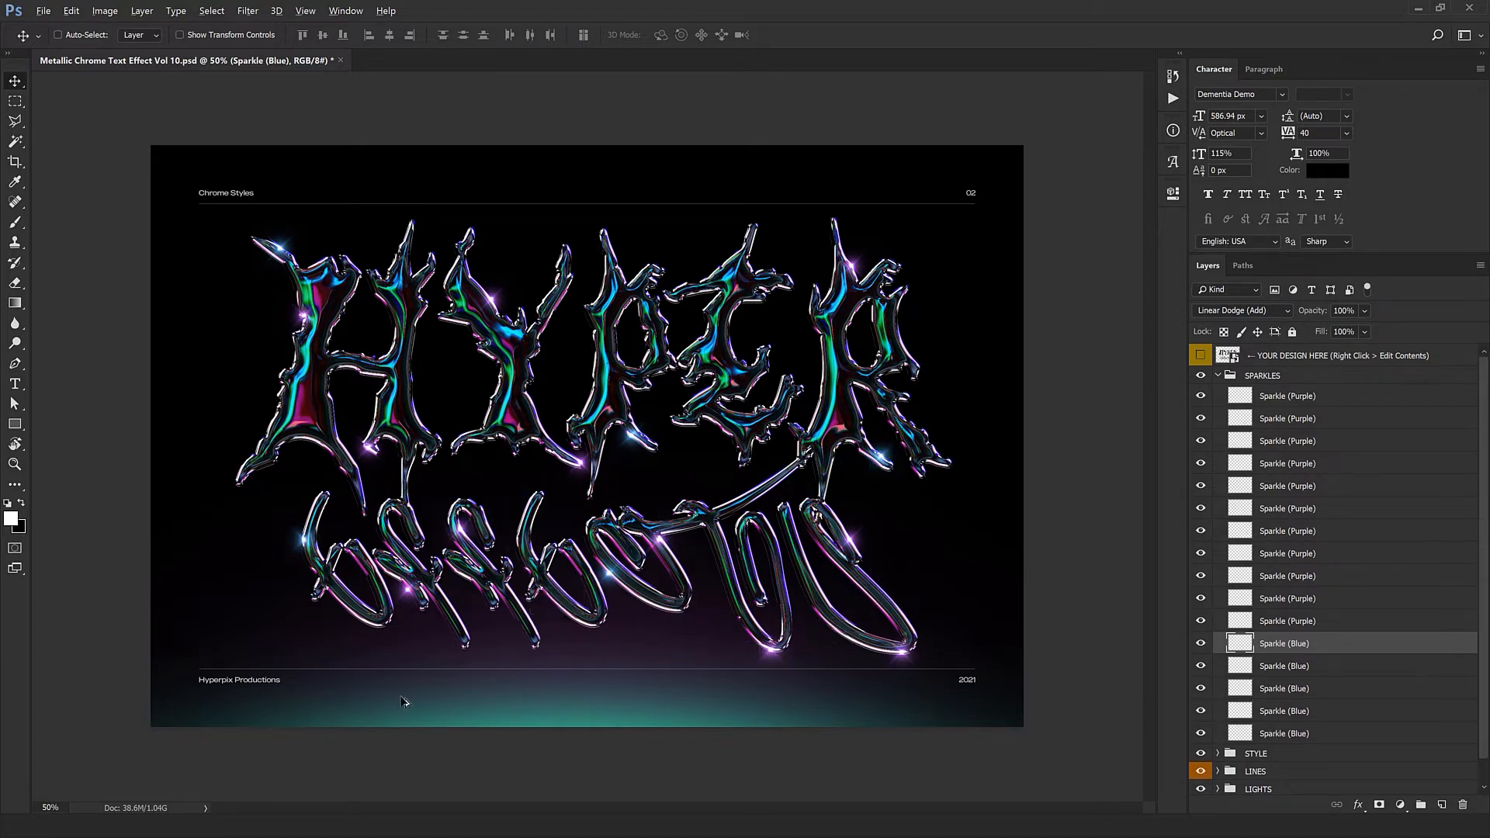
{"action": "left_click_drag", "start_coordinate": [402, 690], "coordinate": [720, 518]}
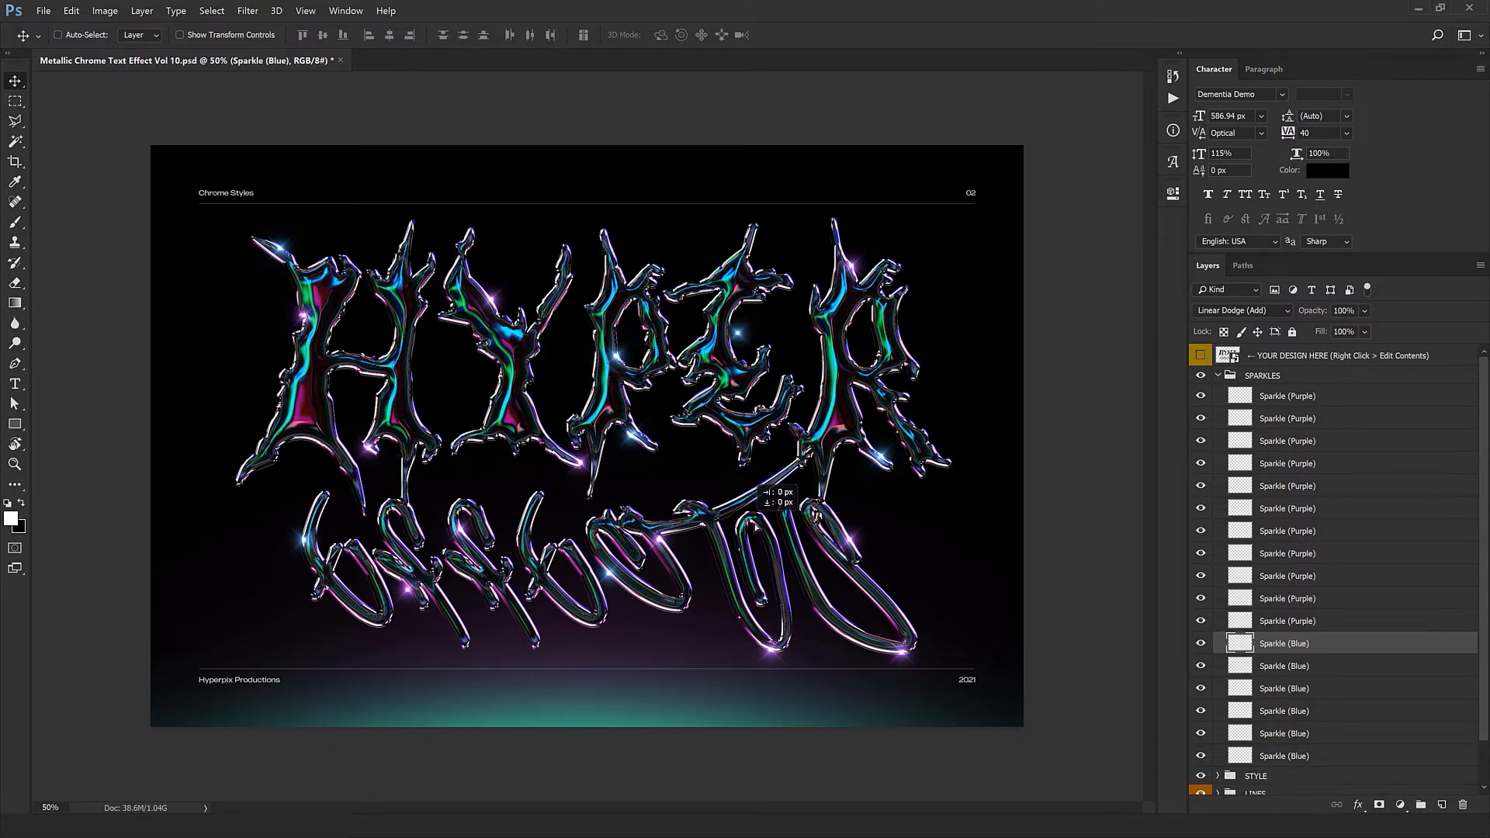
{"action": "left_click_drag", "start_coordinate": [657, 598], "coordinate": [351, 678]}
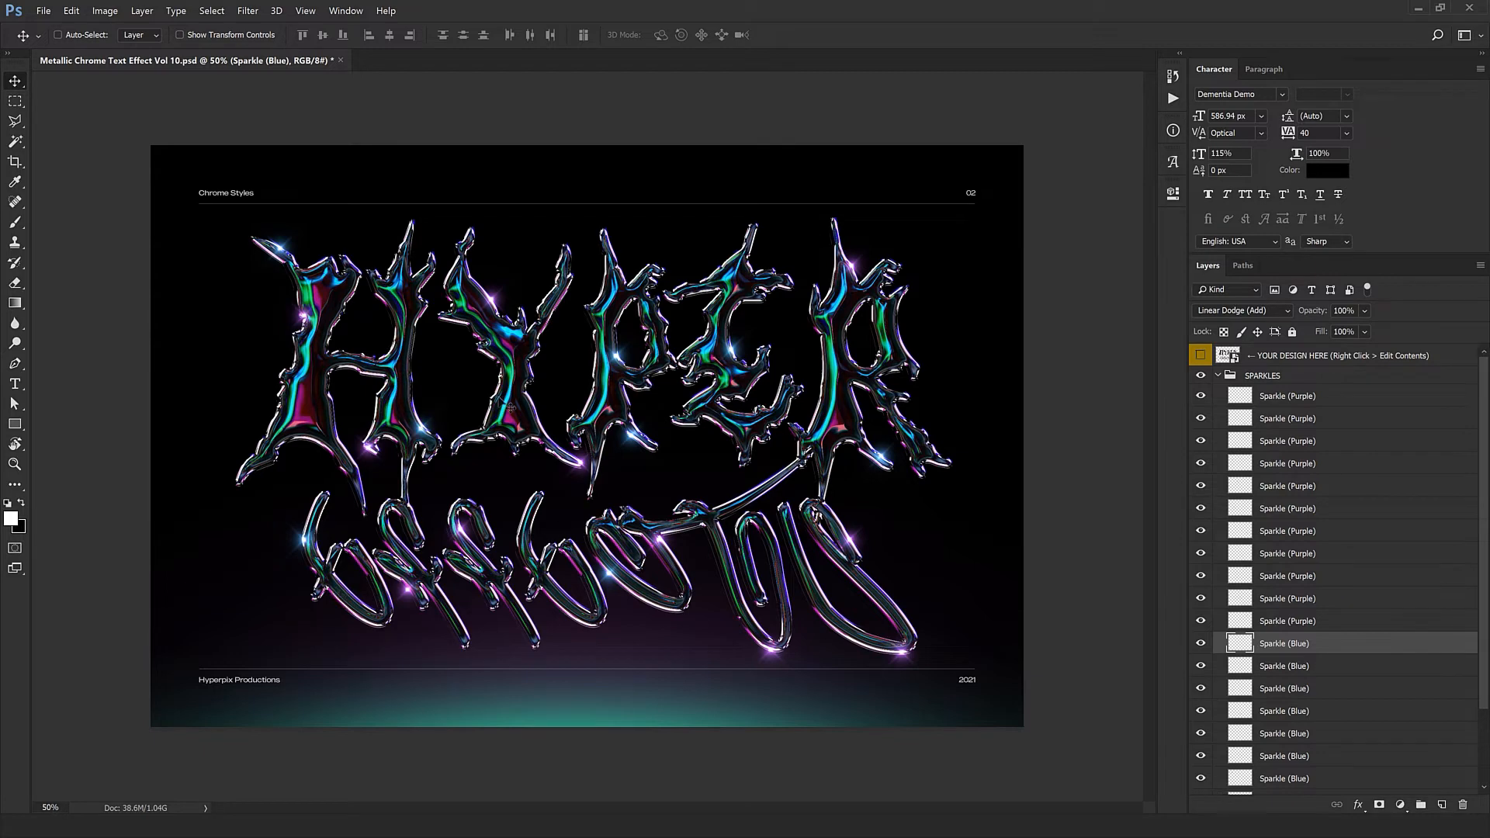
- Collapse the SPARKLES group and look through the styled layers inside the STYLE group
{"action": "left_click", "coordinate": [1237, 376]}
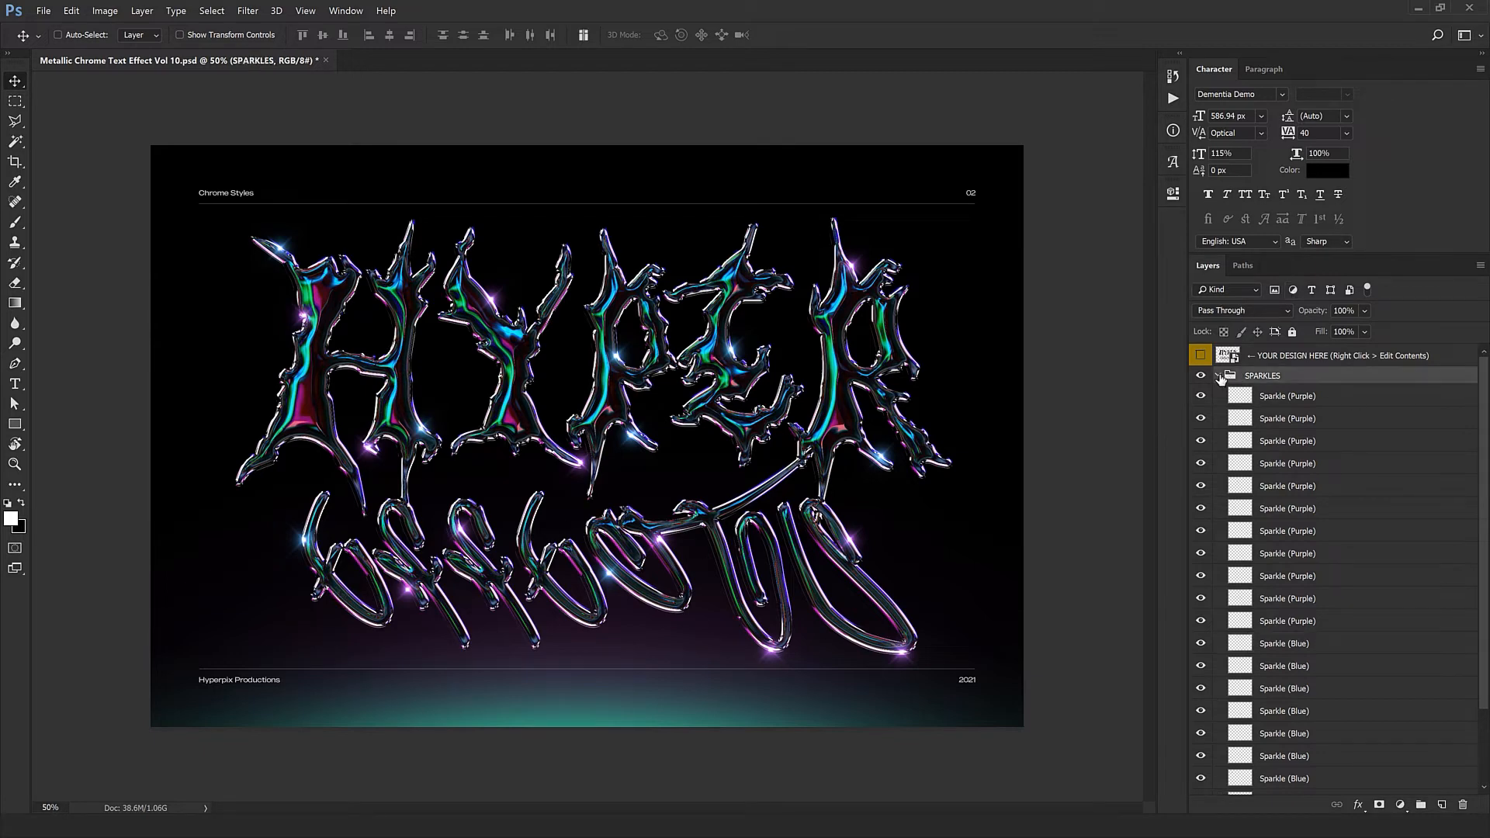
{"action": "left_click", "coordinate": [1218, 375]}
{"action": "left_click", "coordinate": [1281, 394]}
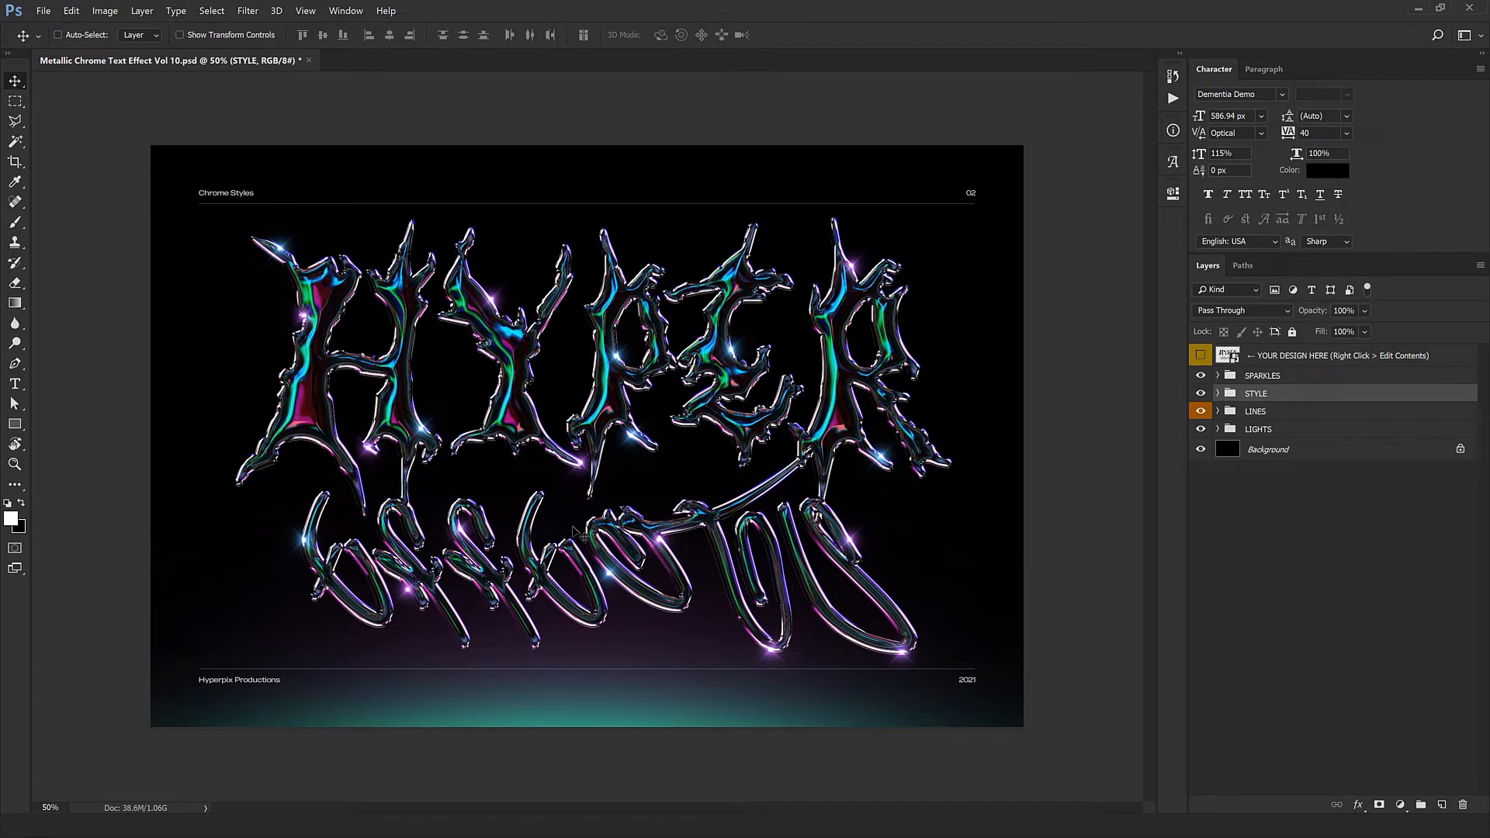
{"action": "left_click", "coordinate": [1218, 393]}
{"action": "scroll", "coordinate": [1296, 465], "scroll_direction": "down", "scroll_amount": 5}
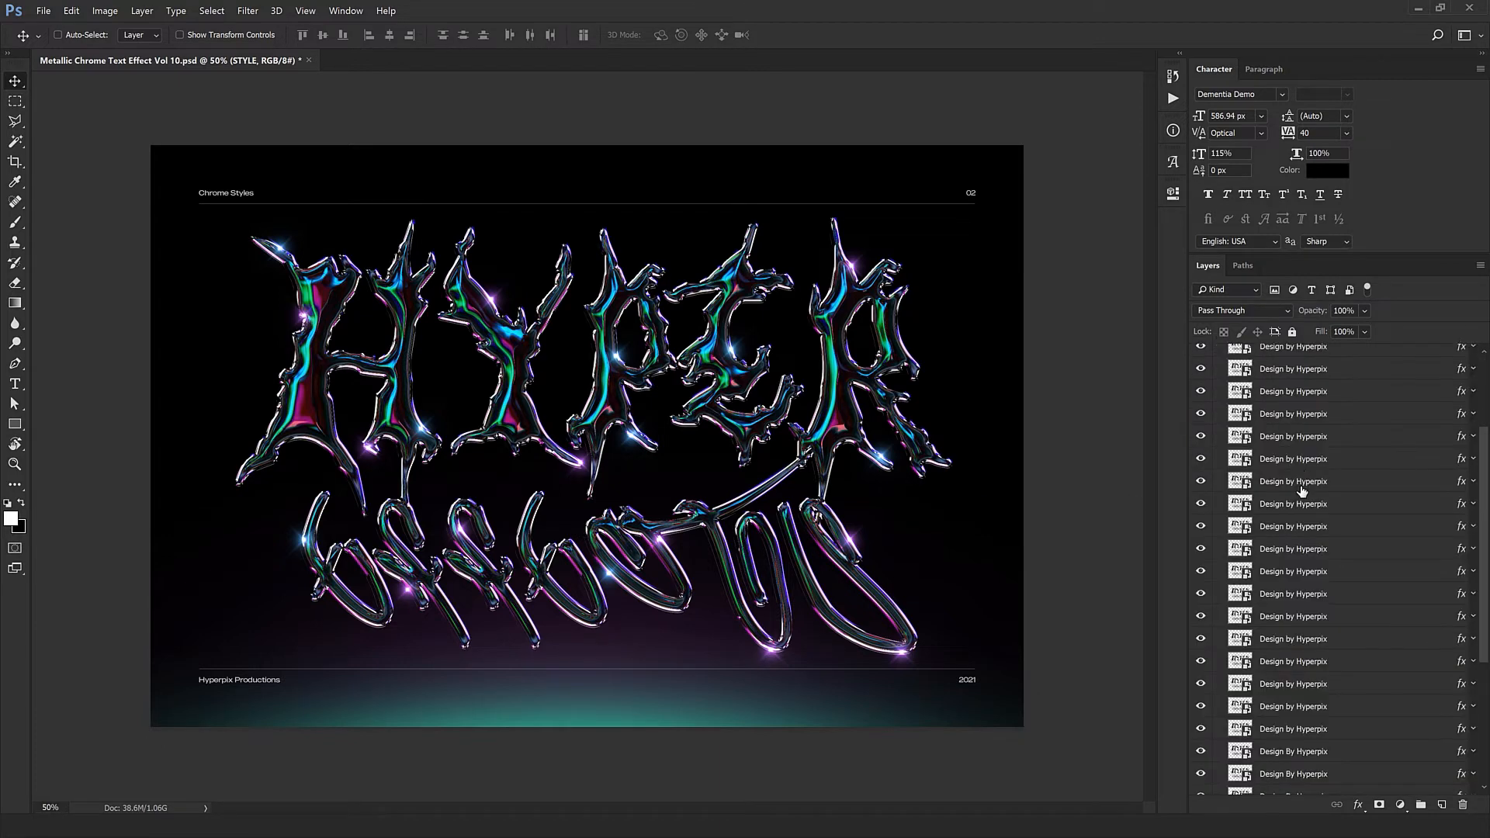
{"action": "scroll", "coordinate": [1203, 396], "scroll_direction": "up", "scroll_amount": 5}
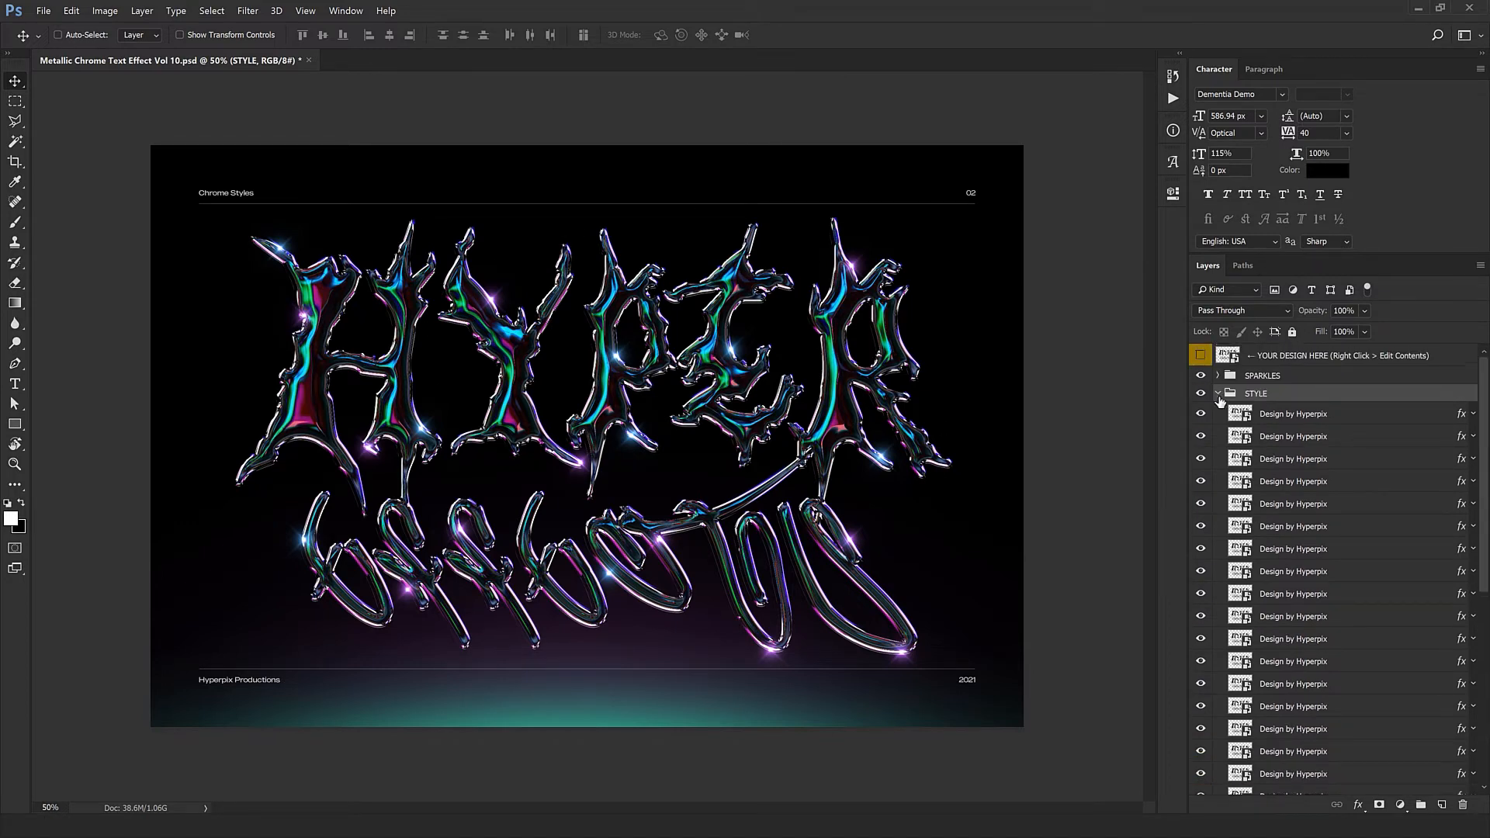
{"action": "left_click", "coordinate": [1218, 394]}
- Inspect the Chrome Styles text in the LINE - TOP subgroup of LINES, and check the design with the LINES group hidden and shown
{"action": "left_click", "coordinate": [1221, 409]}
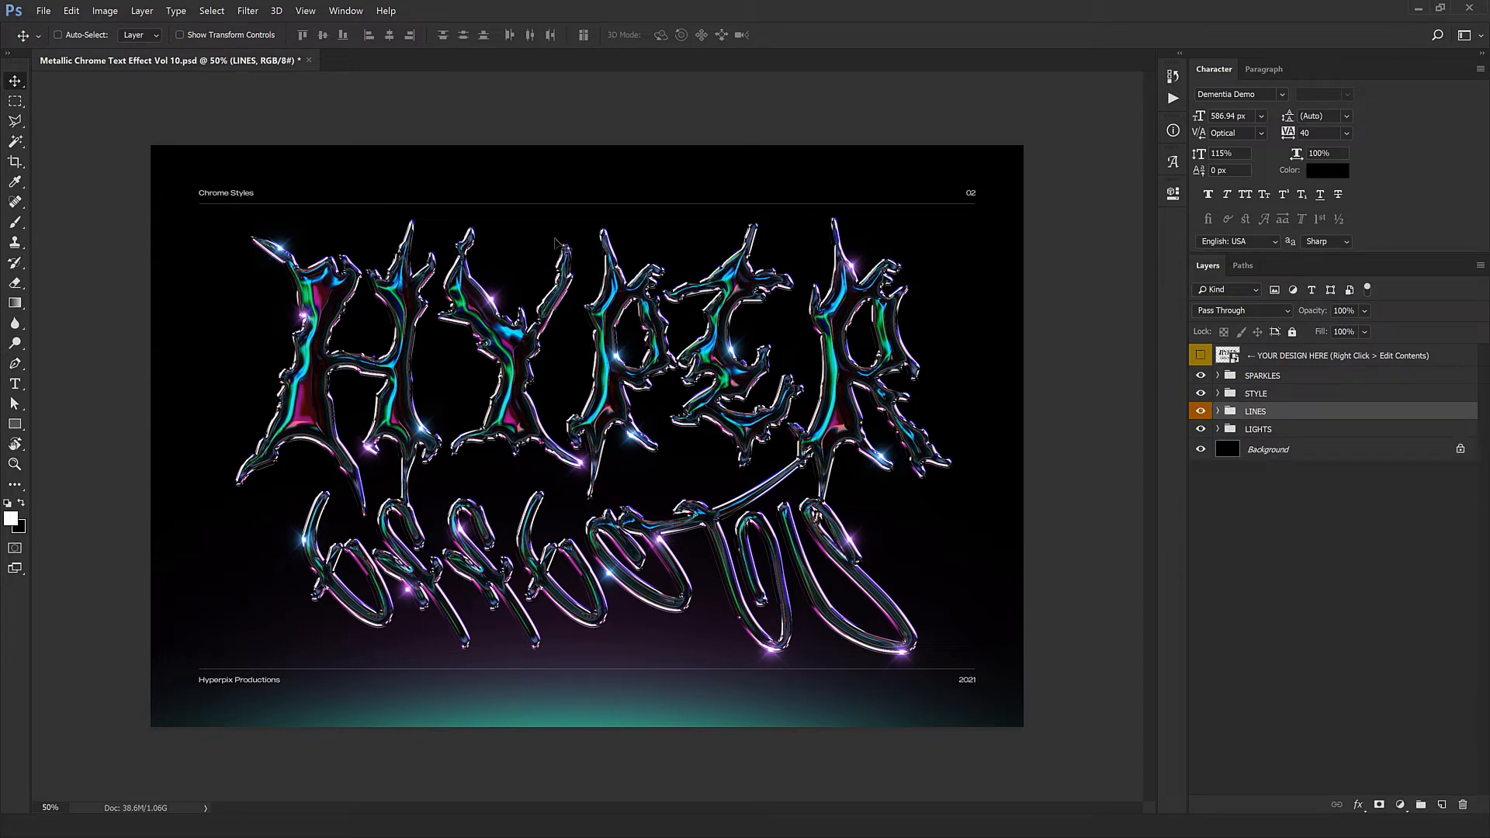
{"action": "left_click", "coordinate": [1217, 412]}
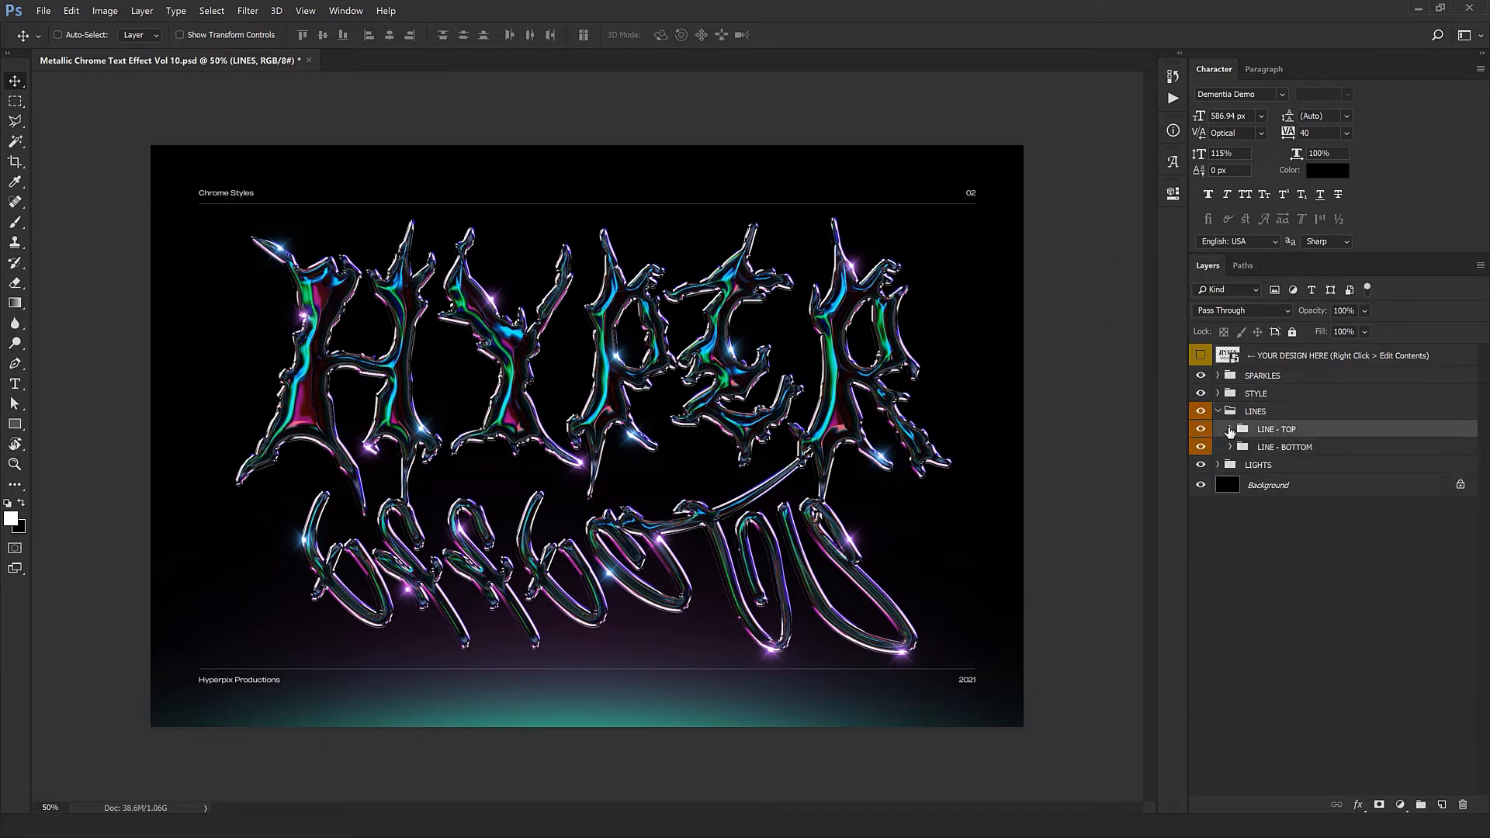
{"action": "left_click", "coordinate": [1230, 430]}
{"action": "double_click", "coordinate": [1252, 449]}
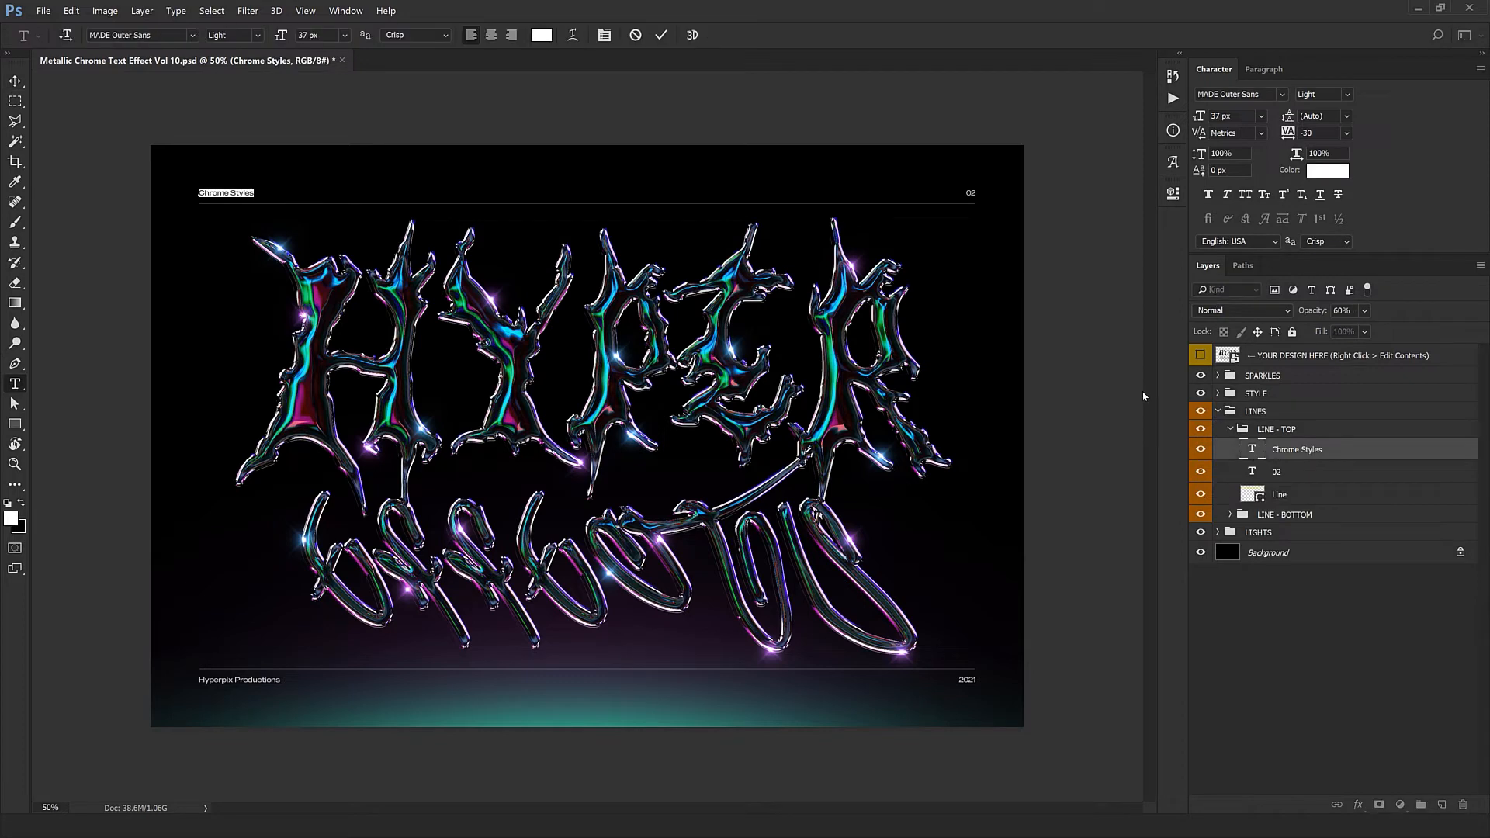
{"action": "left_click", "coordinate": [1230, 429]}
{"action": "left_click", "coordinate": [1217, 413]}
{"action": "left_click", "coordinate": [1217, 412]}
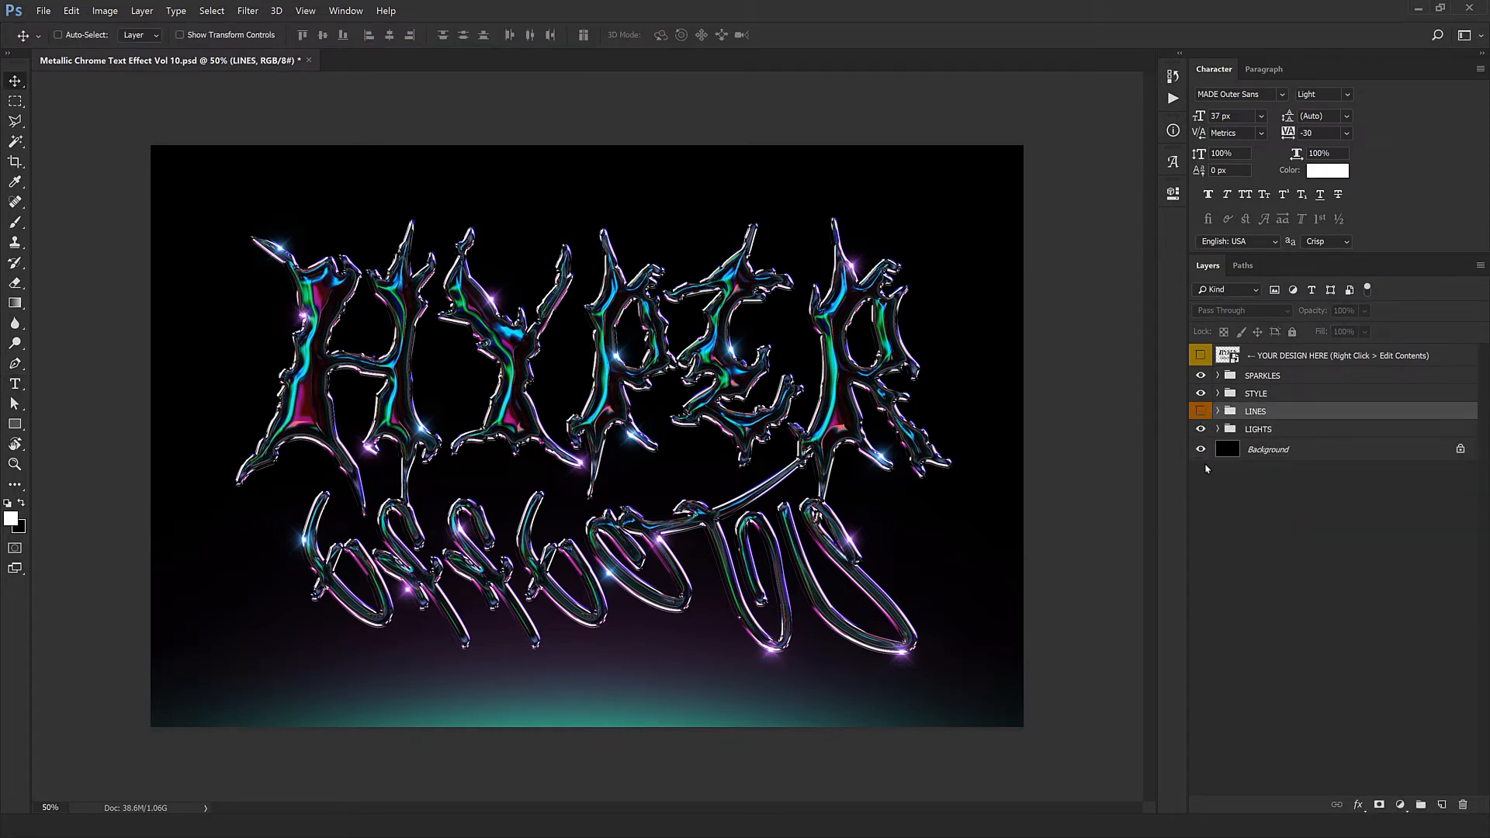
{"action": "left_click", "coordinate": [1201, 411]}
- Try blue 306fff and pink ff307e as the Color Overlay of the upper Light layer in the LIGHTS group, cancelling the changes
{"action": "left_click", "coordinate": [1261, 431]}
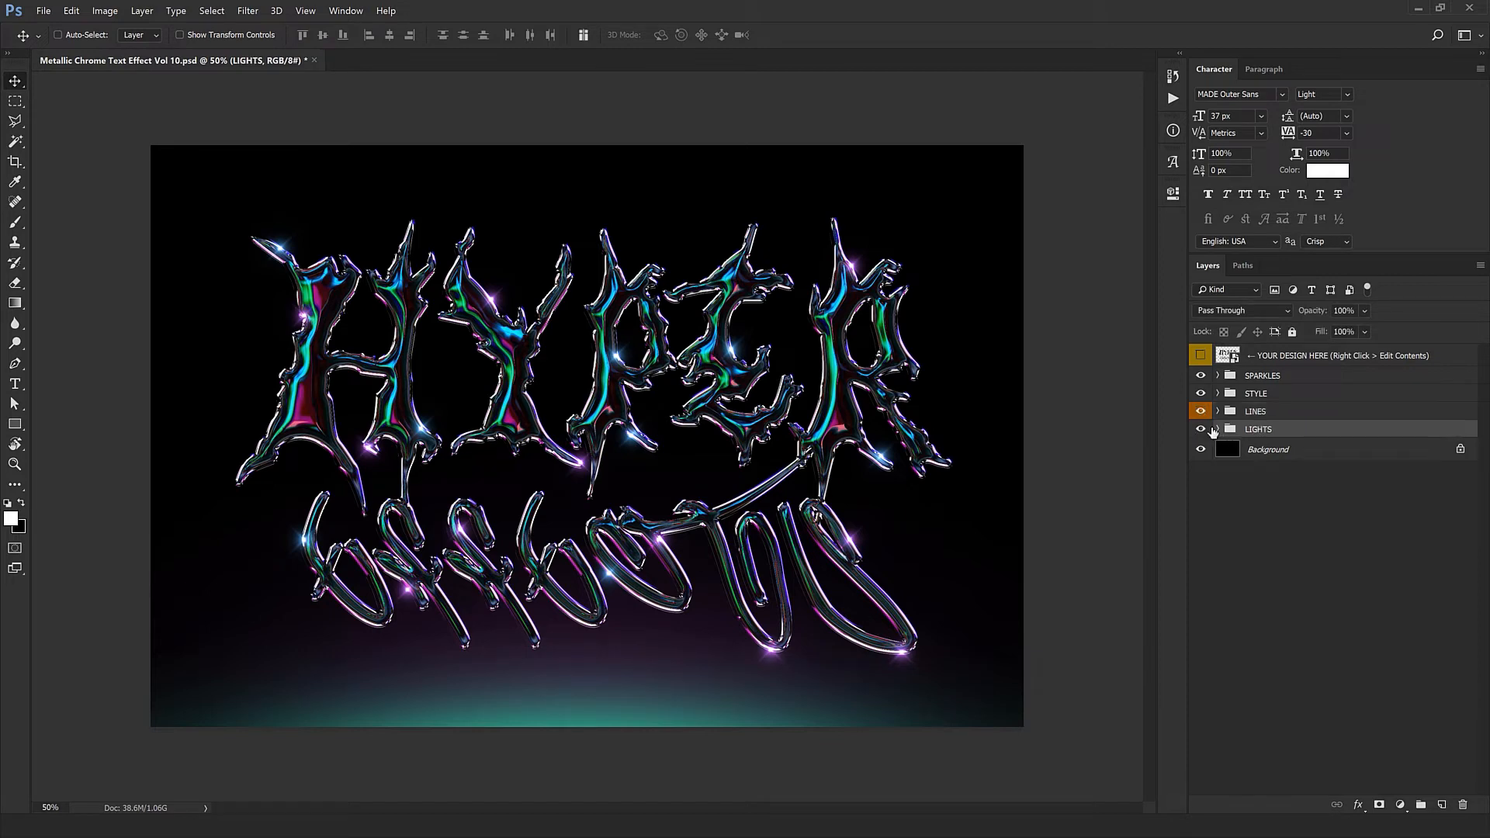
{"action": "left_click", "coordinate": [1218, 429]}
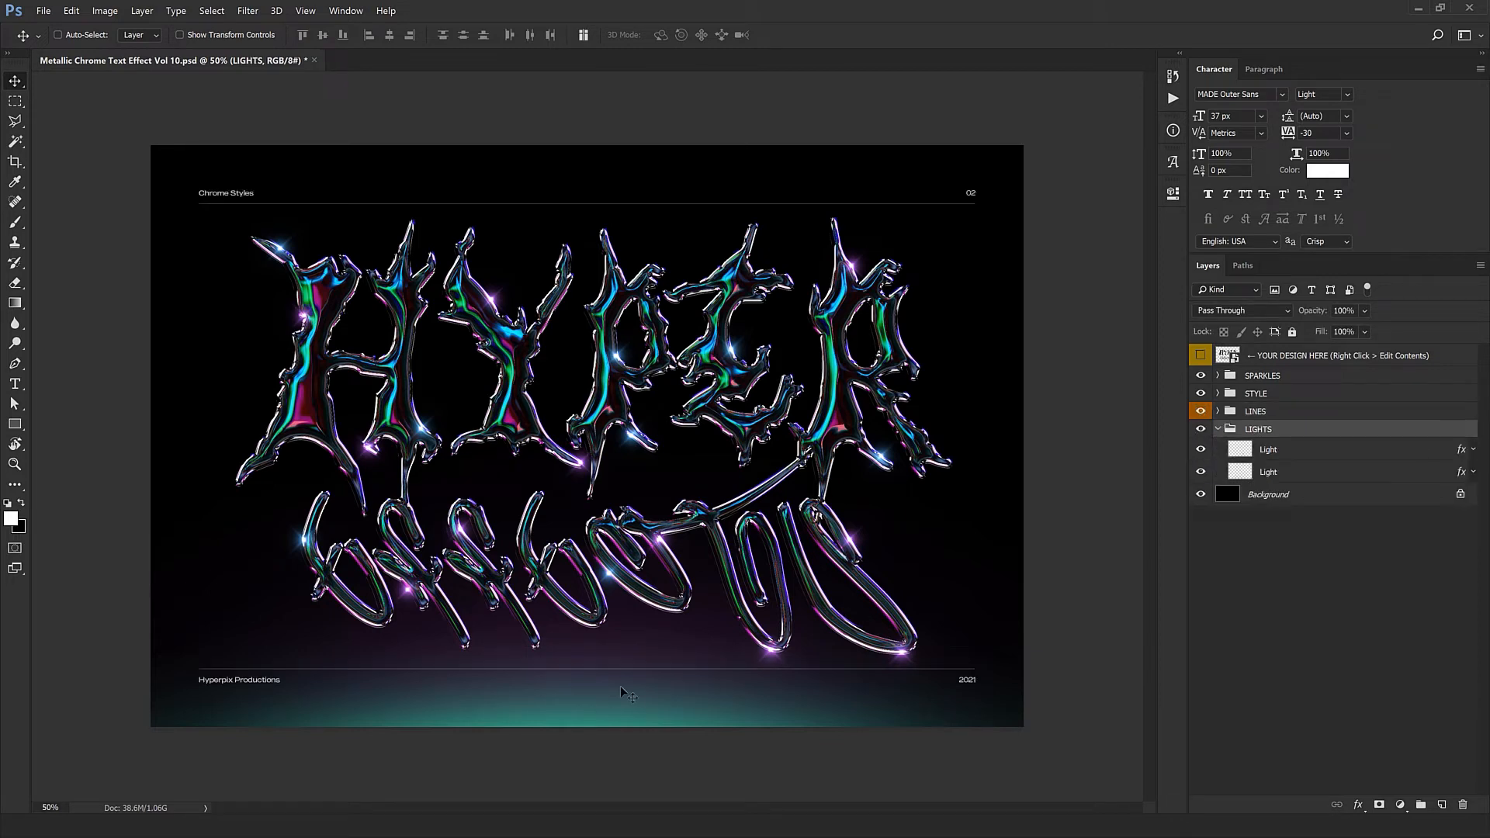
{"action": "double_click", "coordinate": [1462, 450]}
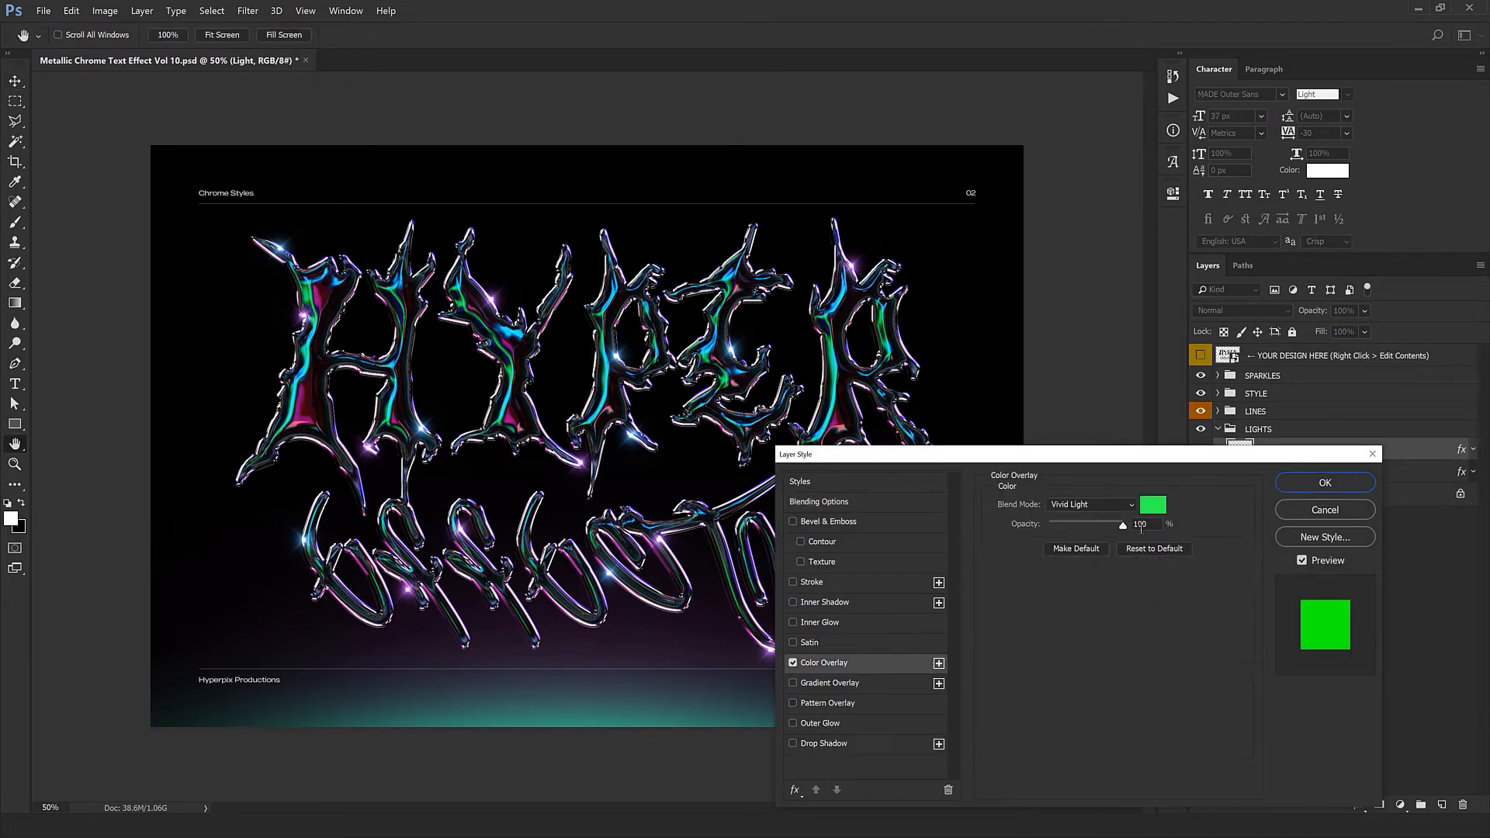
{"action": "left_click", "coordinate": [1153, 505]}
{"action": "type", "text": "306fff"}
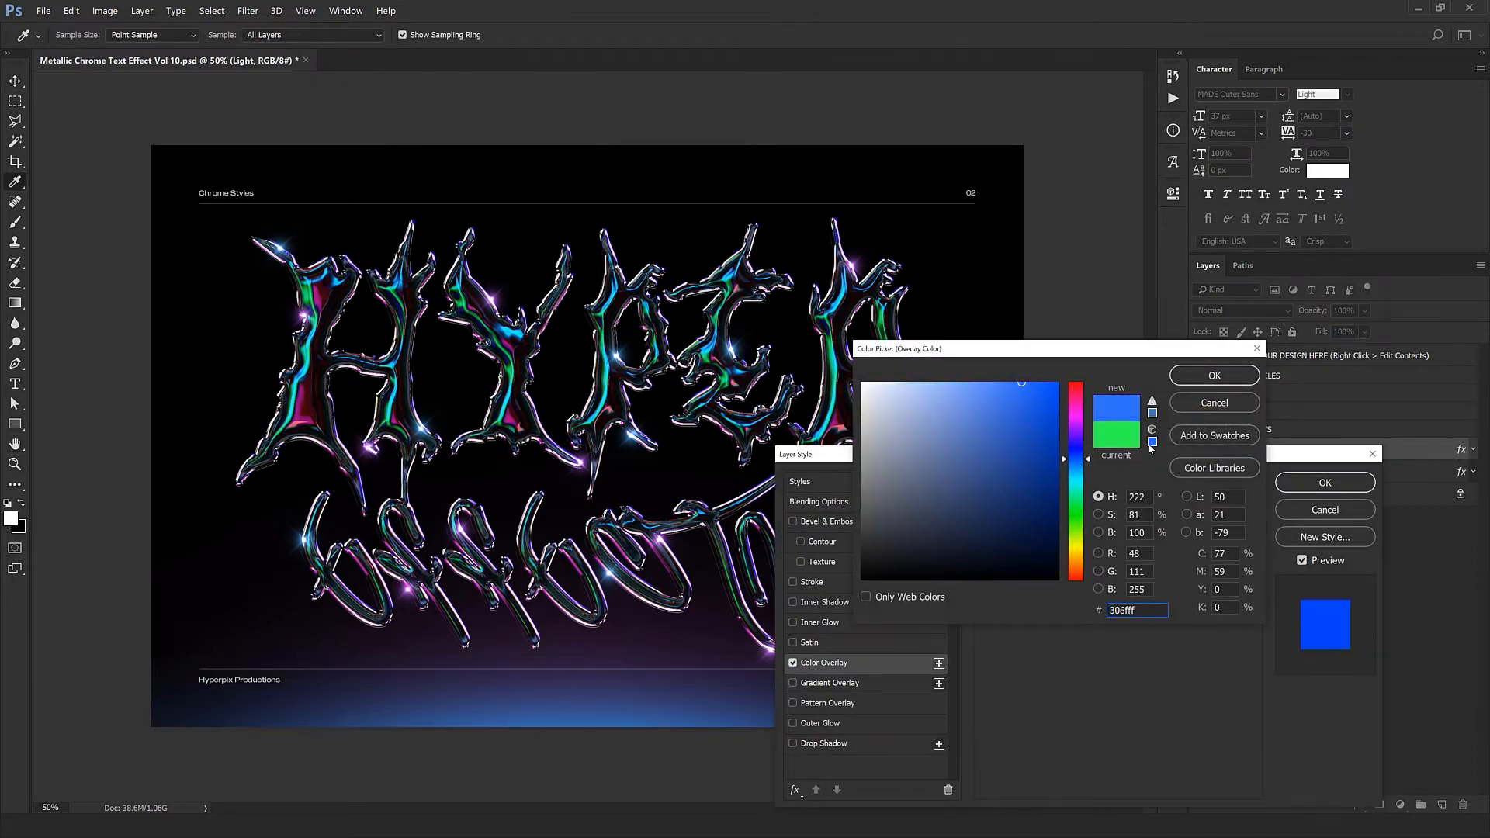
{"action": "left_click", "coordinate": [1074, 398]}
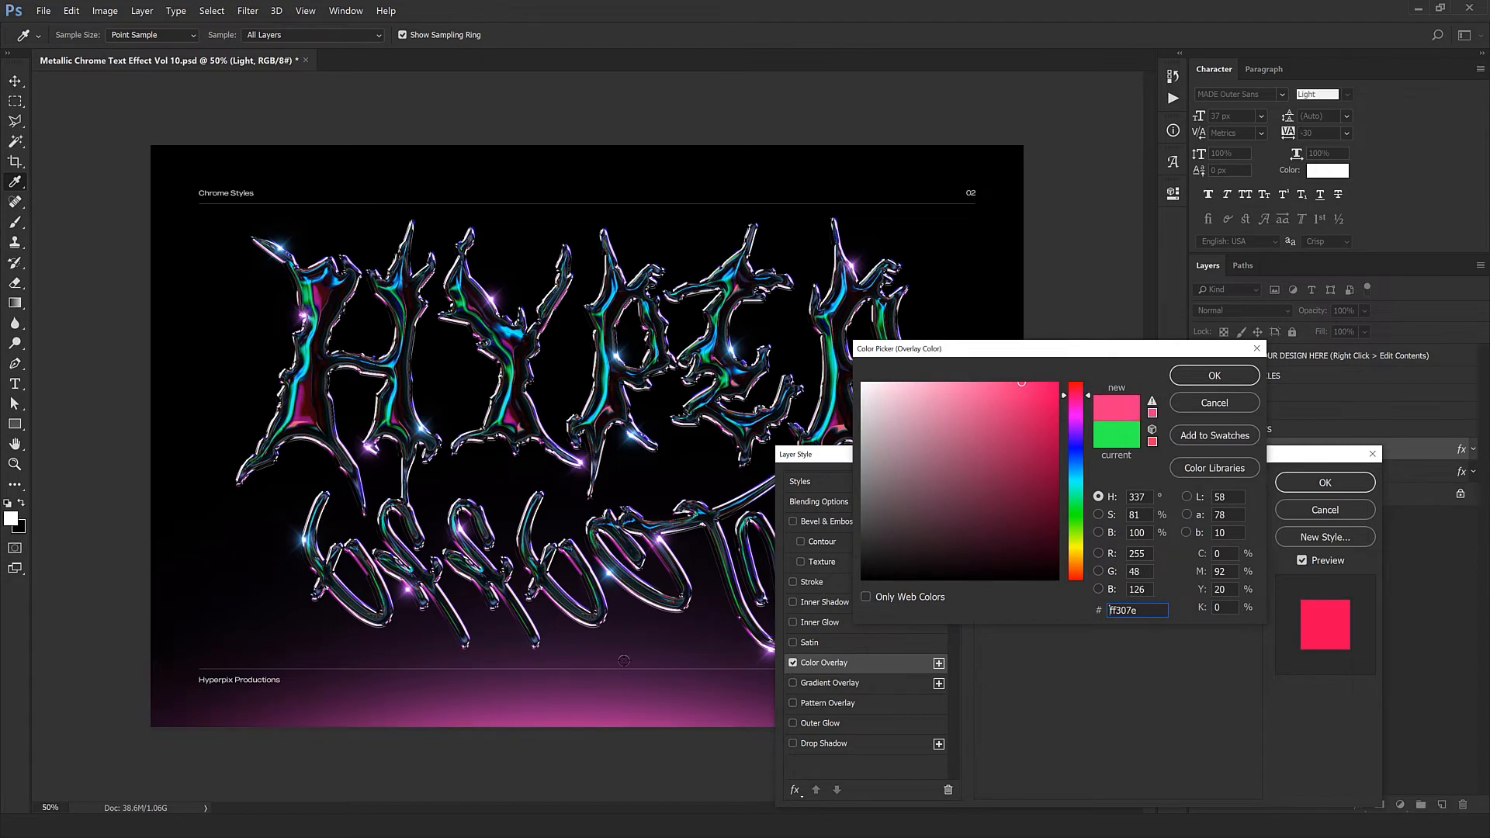
{"action": "left_click", "coordinate": [1216, 403]}
{"action": "left_click", "coordinate": [1324, 510]}
{"action": "left_click", "coordinate": [1218, 430]}
{"action": "left_click", "coordinate": [1218, 431]}
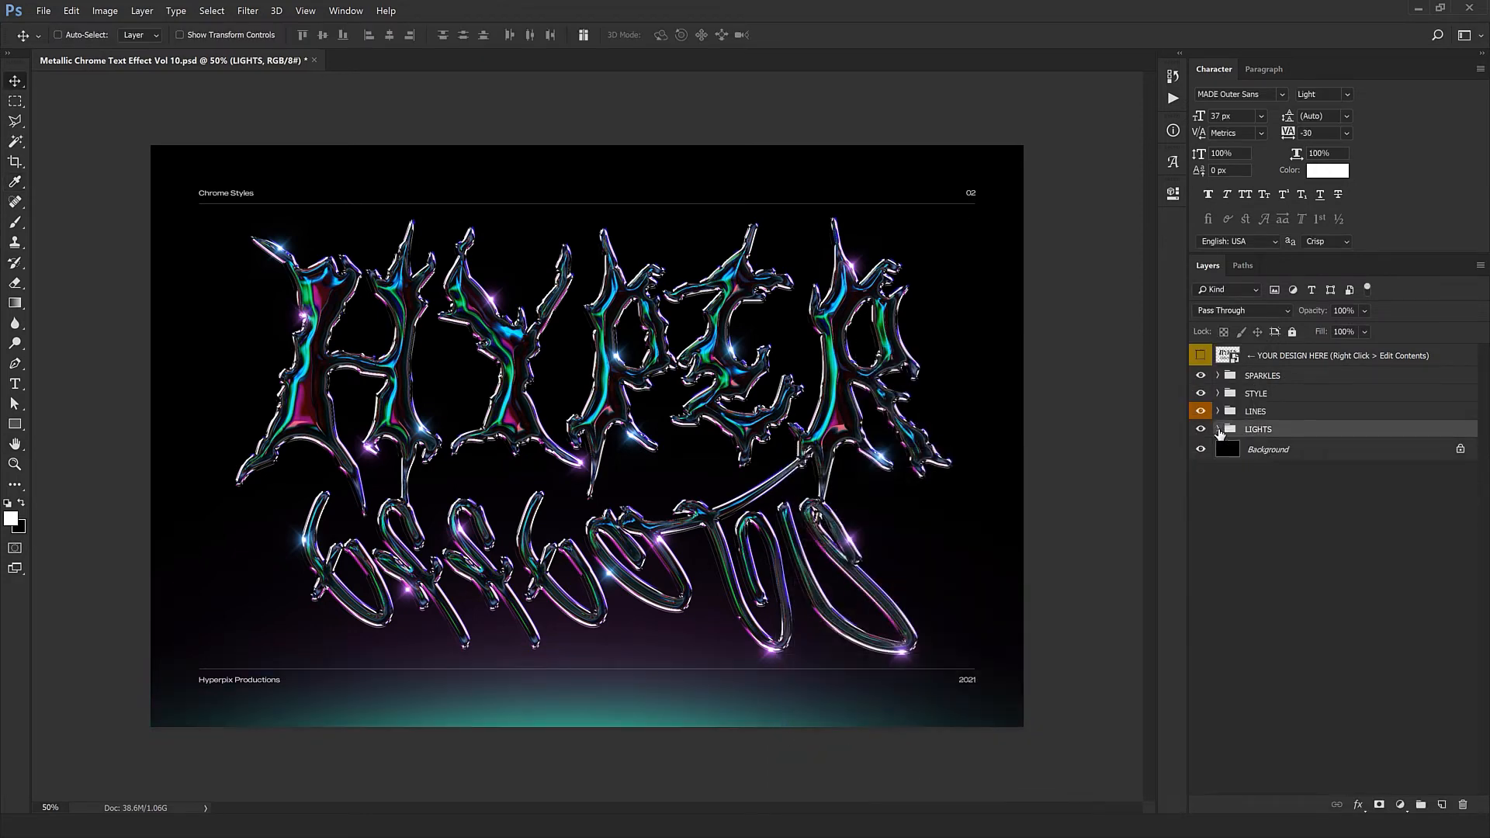
- View the STYLE group isolated on a transparent background, and restore the visibility of the other layers
{"action": "left_click", "coordinate": [1263, 412]}
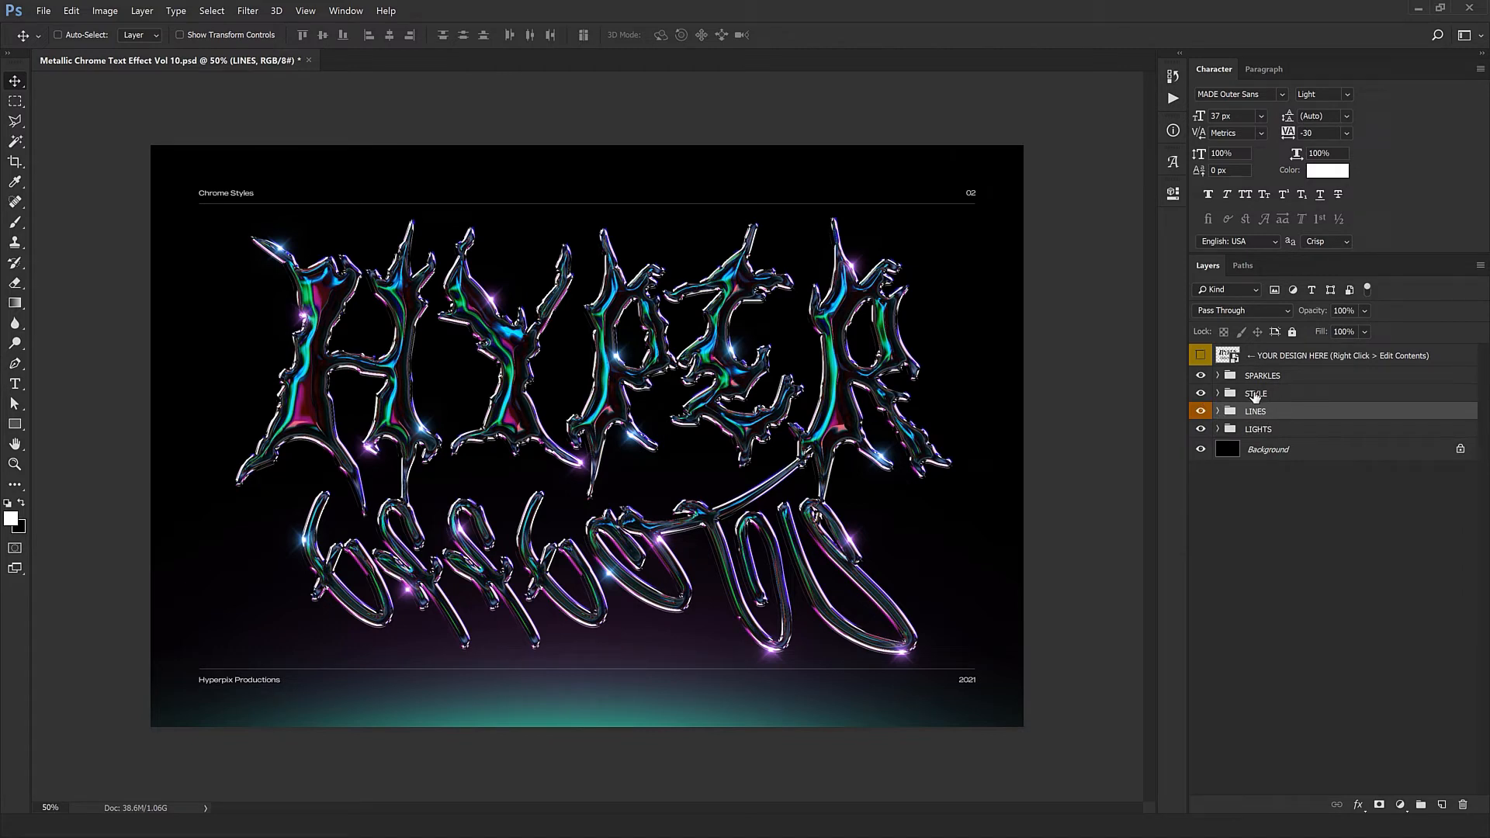
{"action": "left_click", "coordinate": [1201, 394], "text": "alt"}
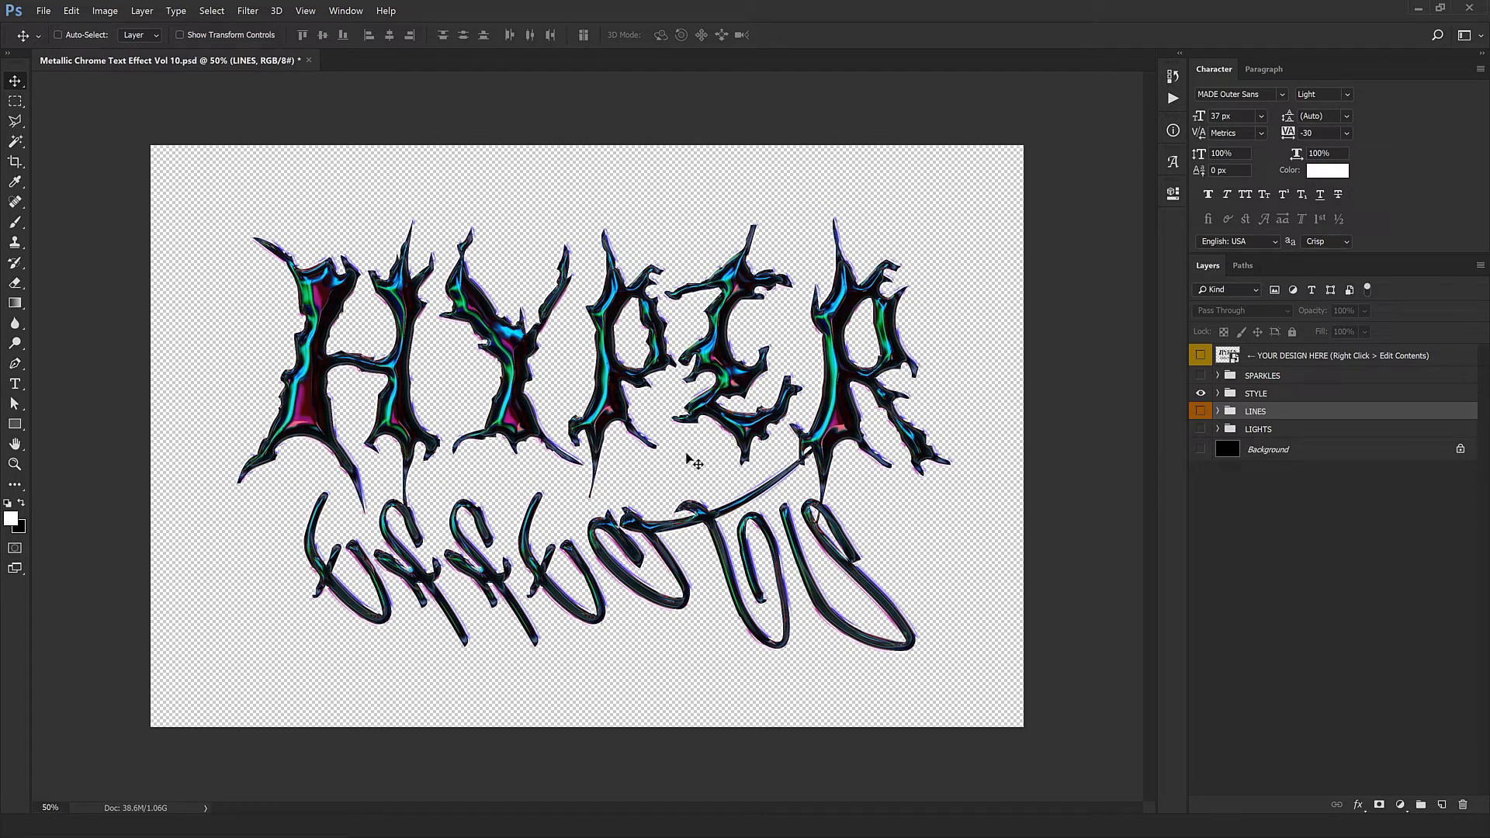
{"action": "left_click", "coordinate": [1200, 394], "text": "alt"}
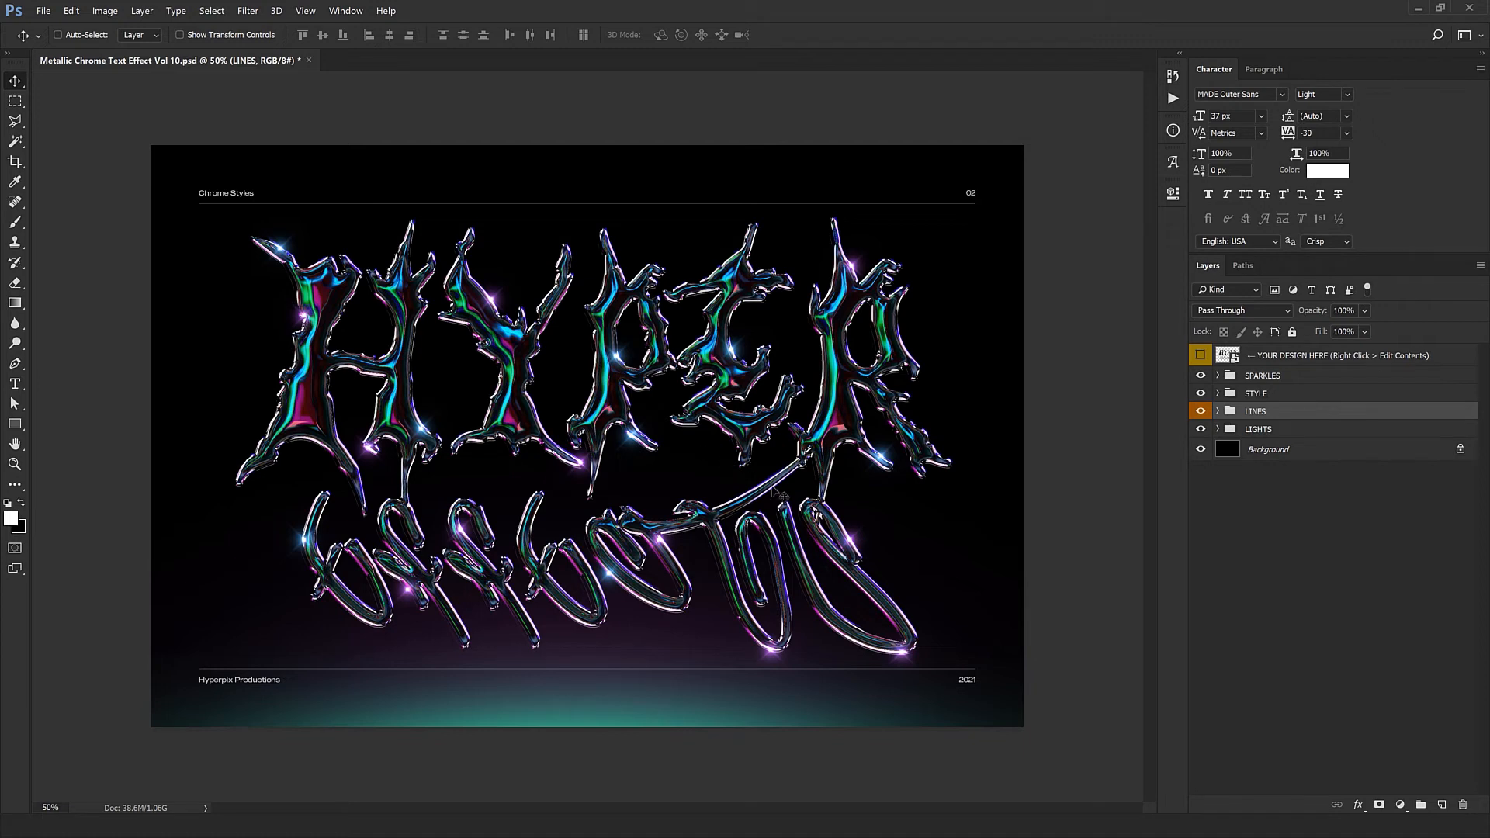
- Open the YOUR DESIGN HERE smart object and bring in the Coca-Cola logo 1.png from the Logo folder as a new layer
{"action": "double_click", "coordinate": [1215, 361]}
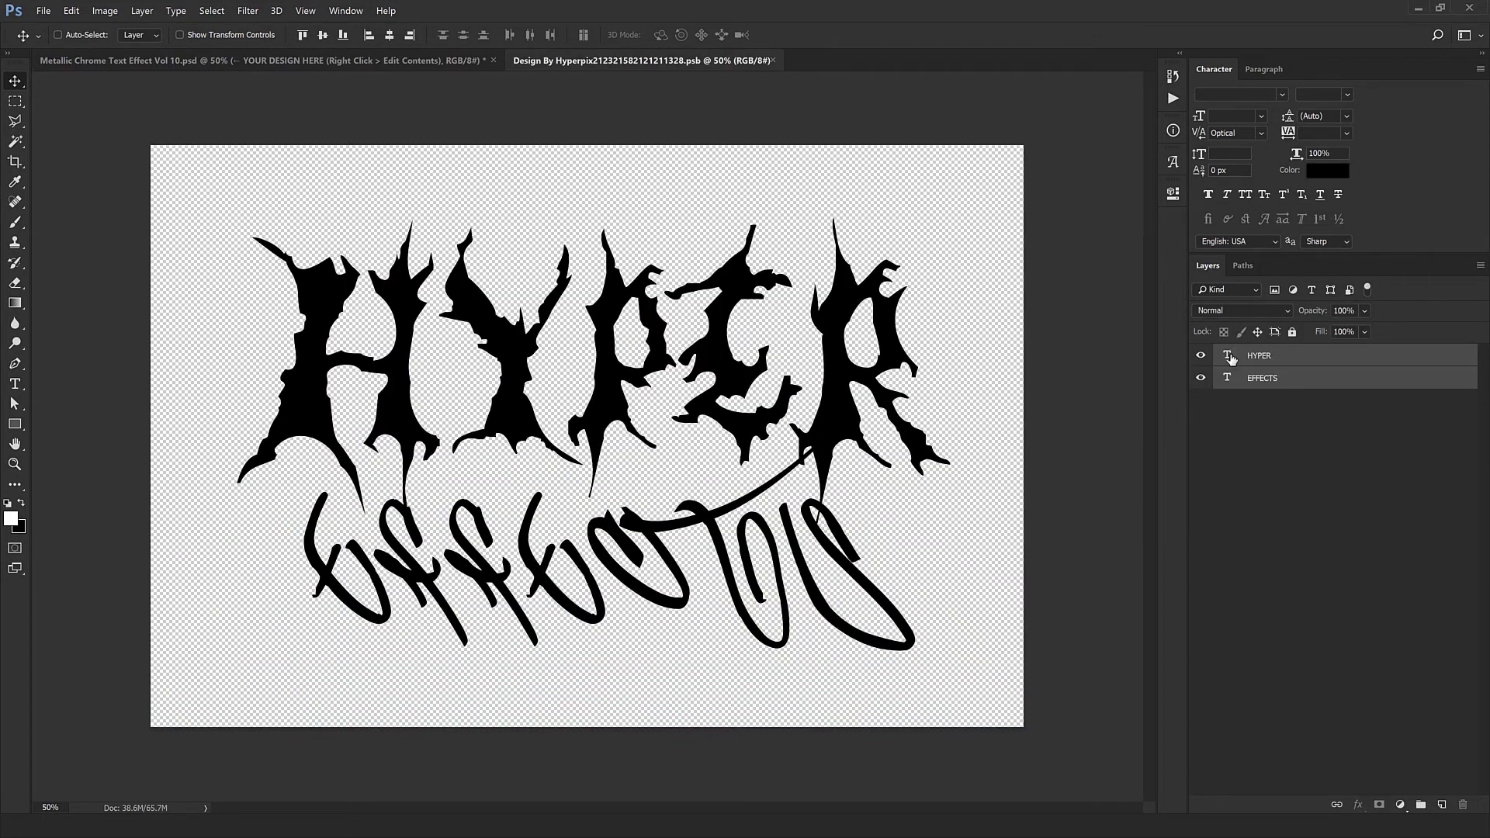
{"action": "left_click", "coordinate": [72, 825]}
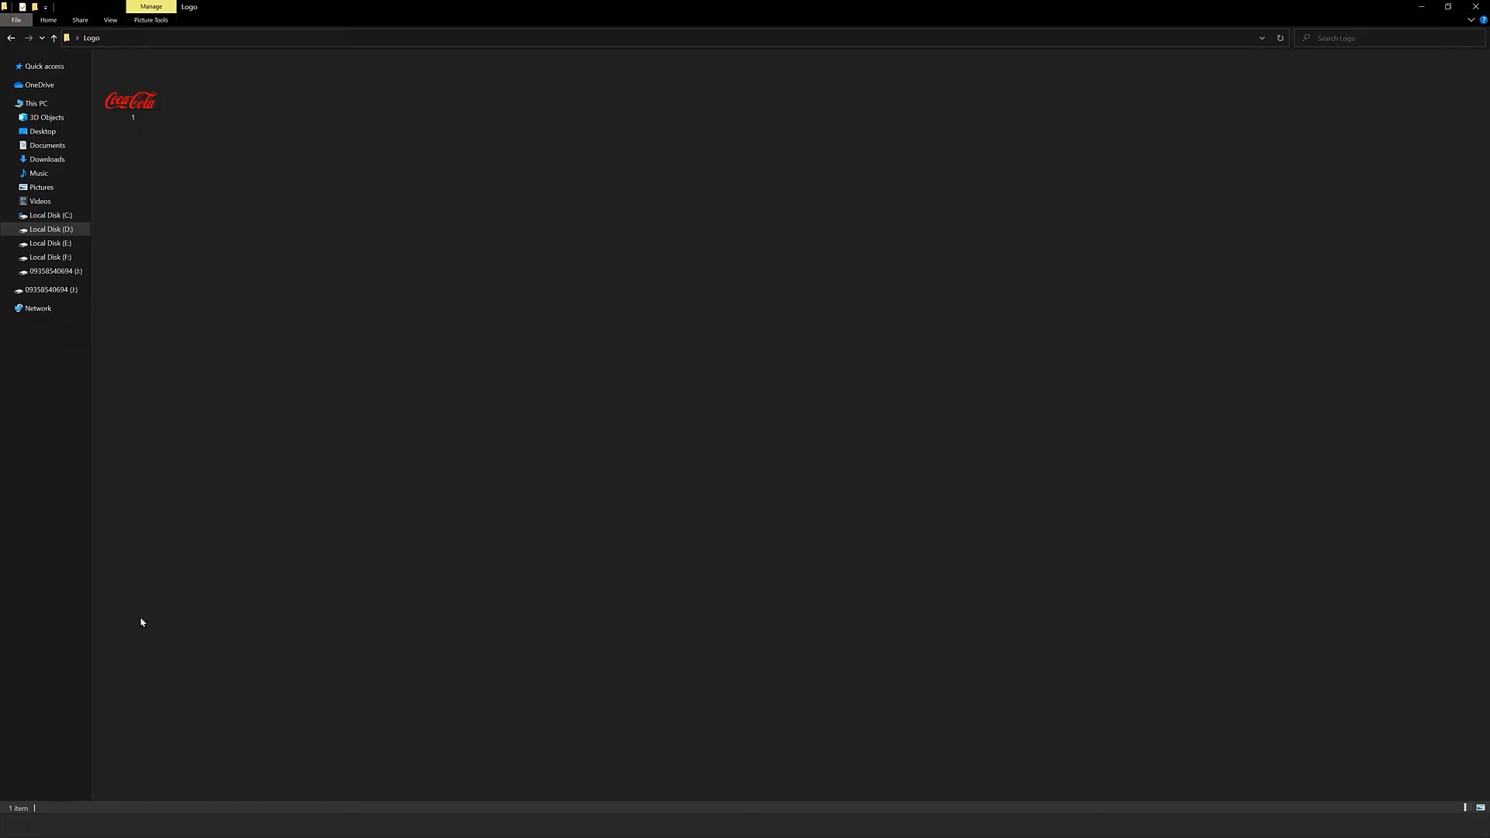
{"action": "left_click_drag", "start_coordinate": [130, 100], "coordinate": [651, 60]}
{"action": "left_click_drag", "start_coordinate": [779, 361], "coordinate": [703, 367]}
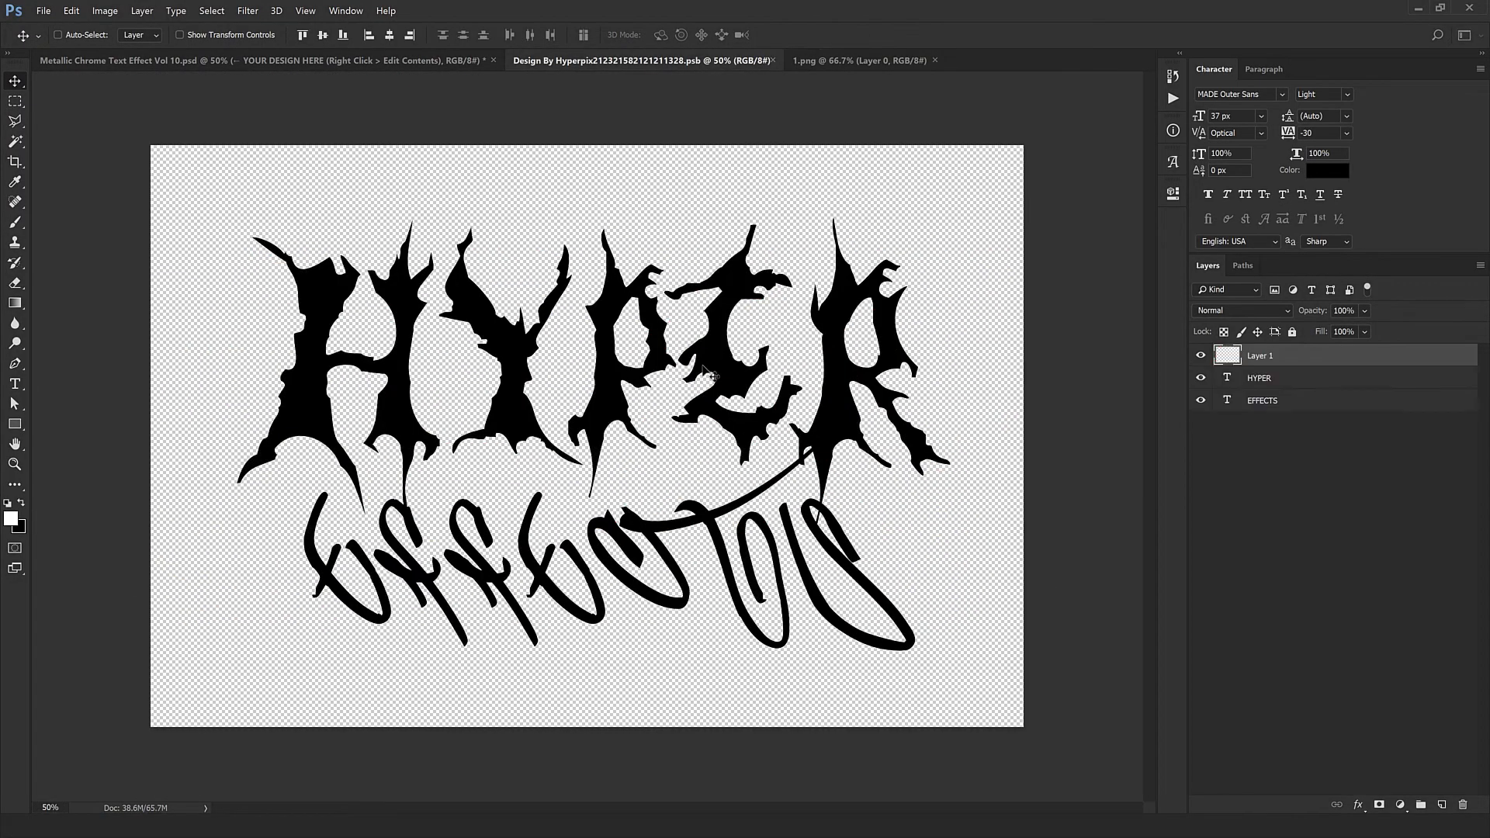
- Delete the HYPER and EFFECTS text layers from the smart object, leaving only the Coca-Cola logo
{"action": "left_click", "coordinate": [1271, 381]}
{"action": "left_click", "coordinate": [1270, 400], "text": "ctrl"}
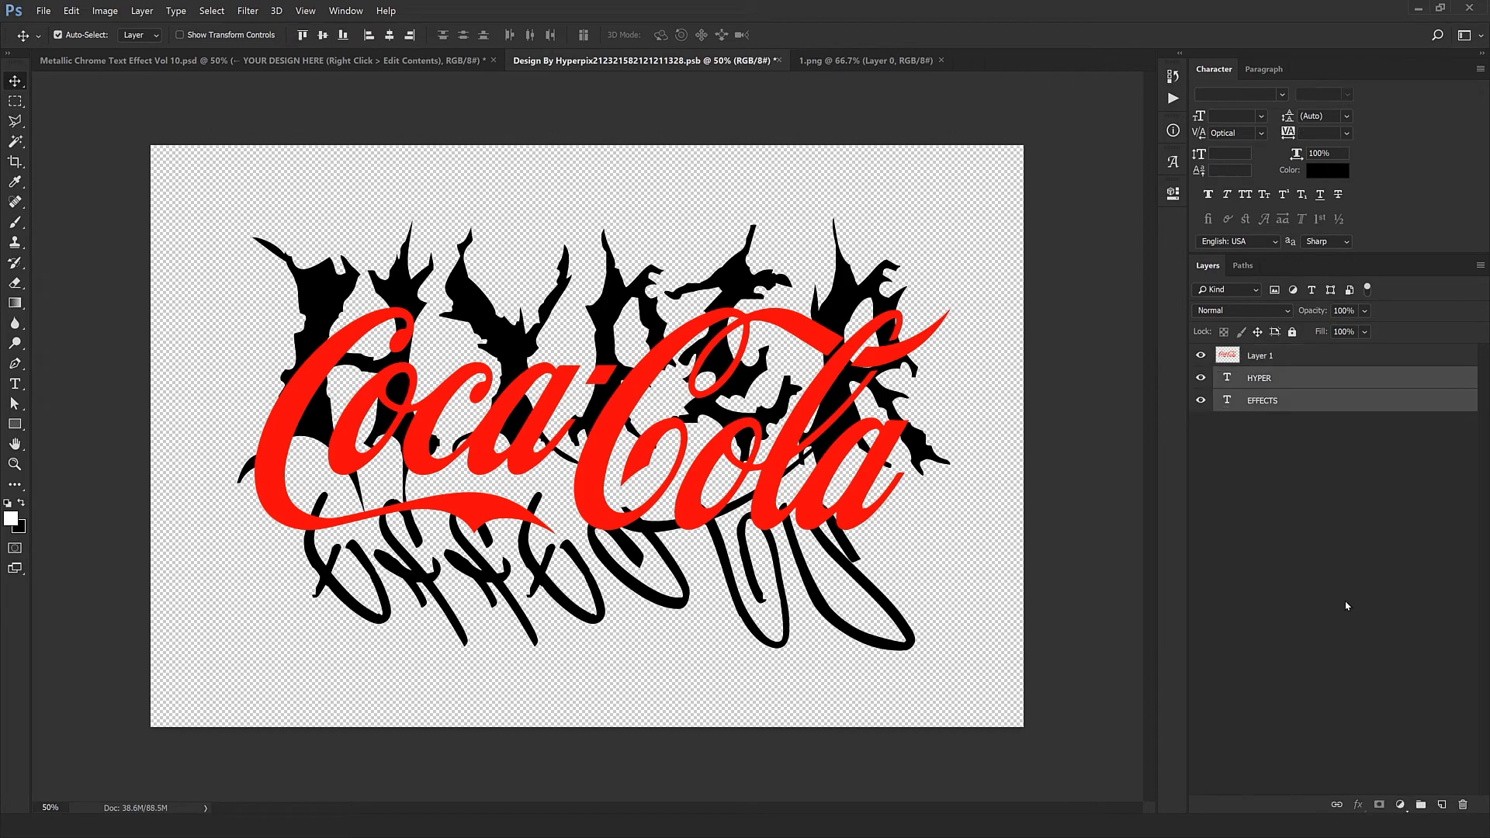
{"action": "left_click", "coordinate": [1460, 806]}
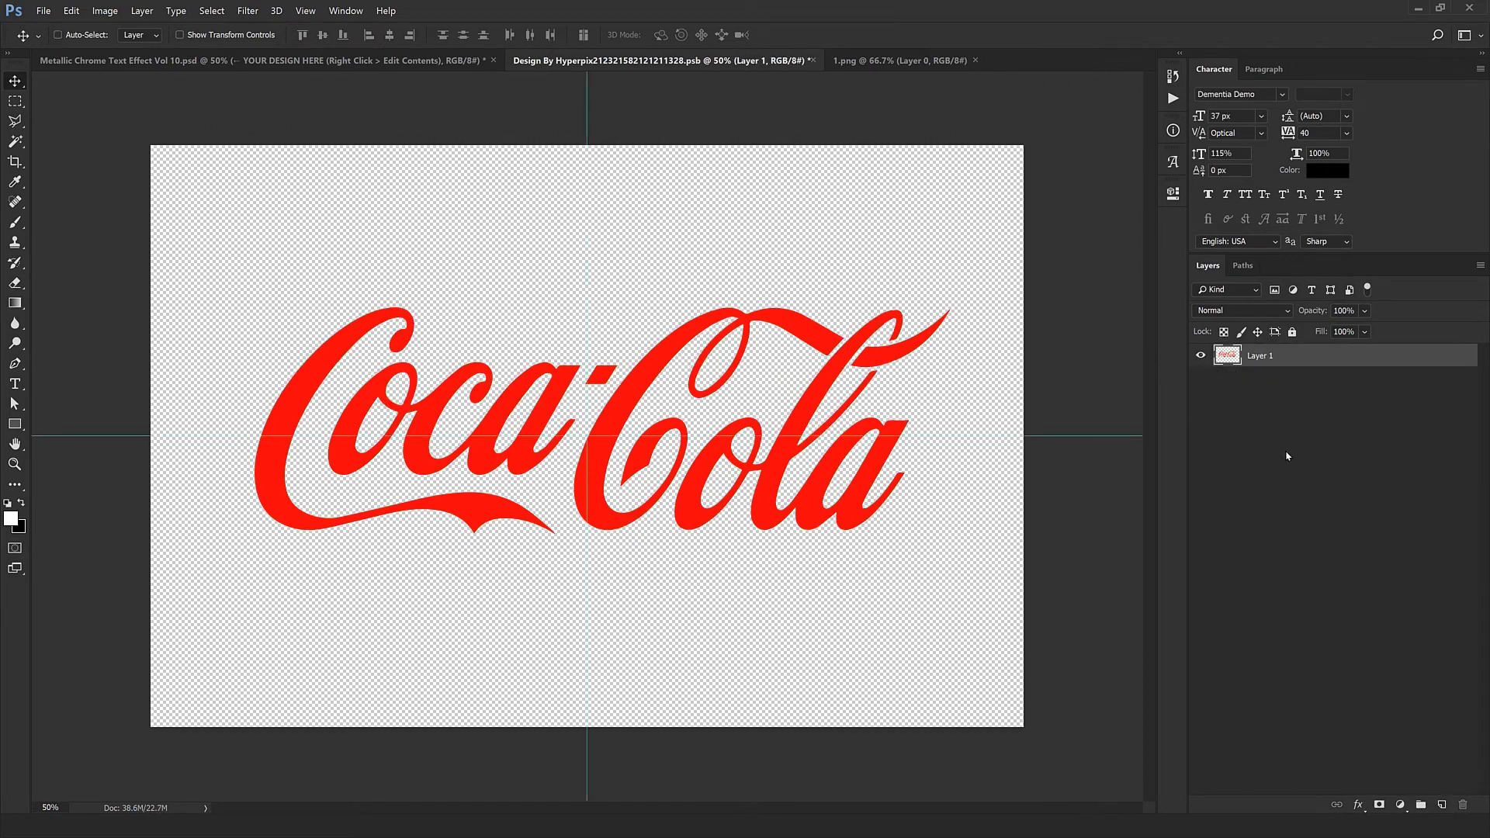
- Centre the Coca-Cola logo on the smart object canvas at the intersection of the guides
{"action": "key", "text": "ctrl+t"}
{"action": "left_click_drag", "start_coordinate": [955, 416], "coordinate": [802, 385]}
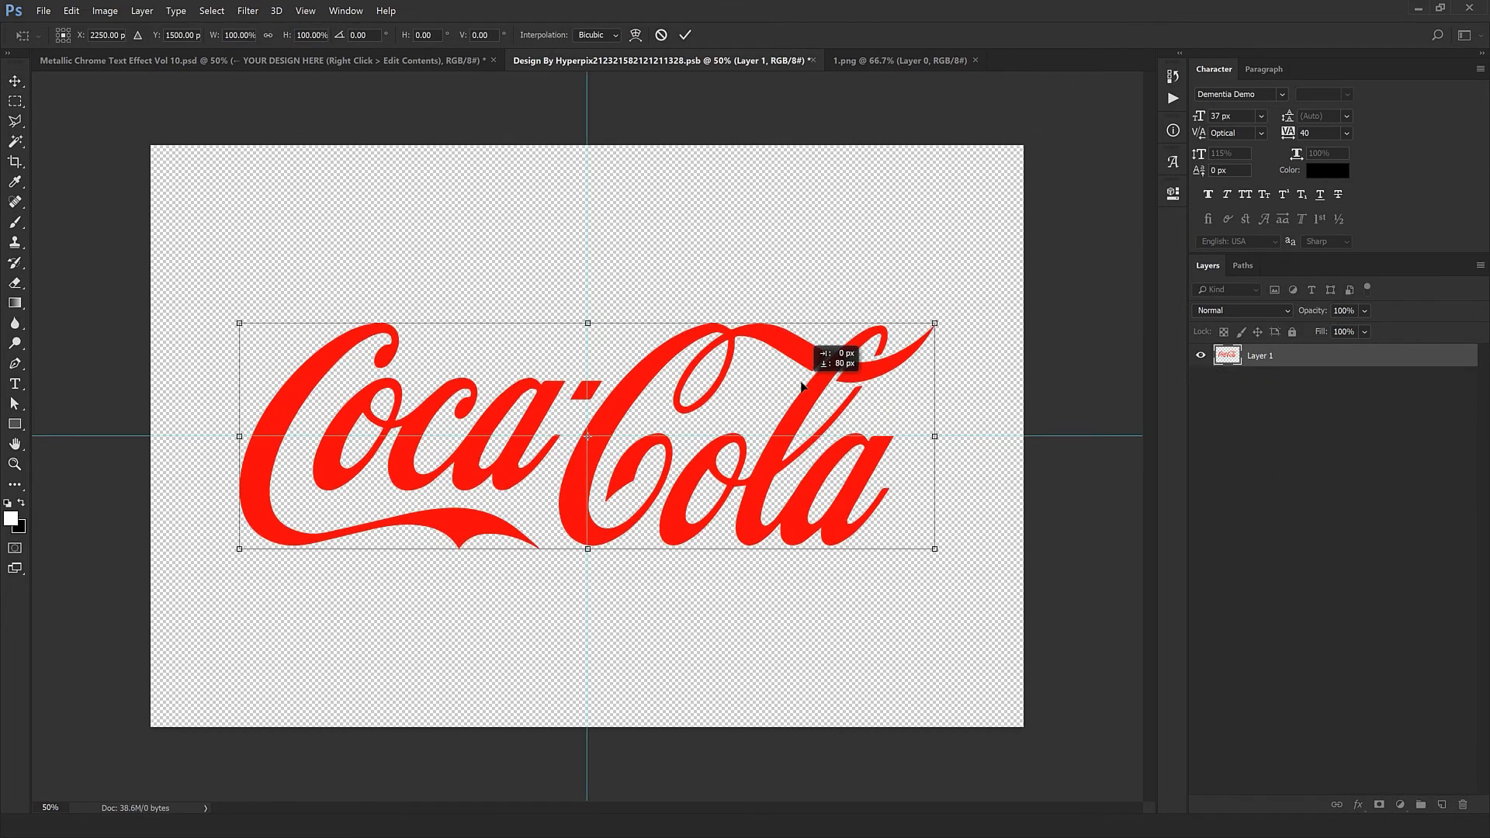
{"action": "key", "text": "Return"}
- Close the 1.png document, and close the smart object, saving its changes to update the Metallic Chrome template
{"action": "left_click", "coordinate": [884, 62]}
{"action": "key", "text": "ctrl+w"}
{"action": "key", "text": "ctrl+w"}
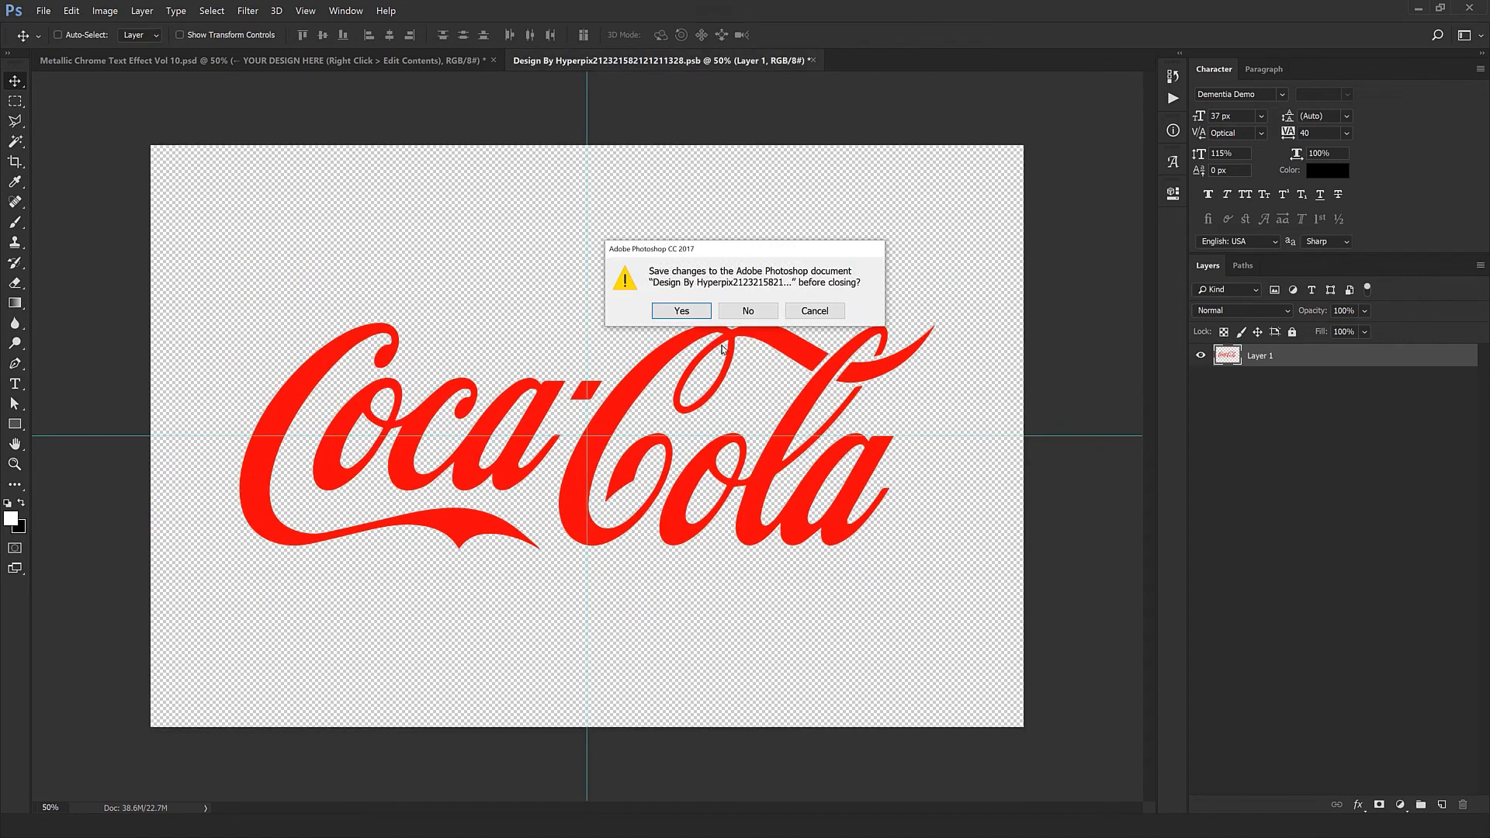
{"action": "left_click", "coordinate": [682, 310]}
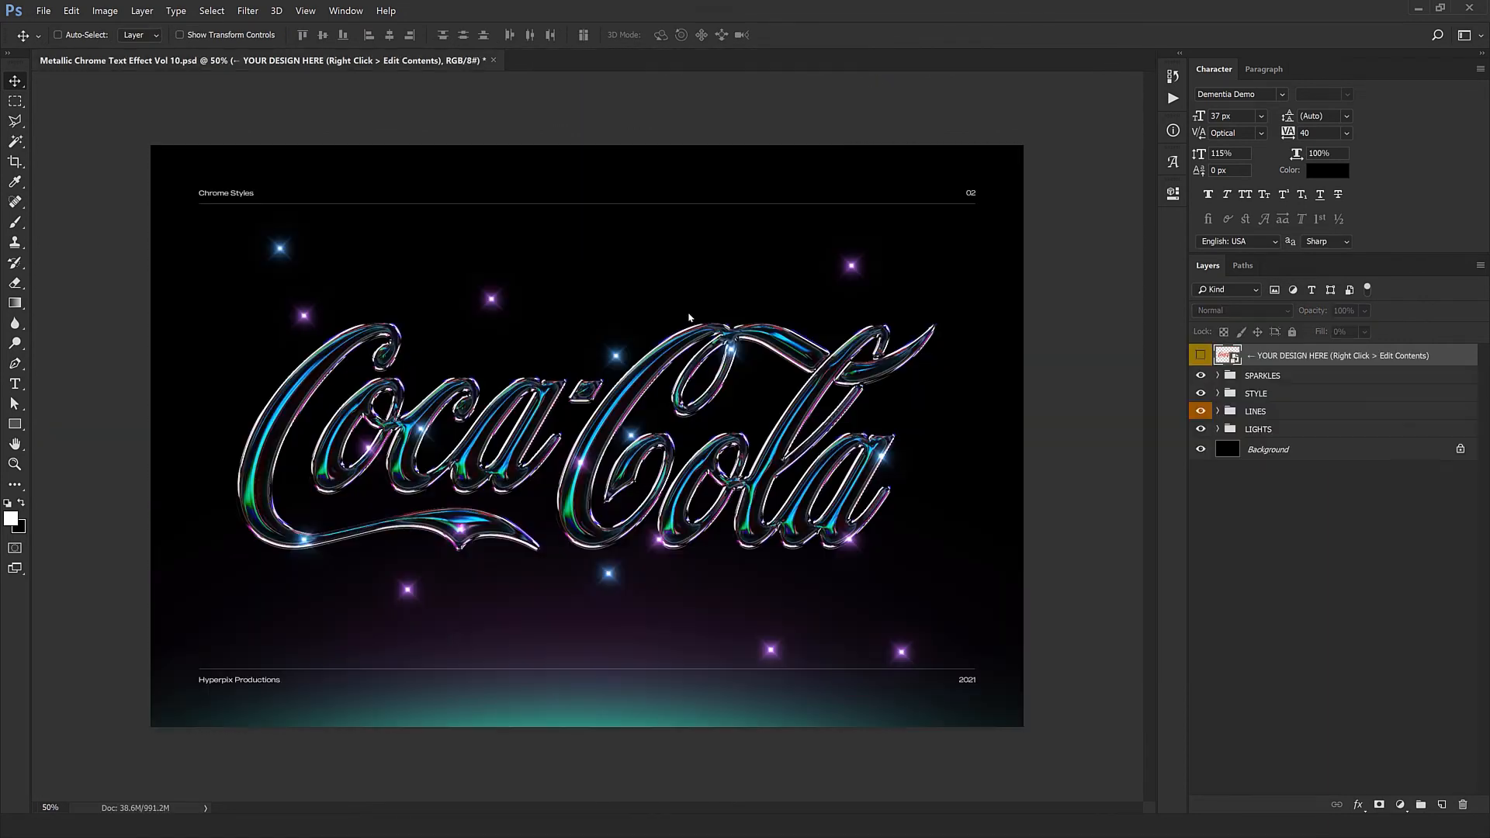
- Examine the chrome effect on the Coca-Cola logo up close and in the full composition
{"action": "key", "text": "ctrl+0"}
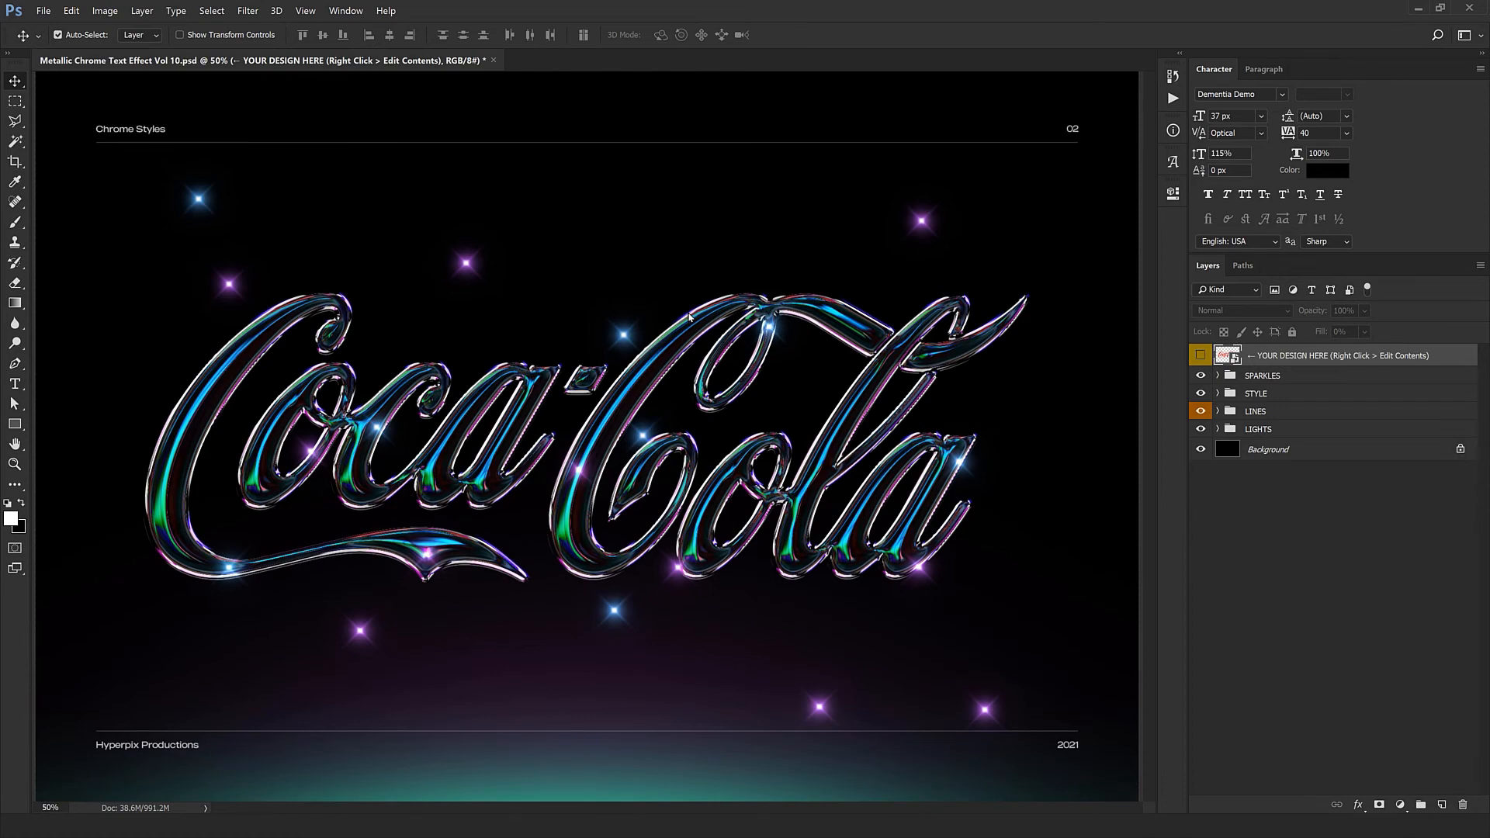
{"action": "key", "text": "ctrl+plus"}
{"action": "key", "text": "ctrl+plus"}
{"action": "left_click_drag", "start_coordinate": [735, 412], "coordinate": [636, 401]}
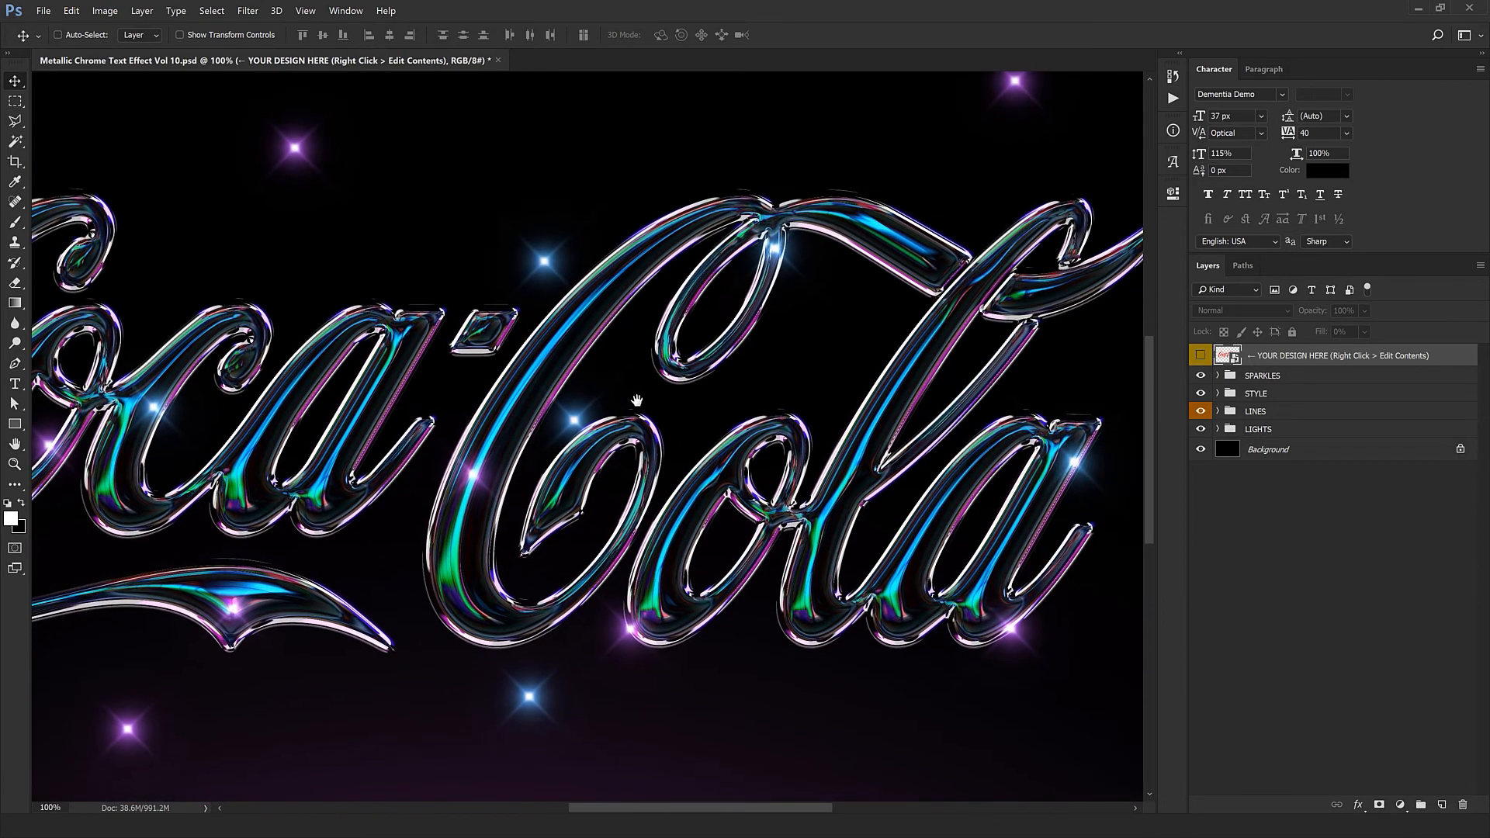
{"action": "key", "text": "ctrl+minus"}
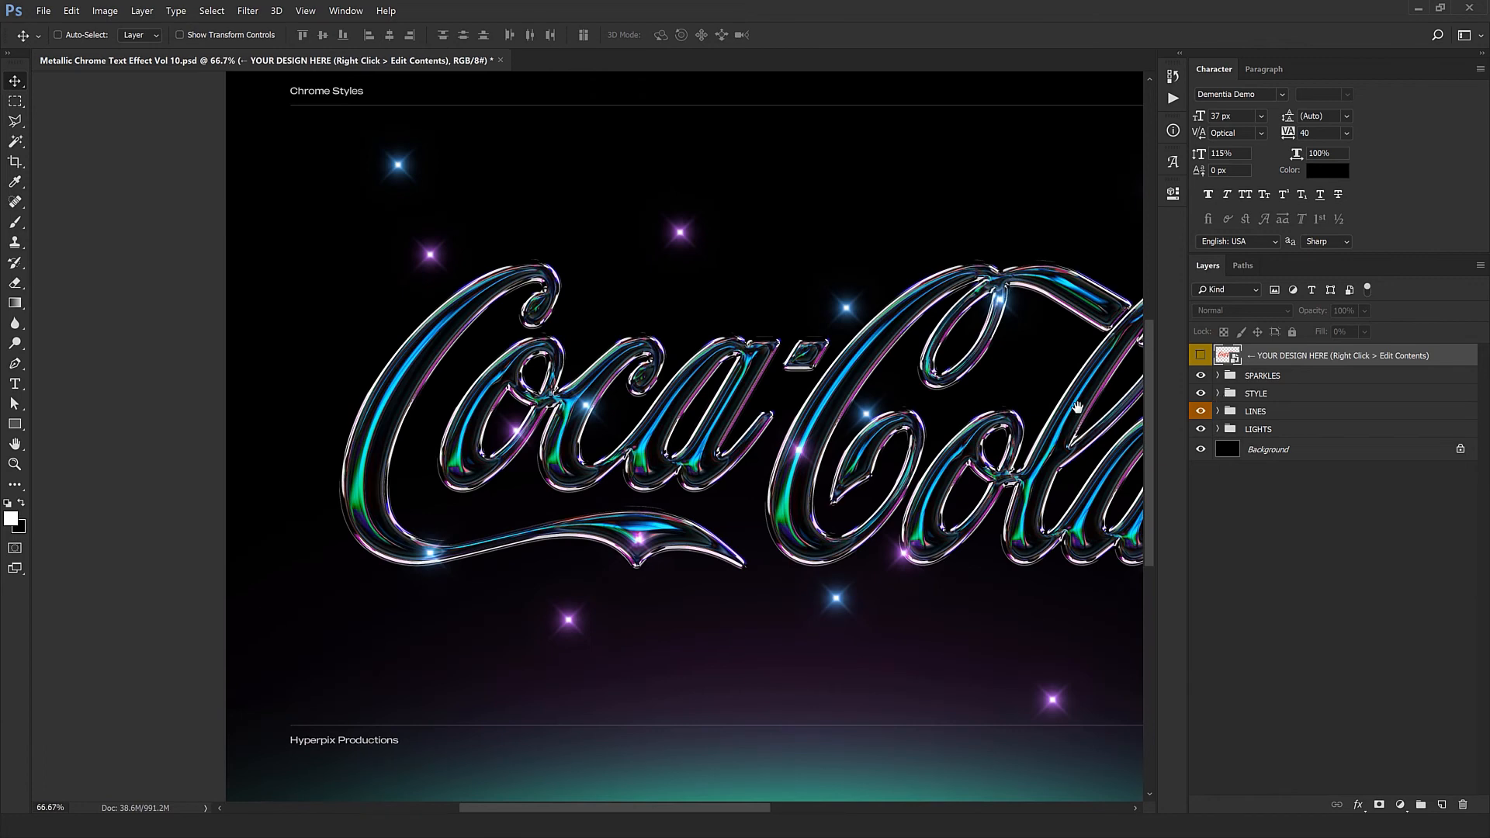
{"action": "key", "text": "ctrl+minus"}
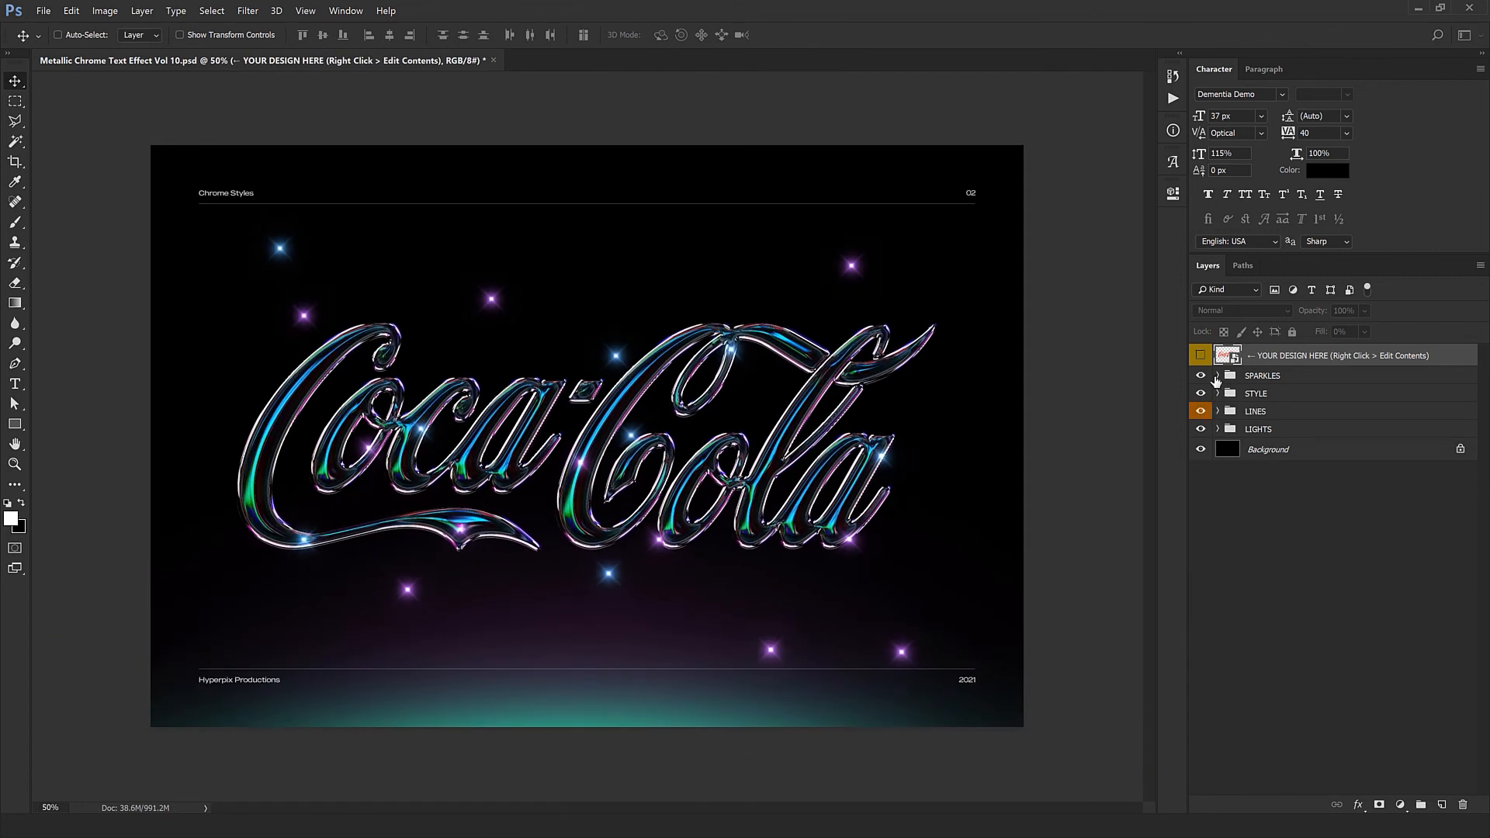
- Reduce the SPARKLES group to three purple and four blue sparkles, and place them on the edges of the Coca-Cola logo
{"action": "left_click", "coordinate": [1215, 378]}
{"action": "left_click", "coordinate": [1217, 377]}
{"action": "left_click", "coordinate": [1301, 402]}
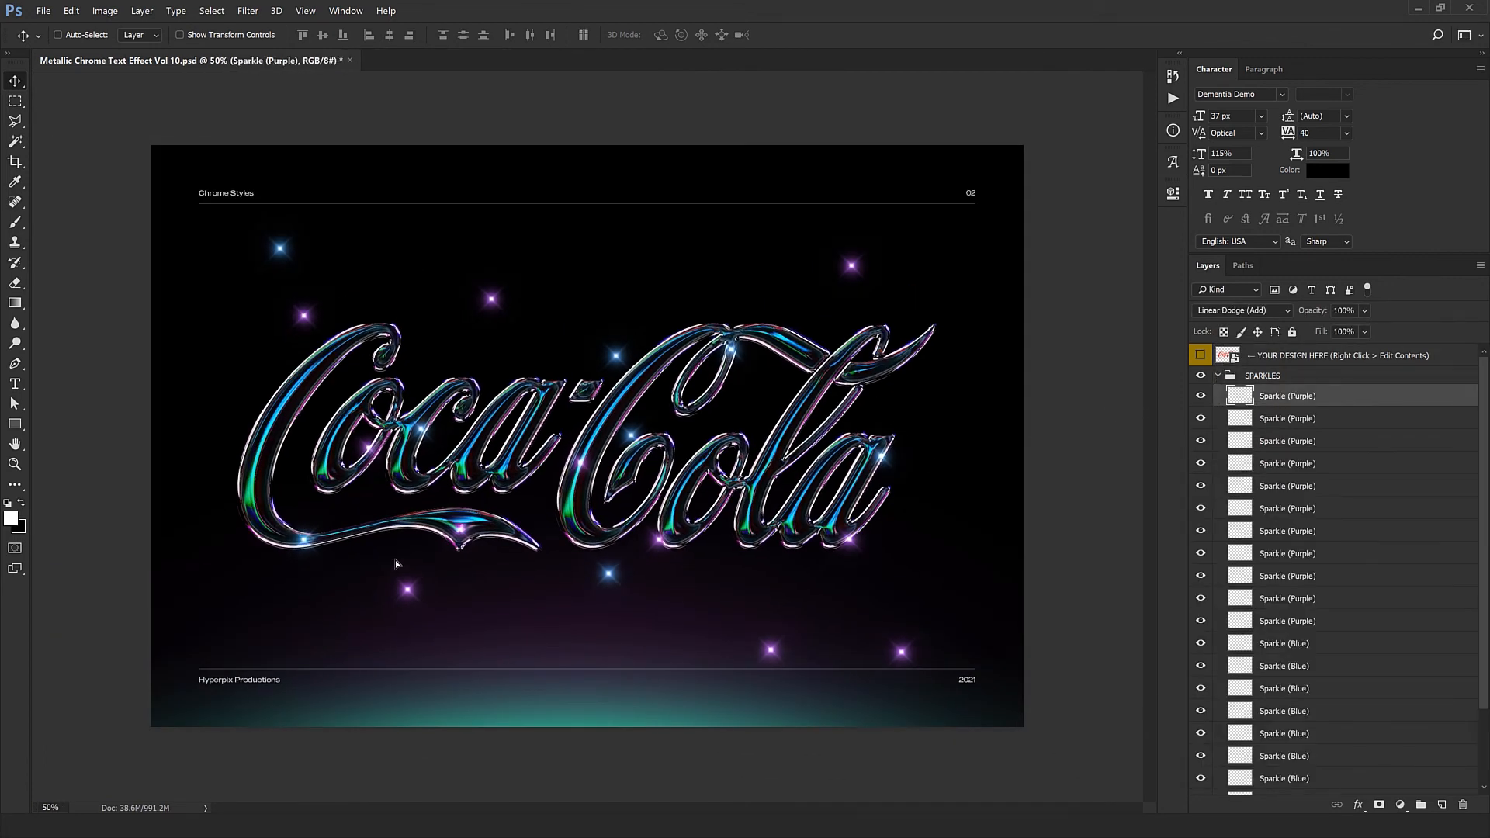
{"action": "left_click_drag", "start_coordinate": [383, 546], "coordinate": [243, 491]}
{"action": "left_click_drag", "start_coordinate": [636, 695], "coordinate": [563, 612]}
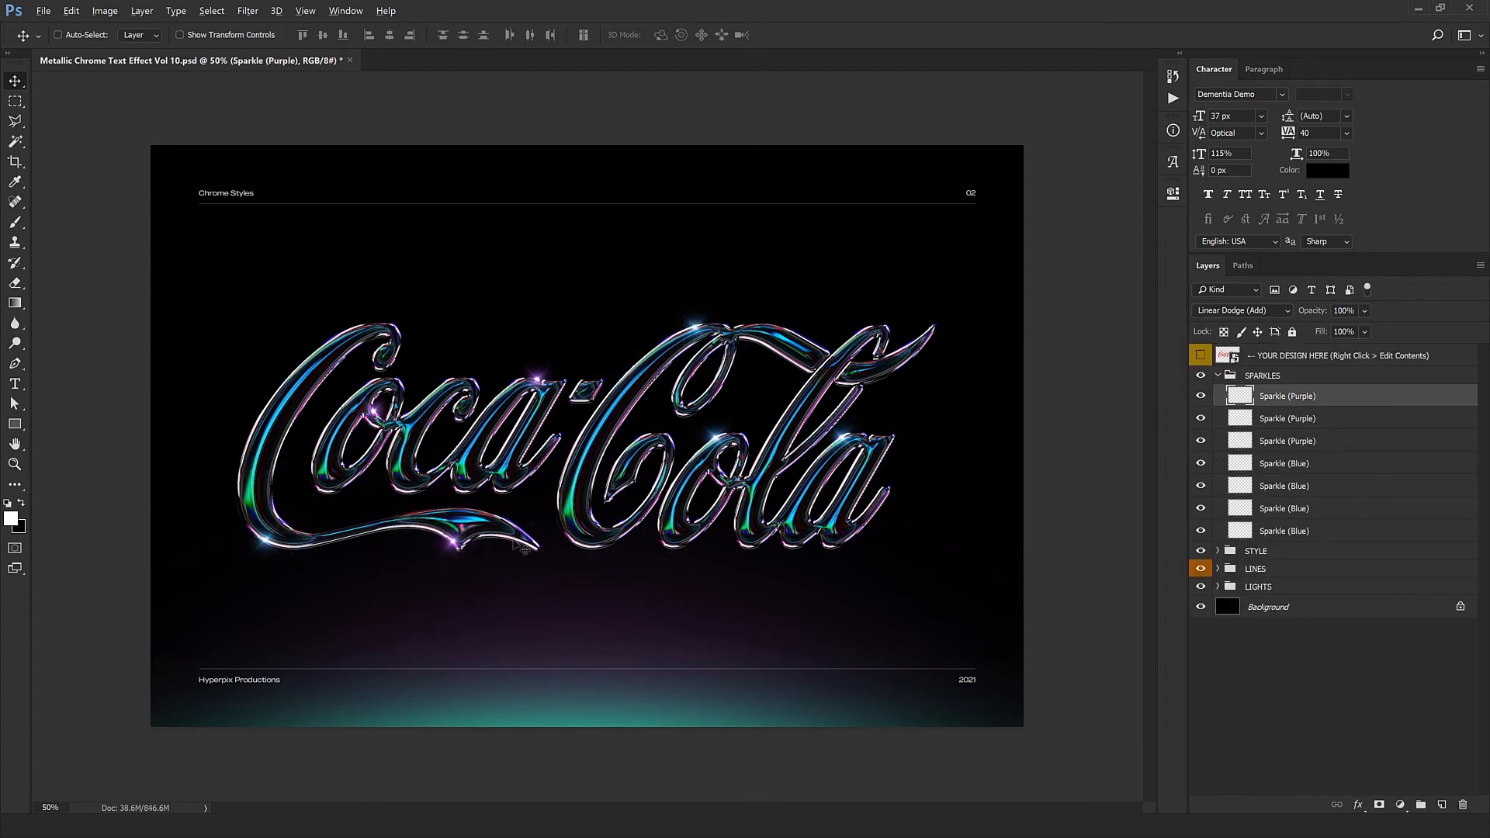
- Duplicate the purple and blue sparkles and place the copies on further letter edges across both words of the logo
{"action": "left_click_drag", "start_coordinate": [516, 545], "coordinate": [810, 569]}
{"action": "left_click_drag", "start_coordinate": [810, 569], "coordinate": [859, 598]}
{"action": "left_click_drag", "start_coordinate": [859, 519], "coordinate": [535, 468]}
{"action": "left_click", "coordinate": [1254, 665]}
{"action": "left_click_drag", "start_coordinate": [634, 599], "coordinate": [610, 510]}
{"action": "left_click_drag", "start_coordinate": [611, 510], "coordinate": [948, 675]}
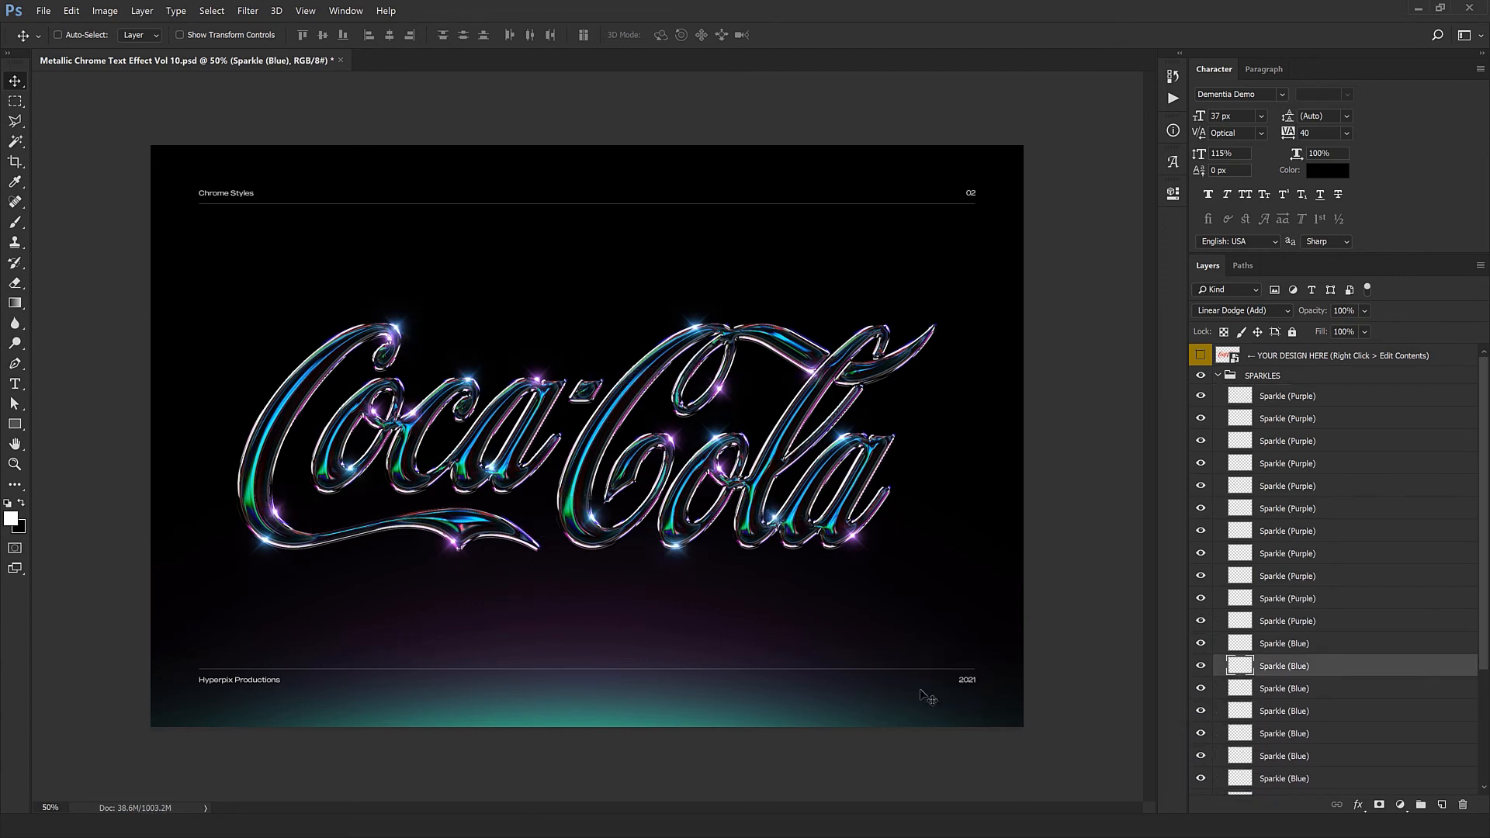
- Examine the sparkles along the Coca-Cola lettering at 100% zoom
{"action": "key", "text": "ctrl+space"}
{"action": "left_click", "coordinate": [632, 471], "text": "ctrl"}
{"action": "left_click", "coordinate": [632, 471], "text": "ctrl"}
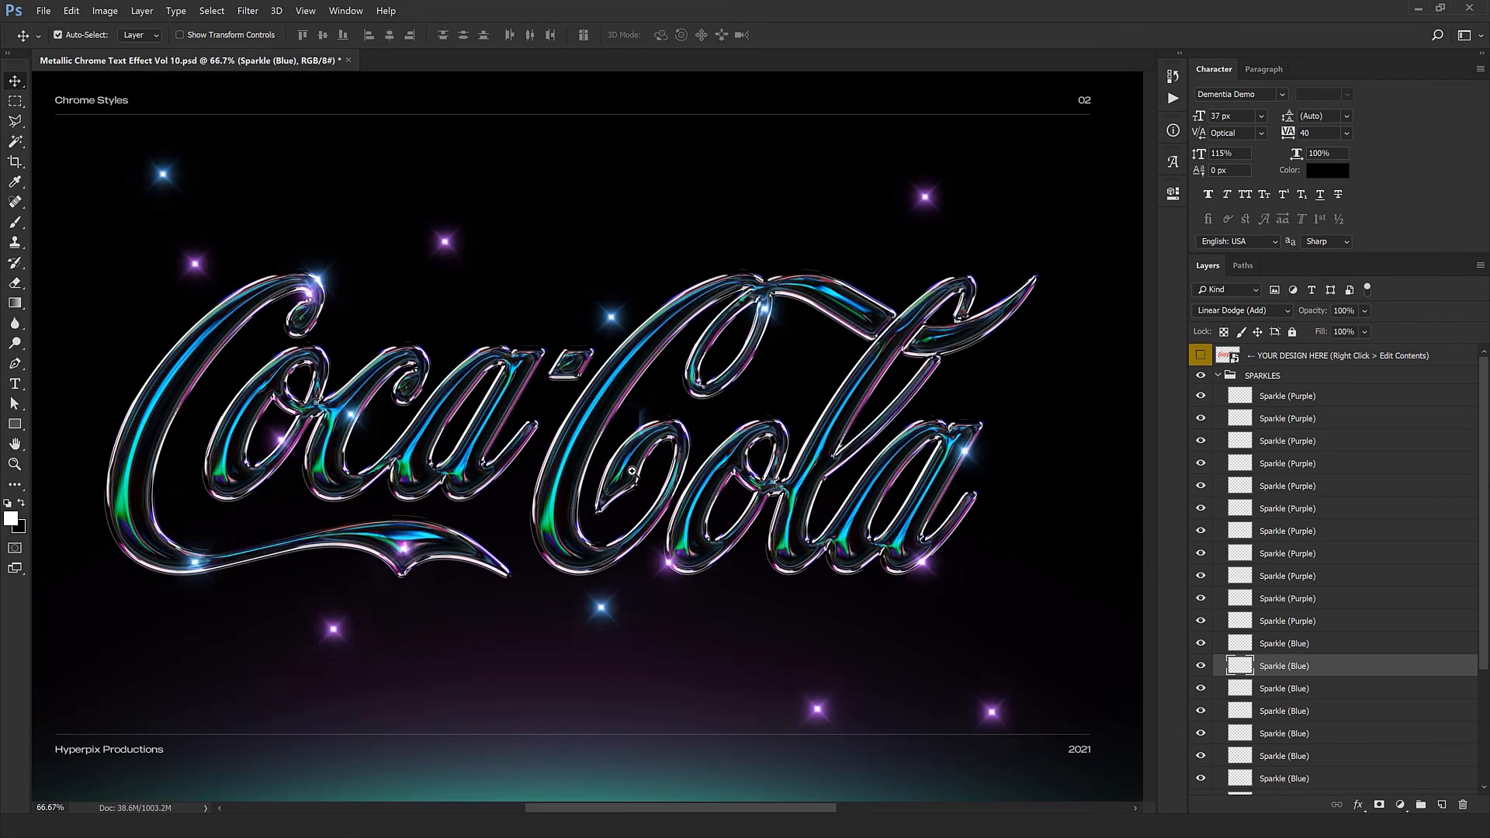
{"action": "left_click", "coordinate": [633, 471], "text": "ctrl"}
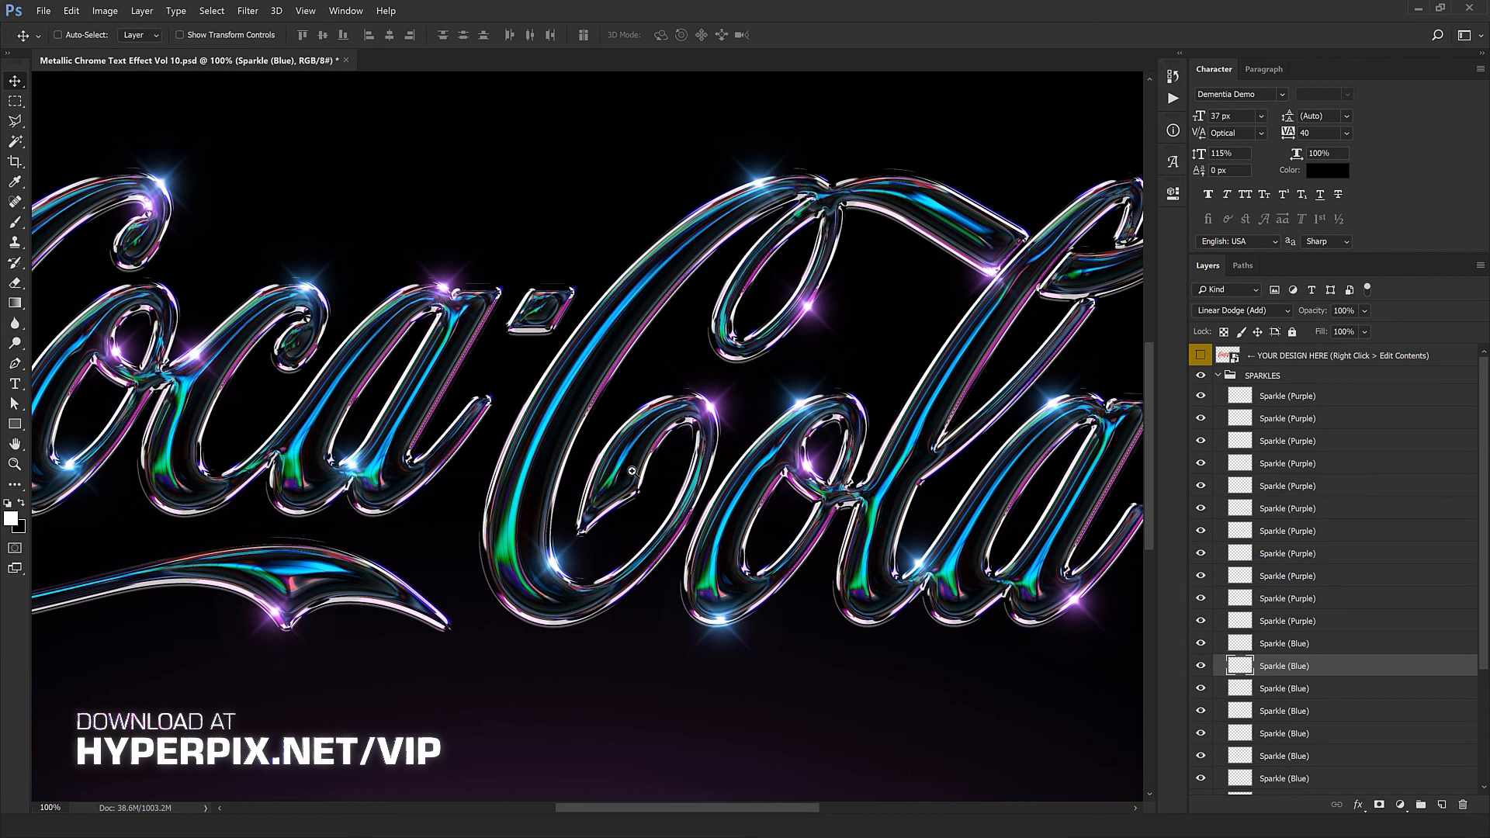
{"action": "left_click_drag", "start_coordinate": [567, 477], "coordinate": [665, 461]}
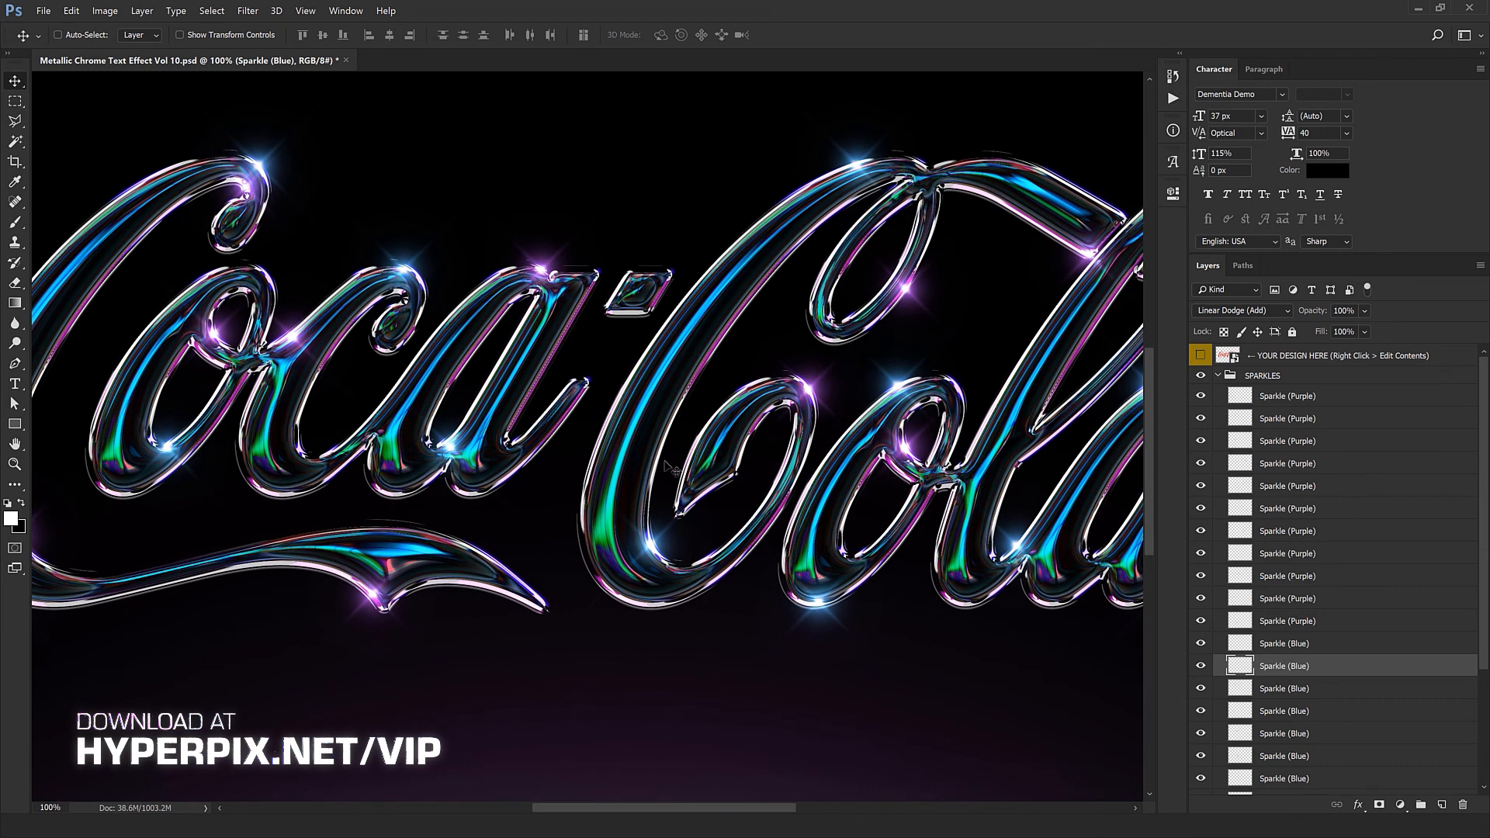